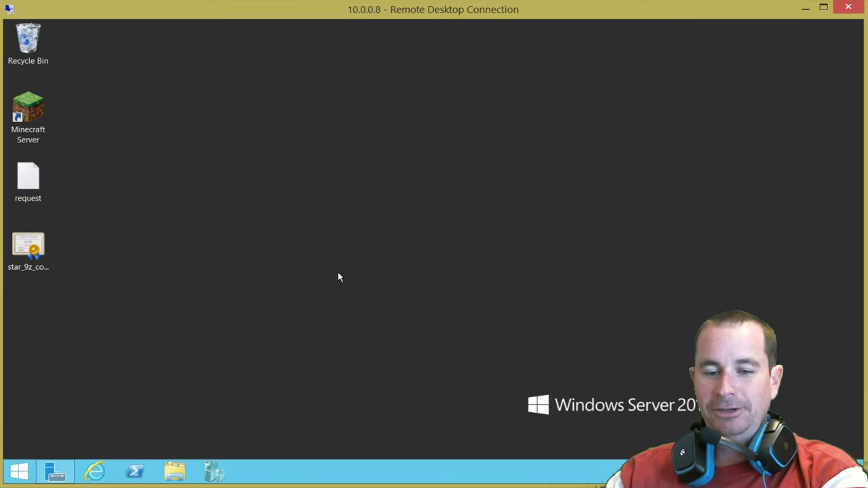
# Step: Open Internet Explorer and load the live.sysinternals.com tool listing
pyautogui.click(96, 473)
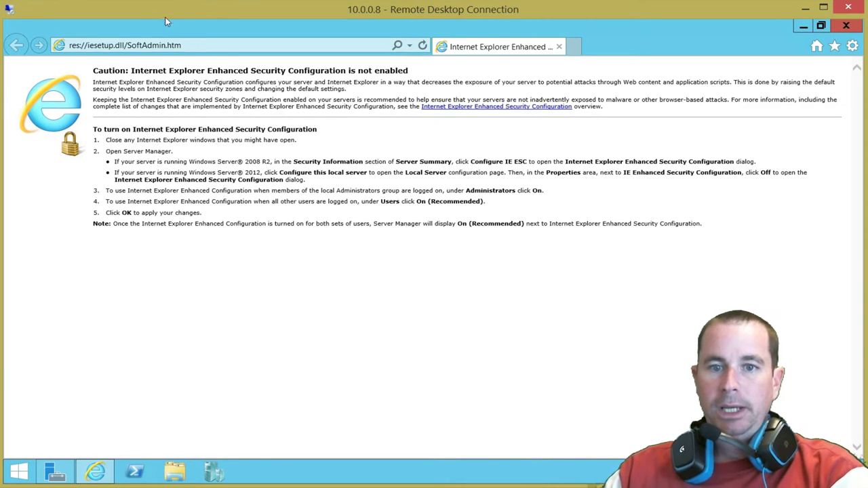
pyautogui.click(208, 46)
pyautogui.write('live.')
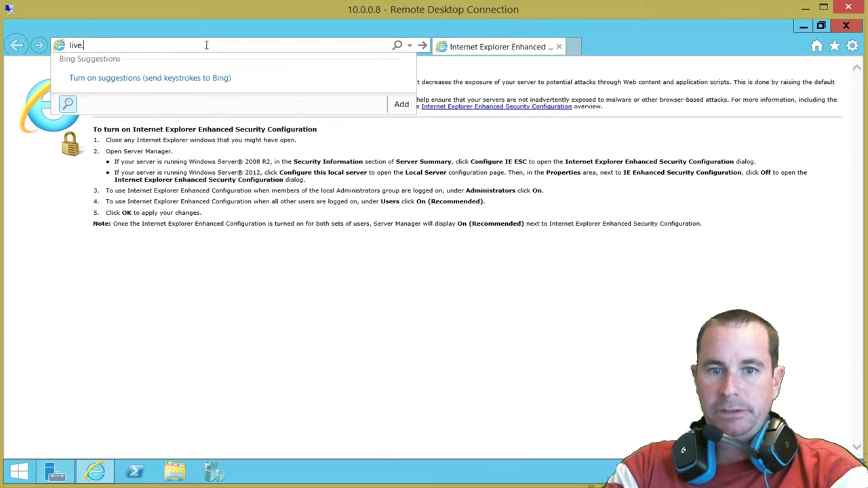
pyautogui.write('sysinternals.com')
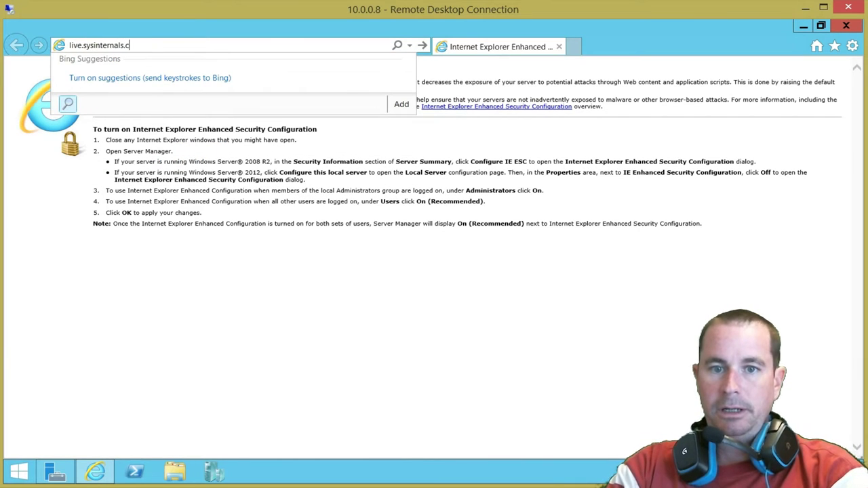
pyautogui.press('Return')
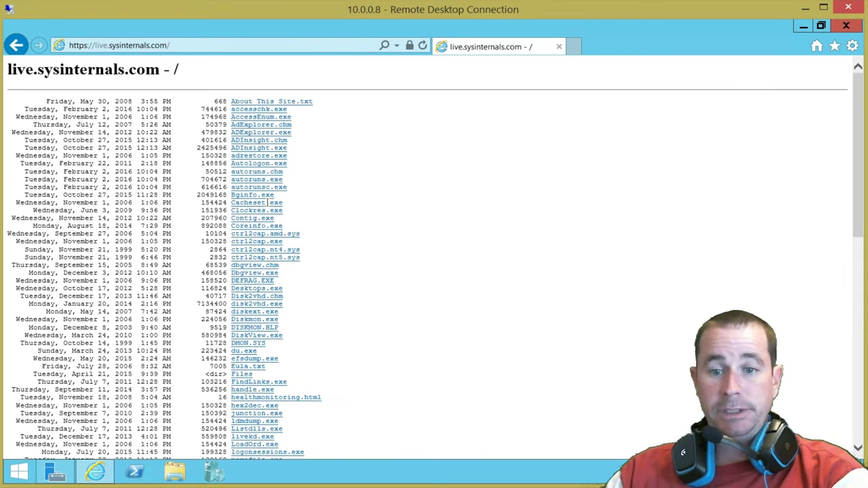
# Step: Download Procmon.exe into the minecraft folder on drive E and minimize the browser
pyautogui.scroll(-5, 177, 276)
pyautogui.scroll(-3, 177, 276)
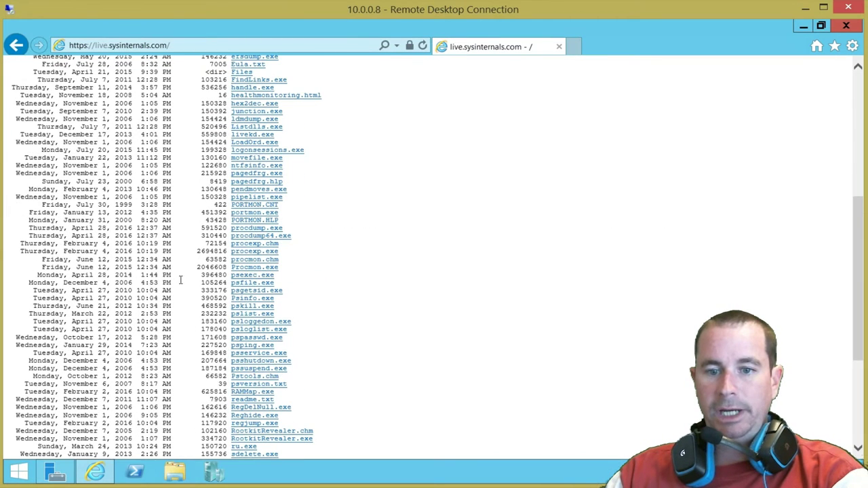
pyautogui.click(251, 268)
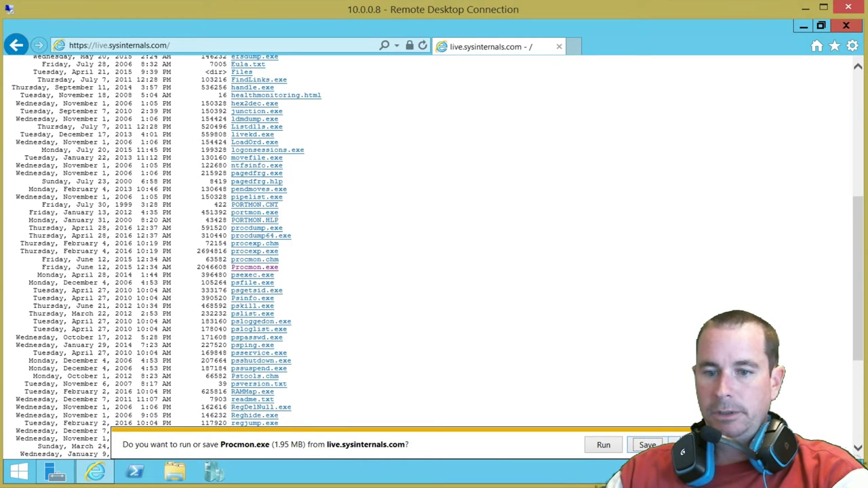
pyautogui.click(683, 452)
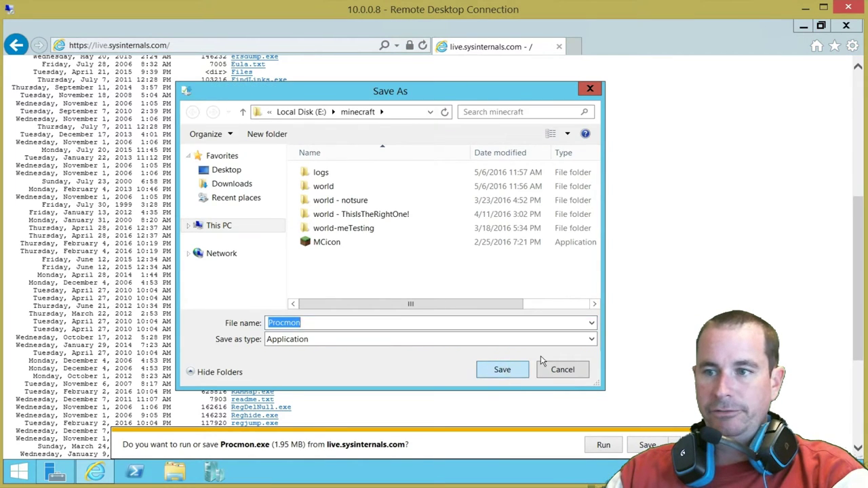
pyautogui.press('Return')
pyautogui.click(804, 26)
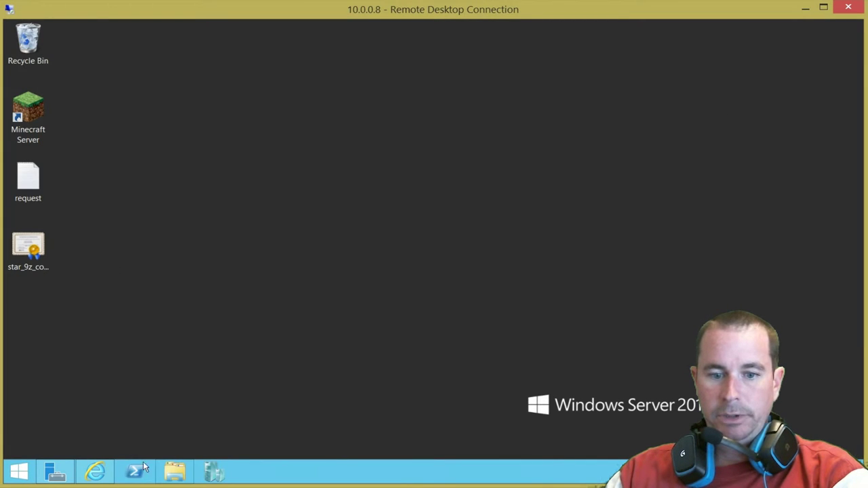
# Step: Browse drive C in File Explorer to the Desktop folder of the non-administrator profile under Users
pyautogui.click(175, 473)
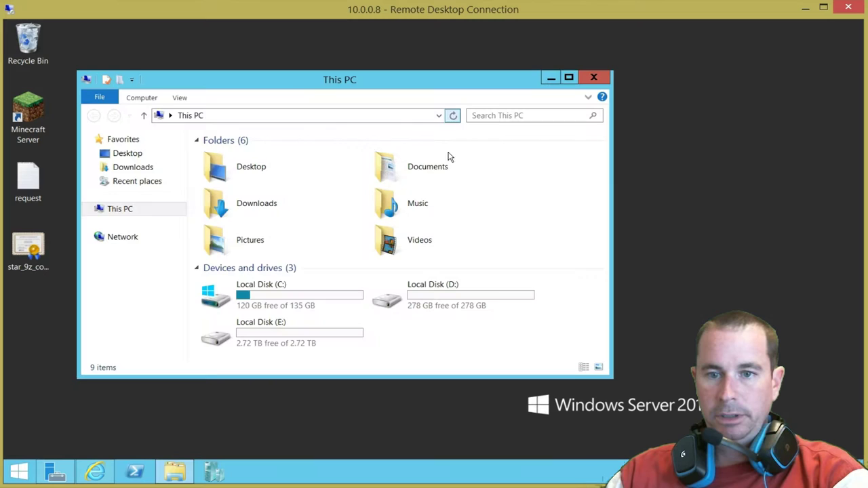
pyautogui.doubleClick(266, 295)
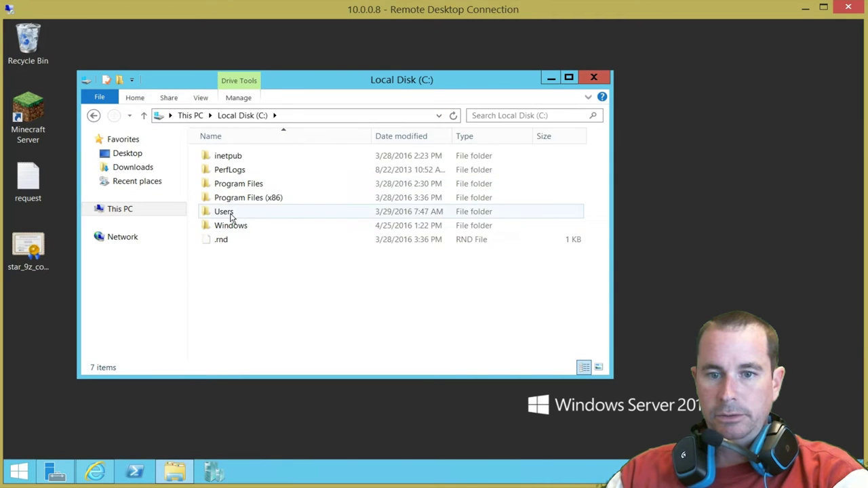
pyautogui.doubleClick(231, 215)
pyautogui.doubleClick(228, 170)
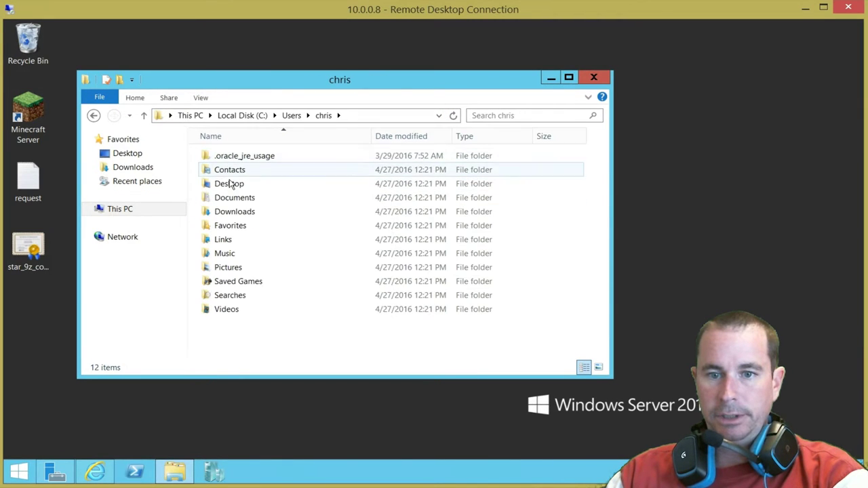
pyautogui.doubleClick(229, 184)
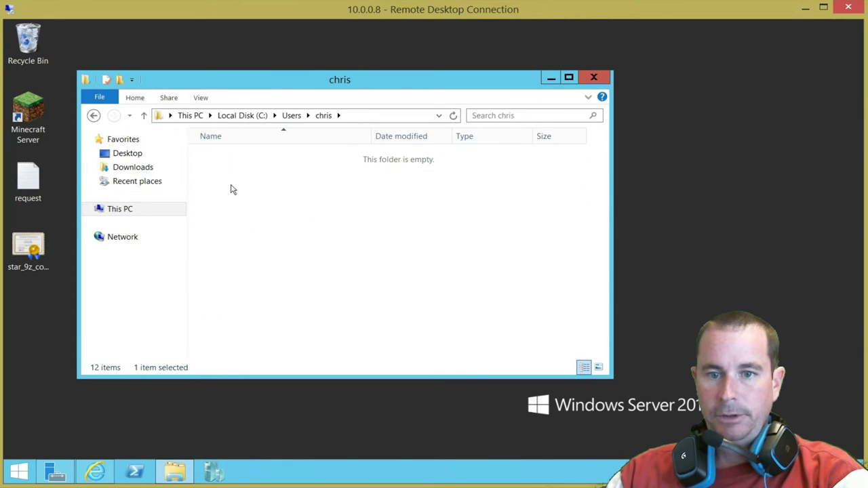
# Step: Download Procmon.exe again from the Sysinternals listing, saving it to the Desktop, and minimize the open windows
pyautogui.click(105, 469)
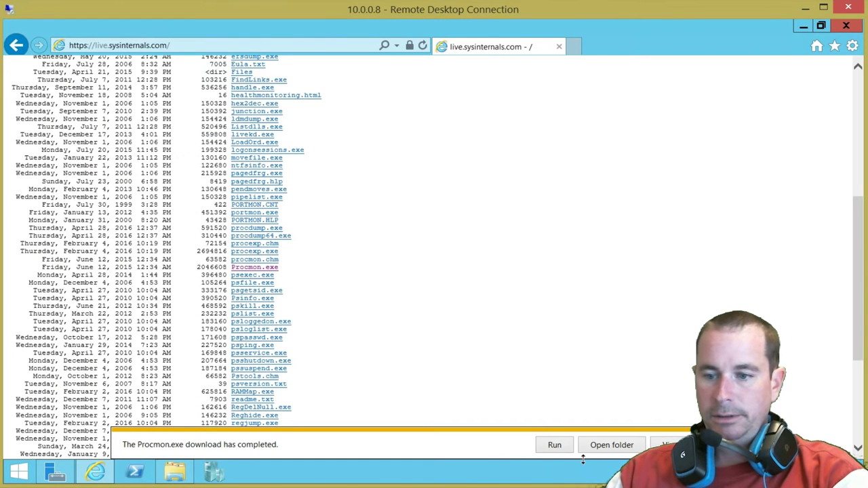
pyautogui.click(257, 269)
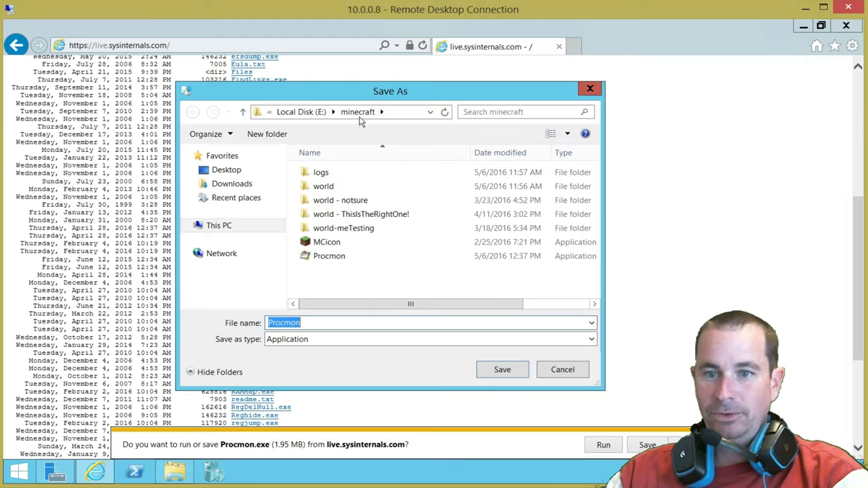
pyautogui.click(225, 171)
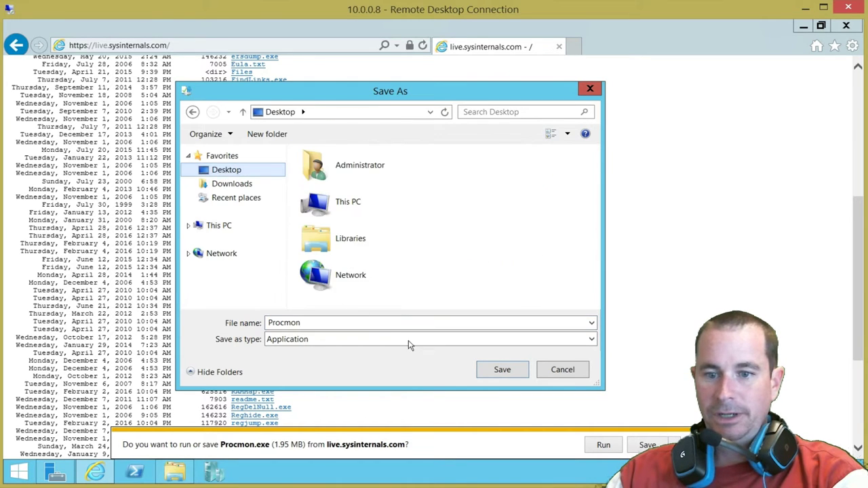
pyautogui.click(502, 369)
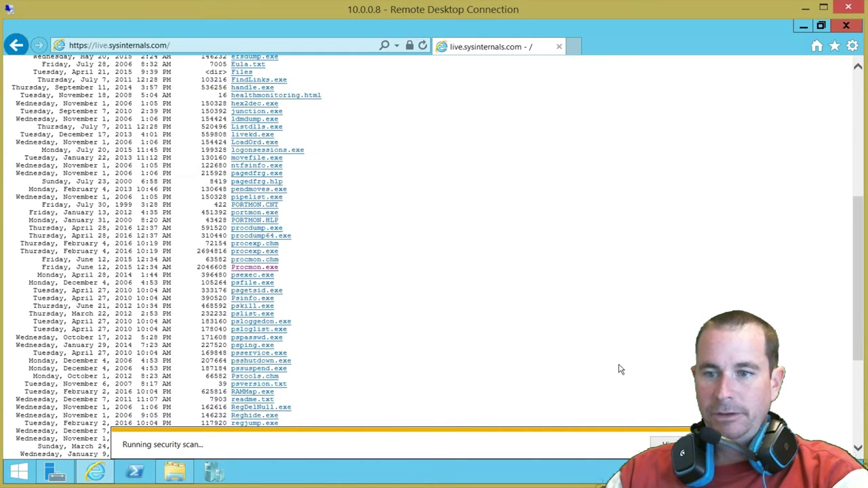
pyautogui.click(803, 26)
pyautogui.click(552, 80)
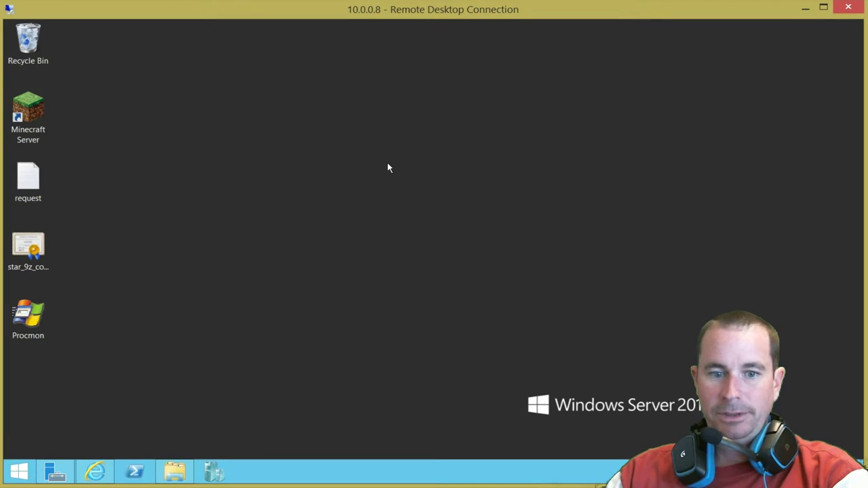
# Step: Run Procmon from the desktop and maximize the Process Monitor window
pyautogui.doubleClick(34, 324)
pyautogui.click(495, 328)
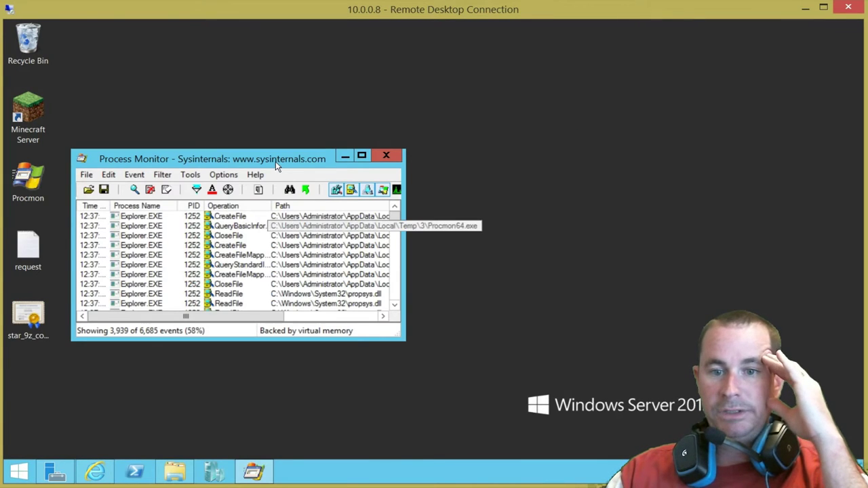
pyautogui.click(362, 157)
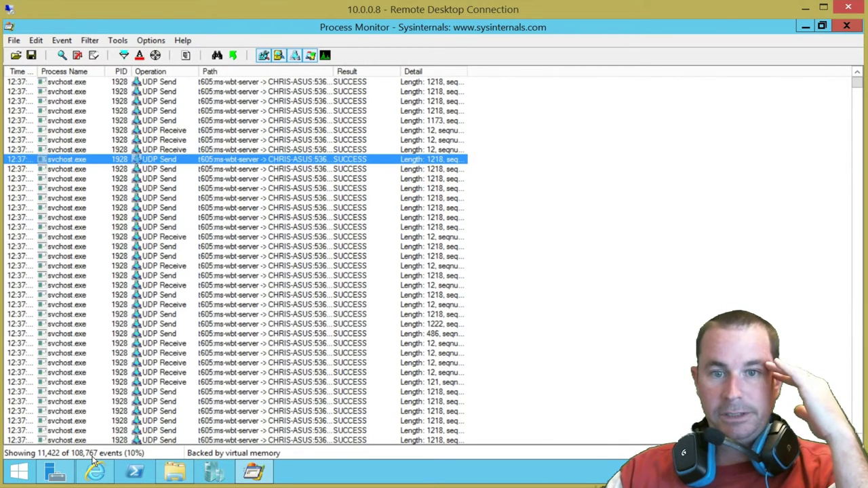
# Step: Stop capturing events in Process Monitor and clear the event display
pyautogui.click(13, 41)
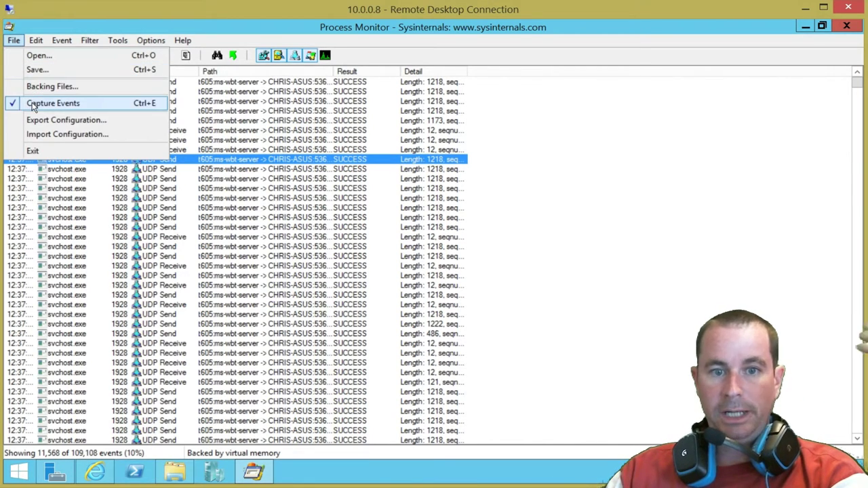
pyautogui.click(31, 103)
pyautogui.click(36, 40)
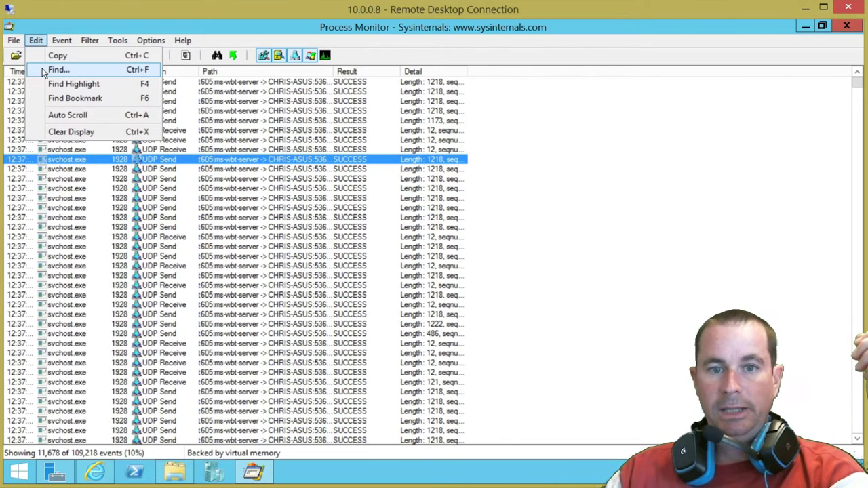
pyautogui.click(63, 133)
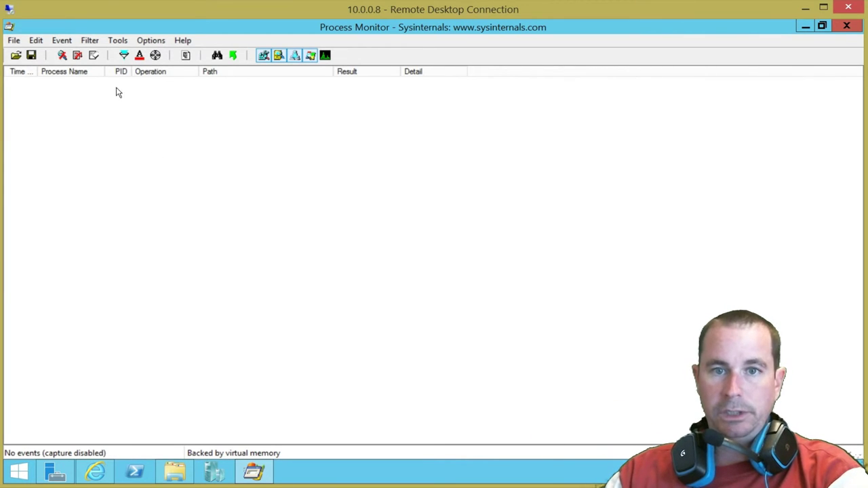
# Step: Examine the Process Monitor filter conditions, close them without changes, and minimize Process Monitor
pyautogui.click(124, 55)
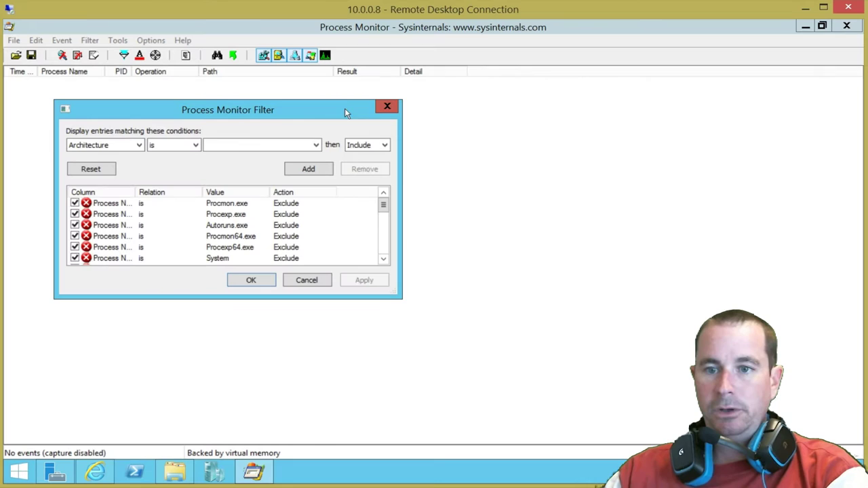
pyautogui.click(387, 107)
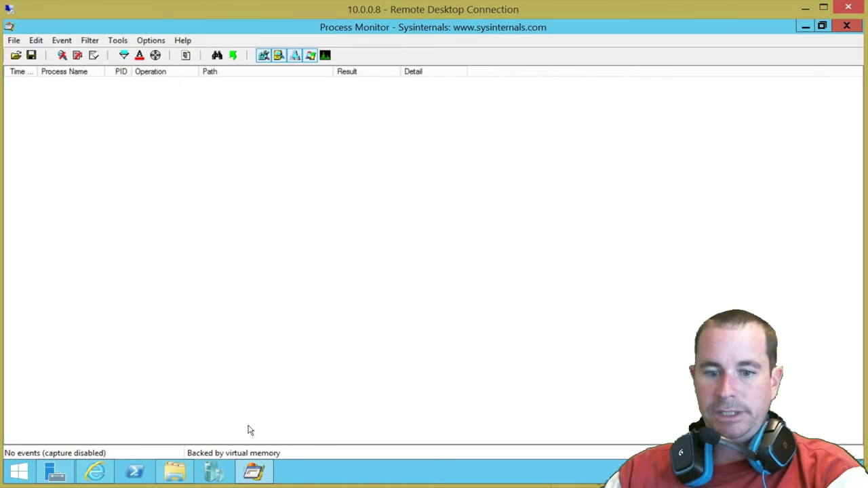
pyautogui.click(805, 28)
# Step: Create a new folder named sysvol on the desktop
pyautogui.rightClick(102, 218)
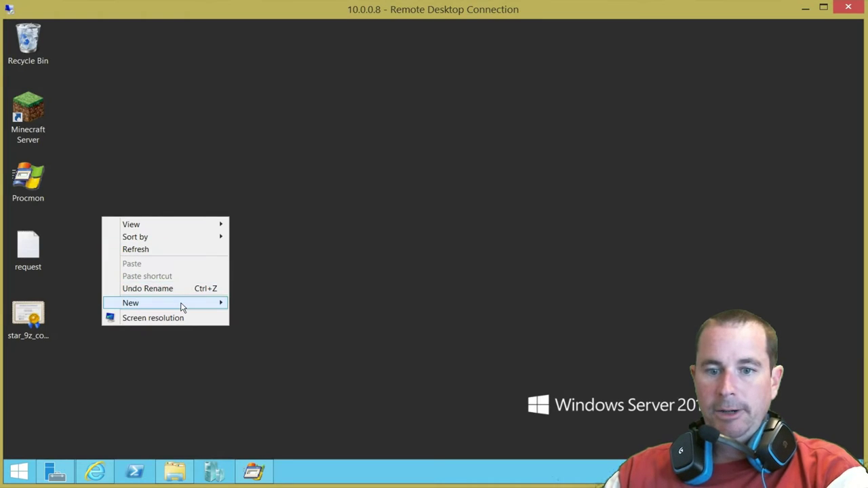
pyautogui.moveTo(183, 306)
pyautogui.click(251, 305)
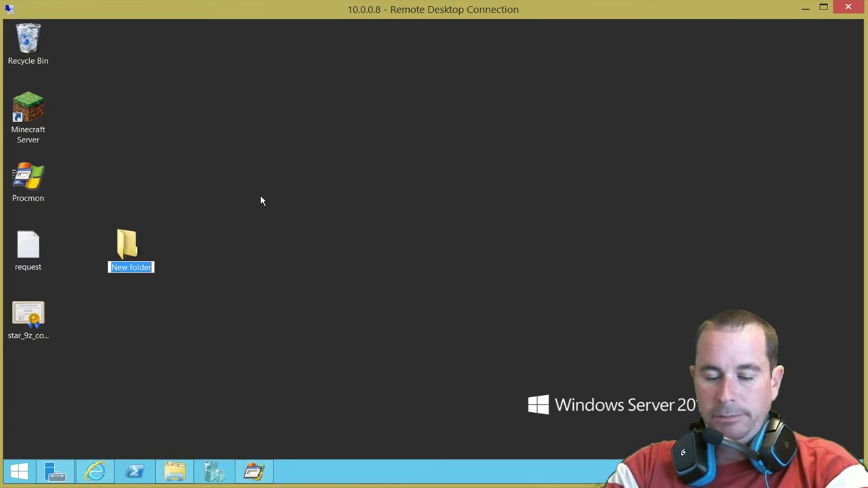
pyautogui.write('sys')
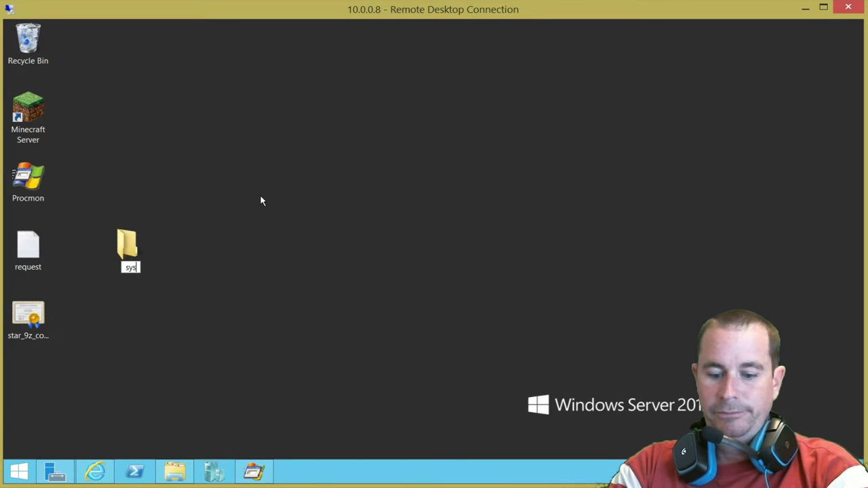
pyautogui.write('vol')
pyautogui.press('Return')
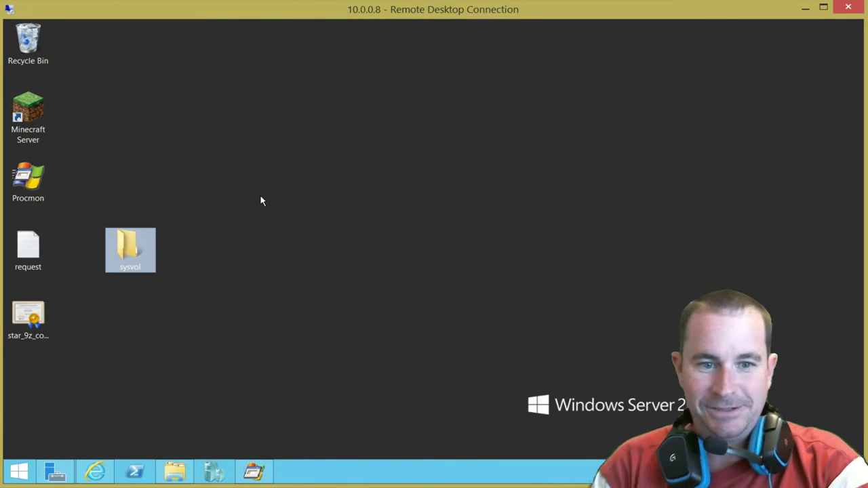
# Step: Share the sysvol folder through Advanced Sharing and grant Everyone Full Control in the share permissions
pyautogui.rightClick(130, 249)
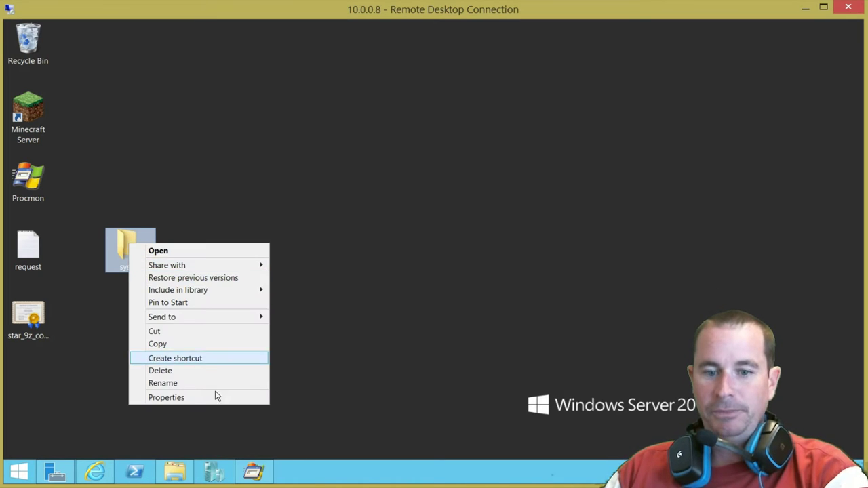
pyautogui.click(190, 399)
pyautogui.click(195, 182)
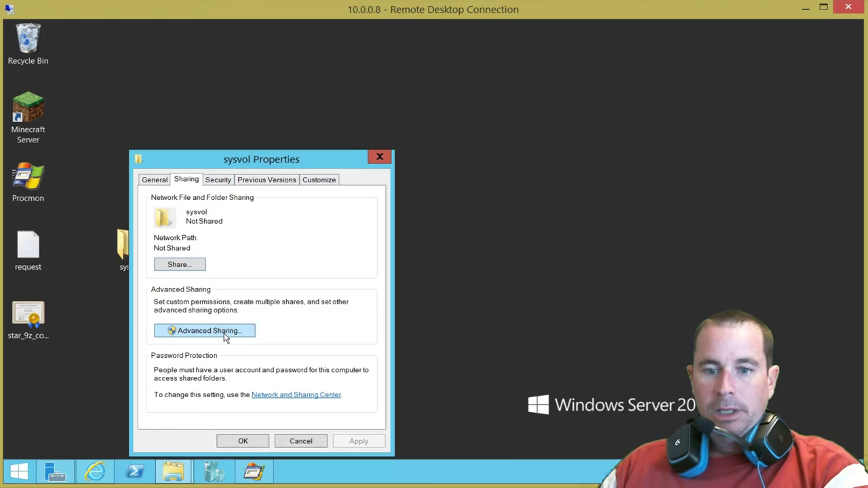
pyautogui.click(226, 333)
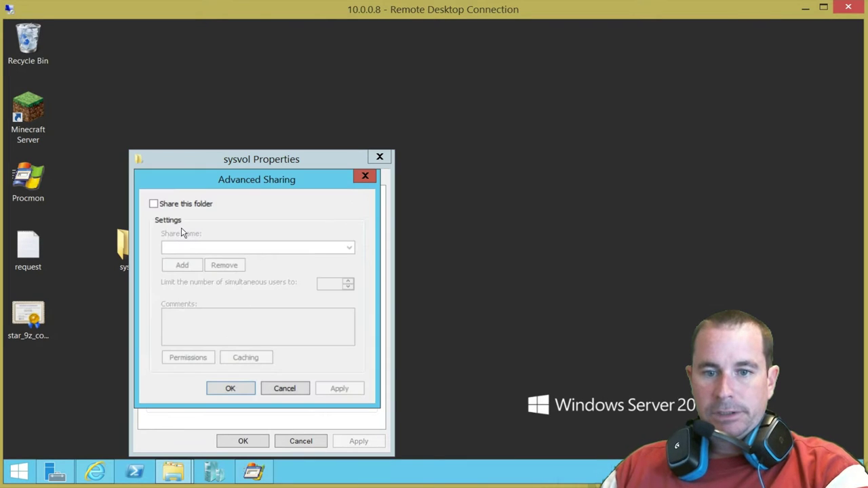
pyautogui.click(180, 205)
pyautogui.click(202, 356)
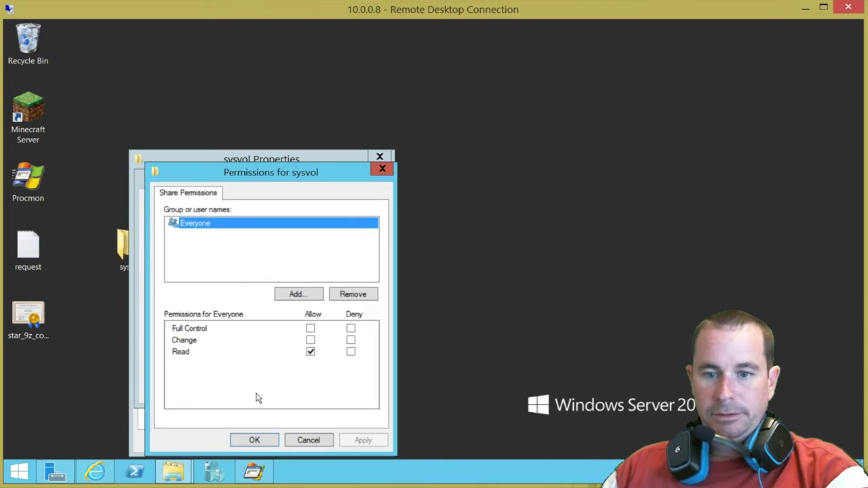
pyautogui.click(311, 328)
pyautogui.click(261, 440)
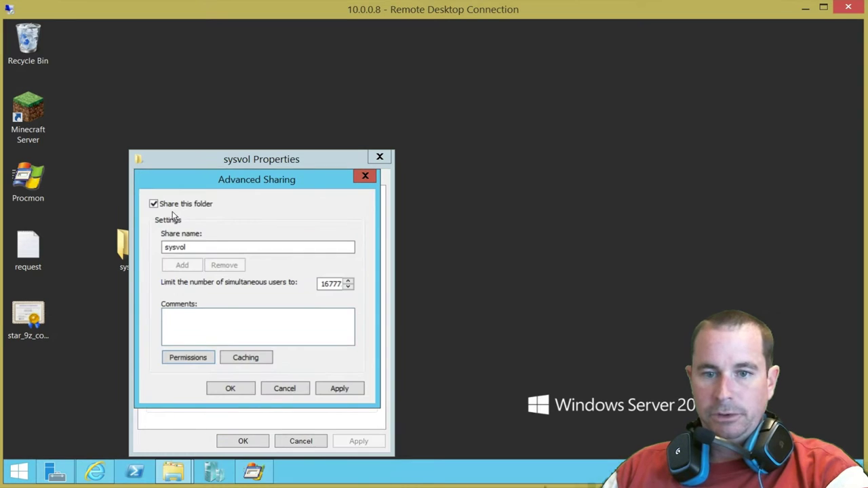
pyautogui.click(228, 387)
# Step: Add Everyone to the sysvol folder's security permissions, allow Full control, and close the folder's properties
pyautogui.click(223, 183)
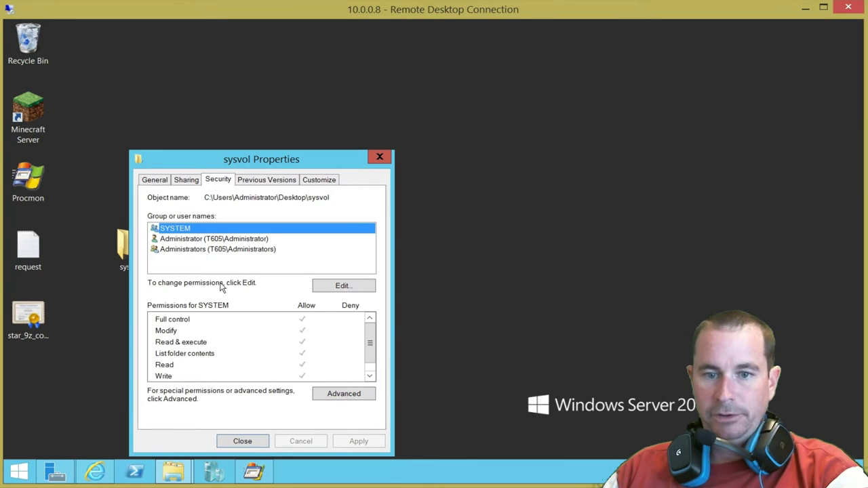
pyautogui.click(342, 287)
pyautogui.click(311, 325)
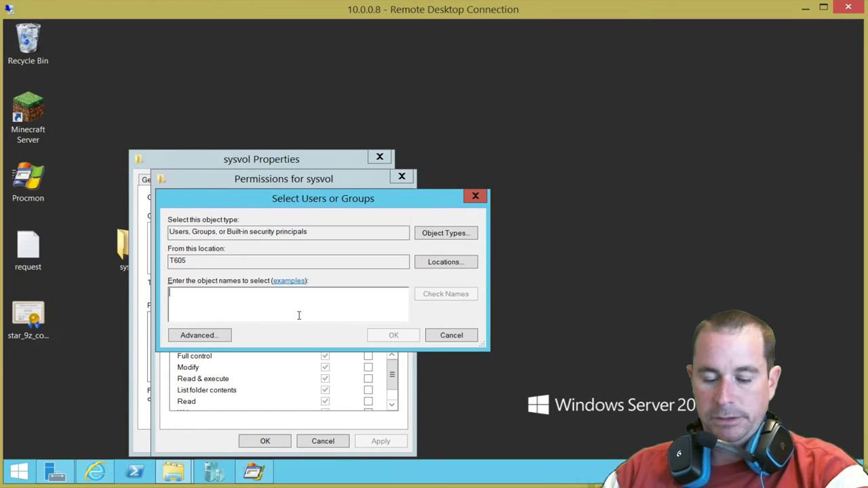
pyautogui.write('everyone')
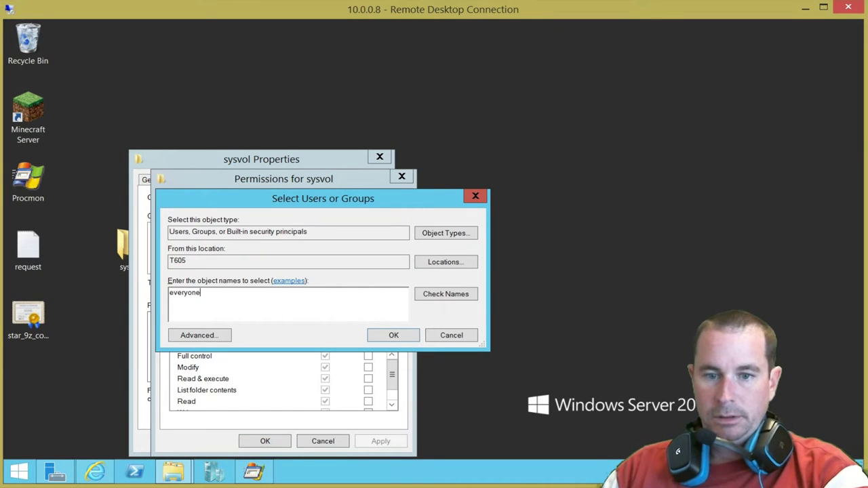
pyautogui.click(393, 335)
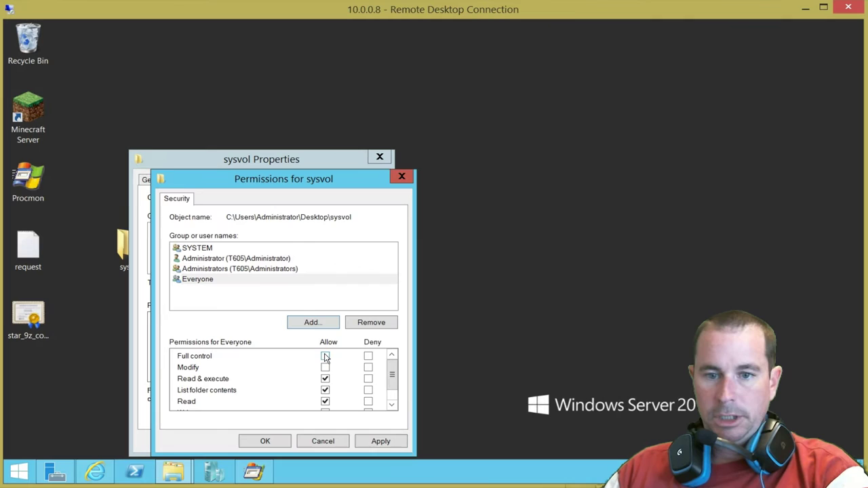
pyautogui.click(325, 358)
pyautogui.click(271, 440)
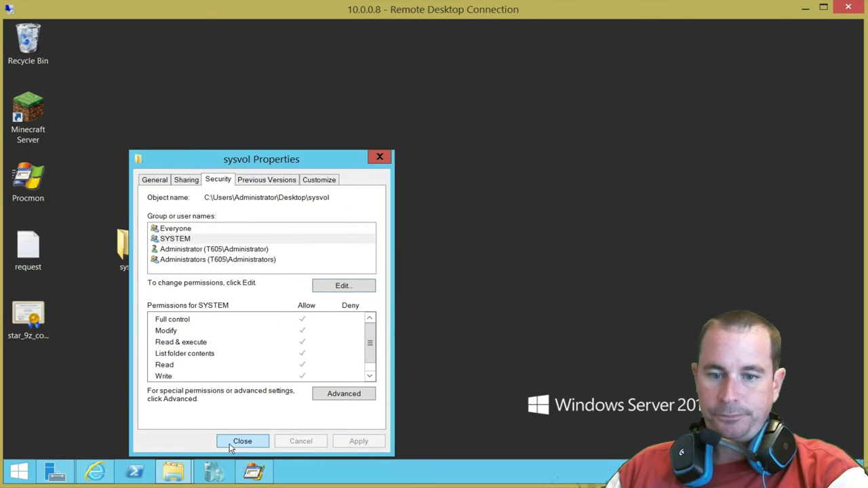
pyautogui.click(242, 442)
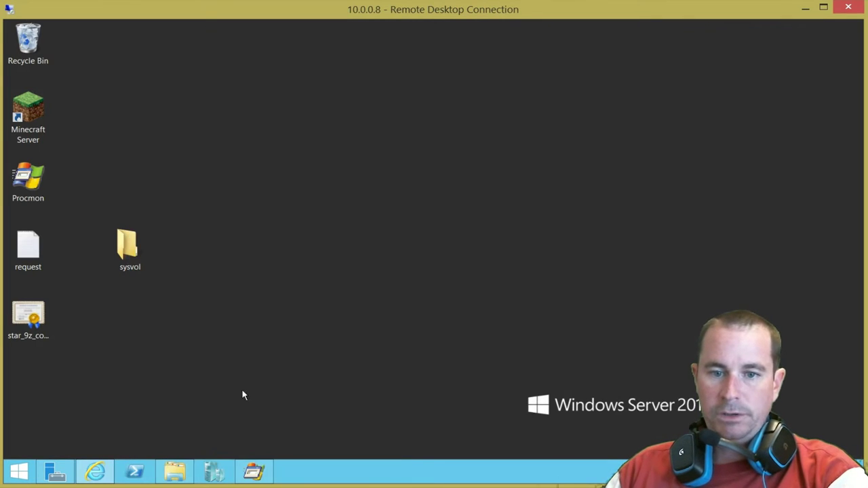
# Step: Open the sysvol folder and create a new text document in it named GPOxml
pyautogui.doubleClick(132, 249)
pyautogui.rightClick(260, 181)
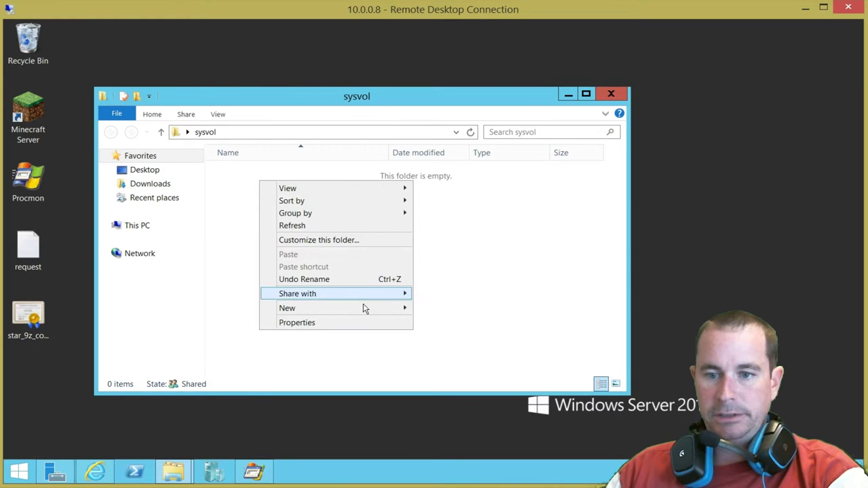
pyautogui.moveTo(366, 309)
pyautogui.click(454, 381)
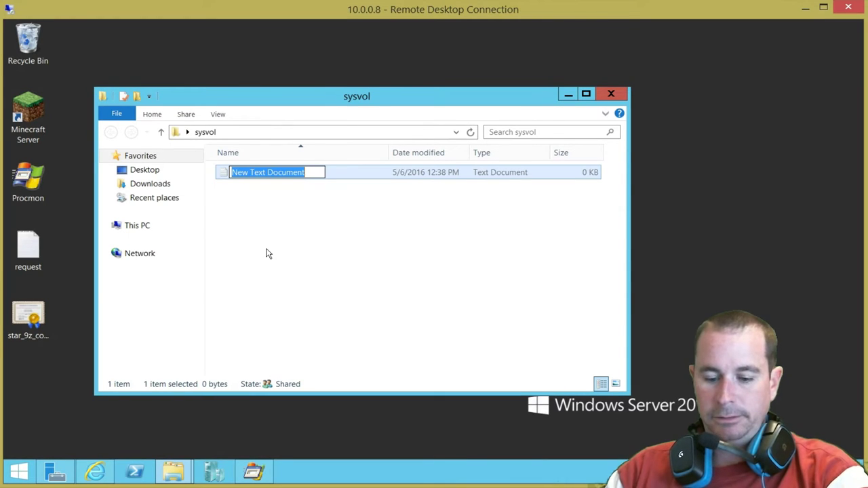
pyautogui.write('GPO')
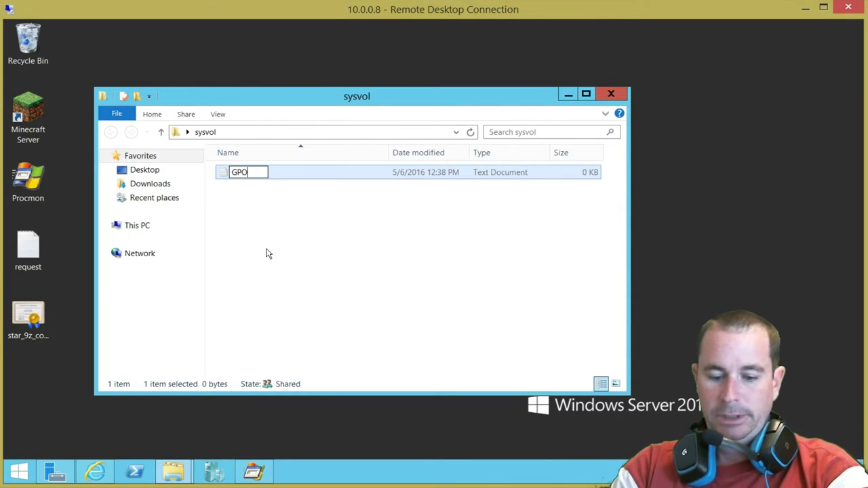
pyautogui.write('xml')
pyautogui.press('Return')
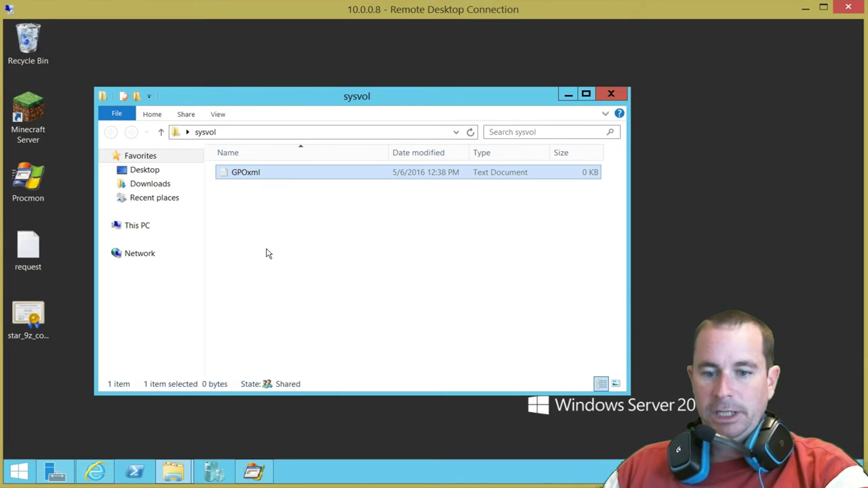
# Step: Display the sysvol folder's full path and move its window to clear the desktop icons
pyautogui.moveTo(290, 99); pyautogui.dragTo(457, 109)
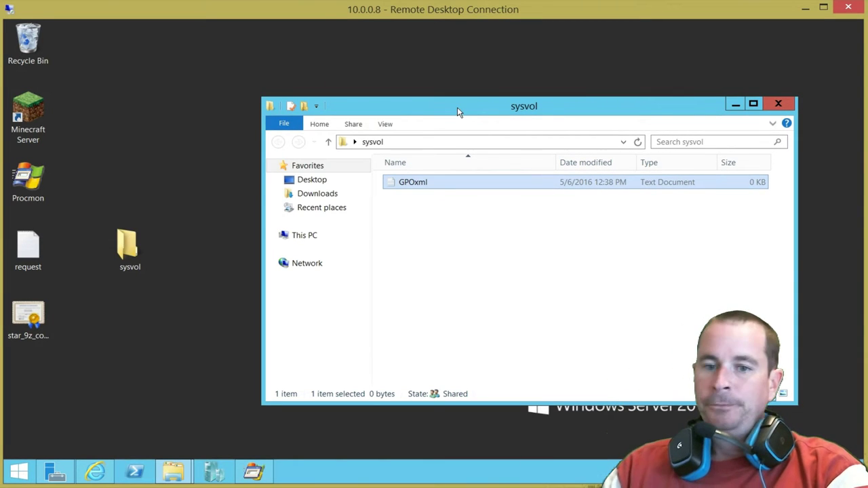
pyautogui.click(434, 143)
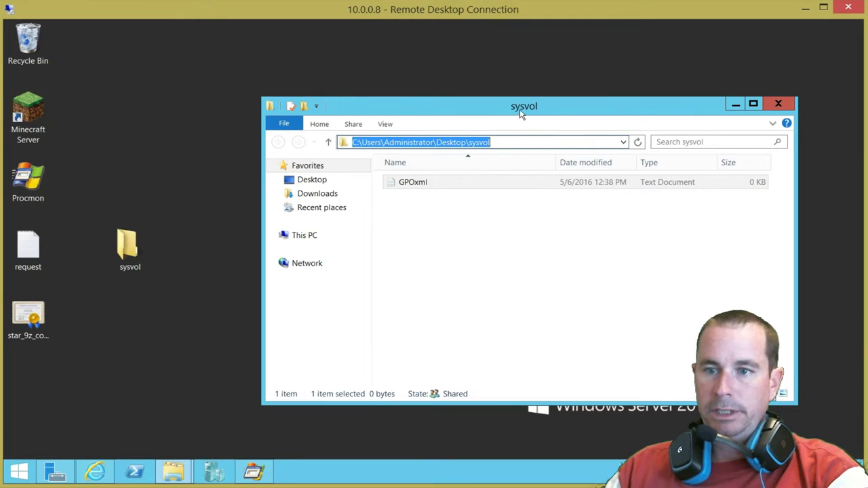
pyautogui.moveTo(520, 116); pyautogui.dragTo(275, 49)
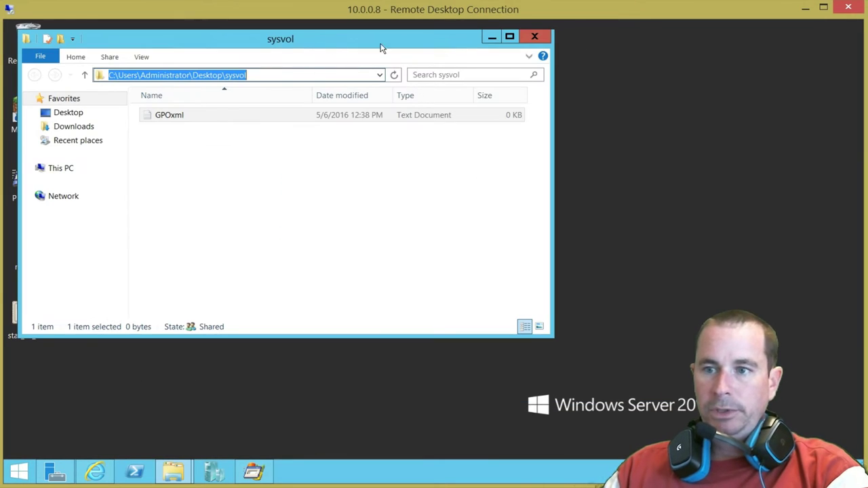
pyautogui.moveTo(381, 47); pyautogui.dragTo(613, 37)
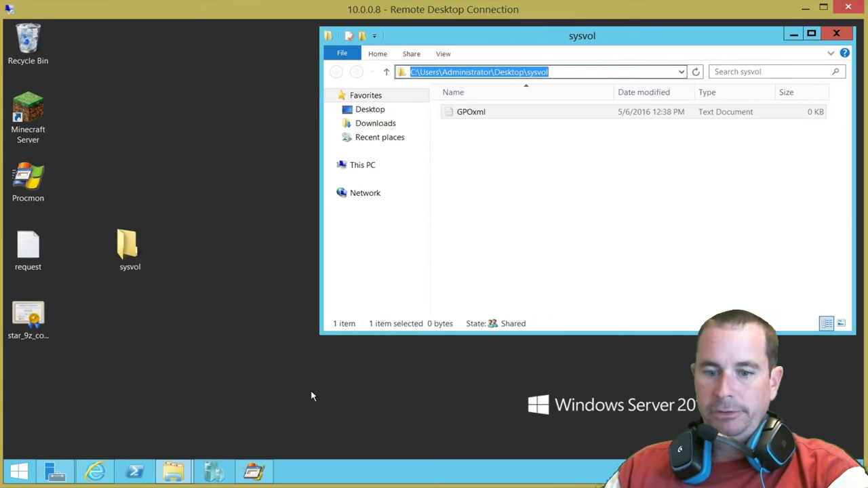
# Step: Restore Process Monitor, reposition its window and enlarge it so all event columns fit
pyautogui.click(262, 471)
pyautogui.moveTo(294, 29); pyautogui.dragTo(229, 82)
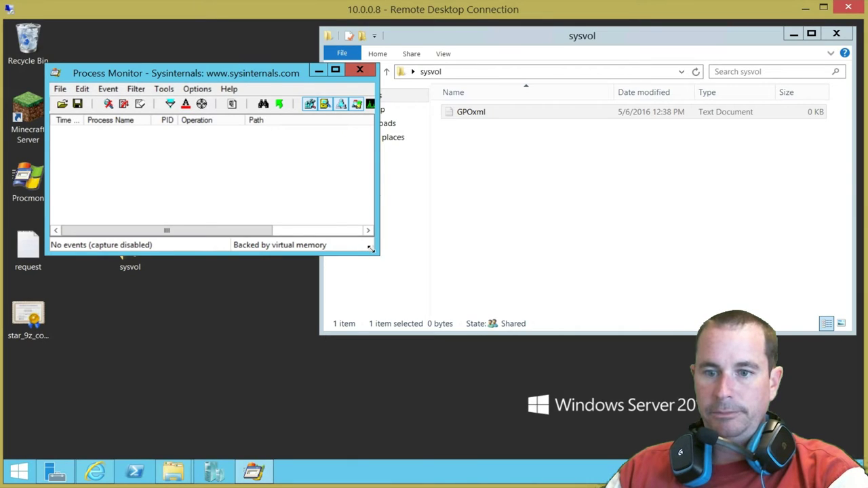
pyautogui.moveTo(370, 249); pyautogui.dragTo(721, 436)
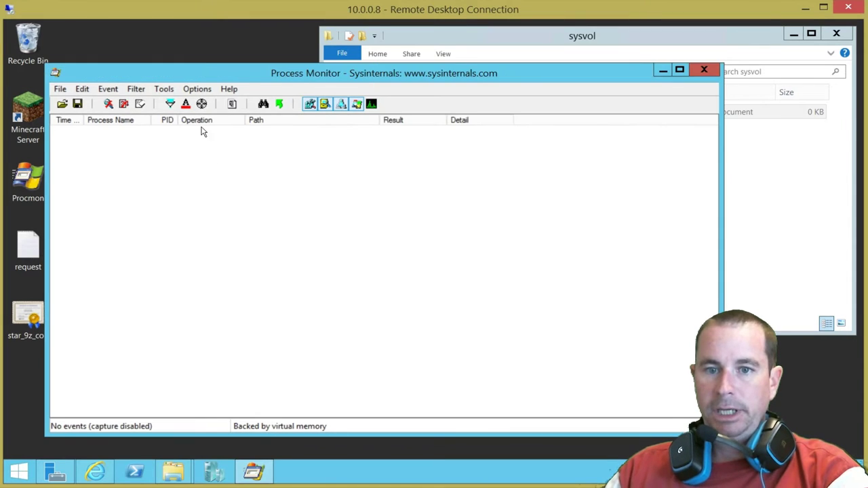
pyautogui.moveTo(202, 104); pyautogui.dragTo(441, 70)
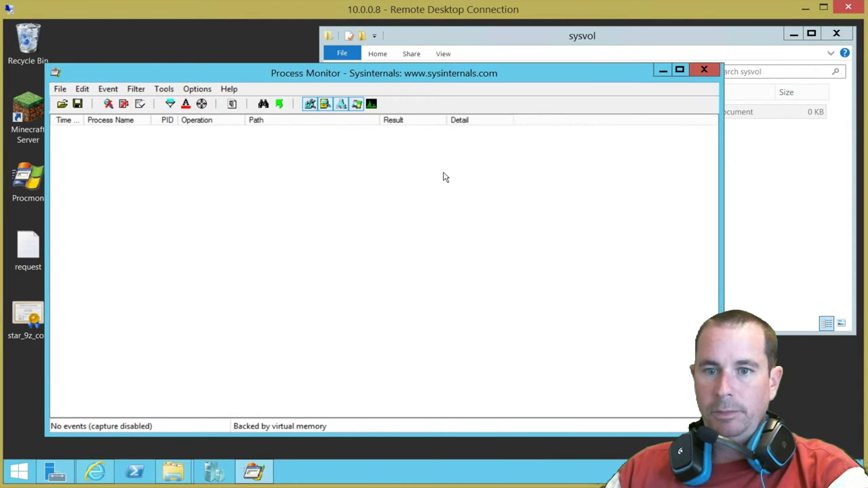
# Step: Remove the include condition for PID 1252 from the Process Monitor filter and check the remaining conditions
pyautogui.click(170, 104)
pyautogui.click(140, 206)
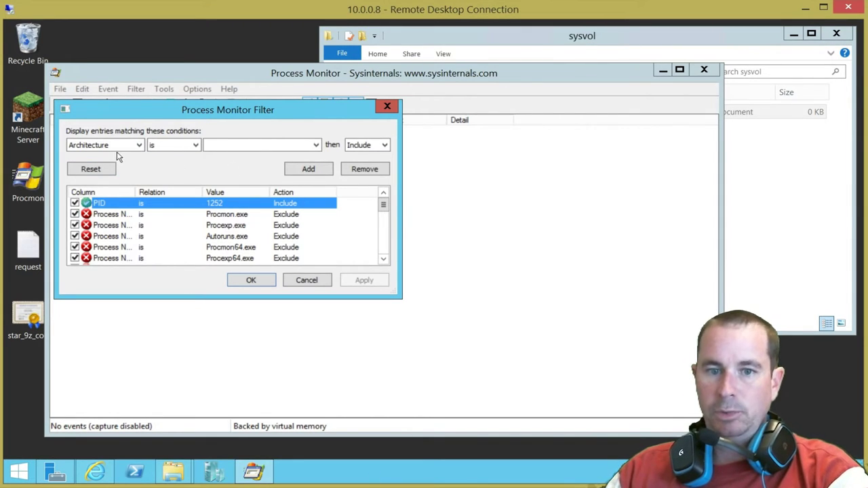
pyautogui.click(366, 171)
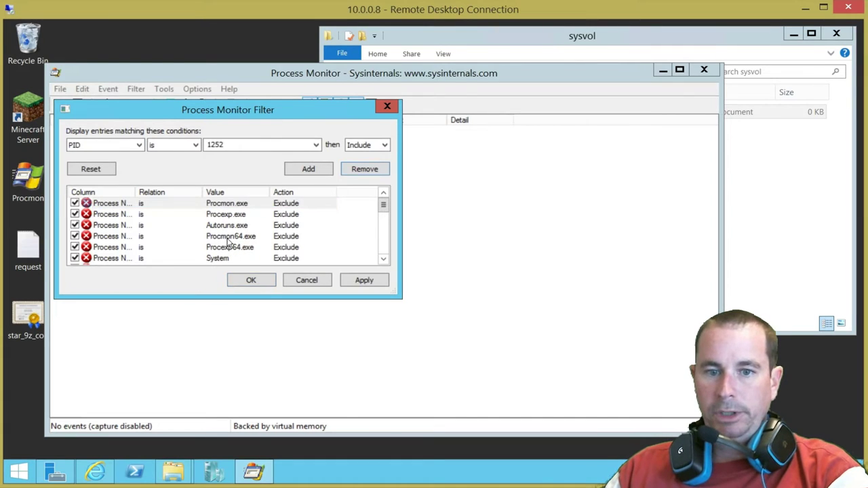
pyautogui.moveTo(383, 205)
pyautogui.mouseDown()
pyautogui.moveTo(383, 252)
pyautogui.moveTo(383, 201)
pyautogui.mouseUp()
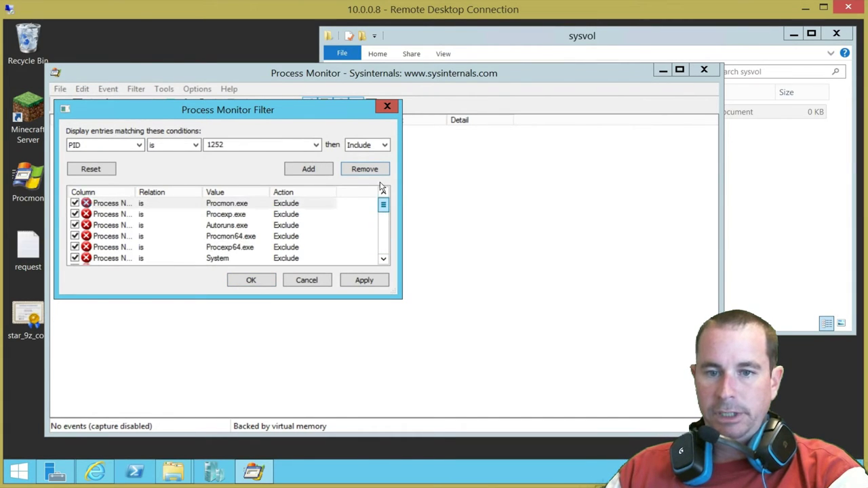
# Step: Set up a new filter condition that matches entries whose Path contains a given value
pyautogui.click(135, 151)
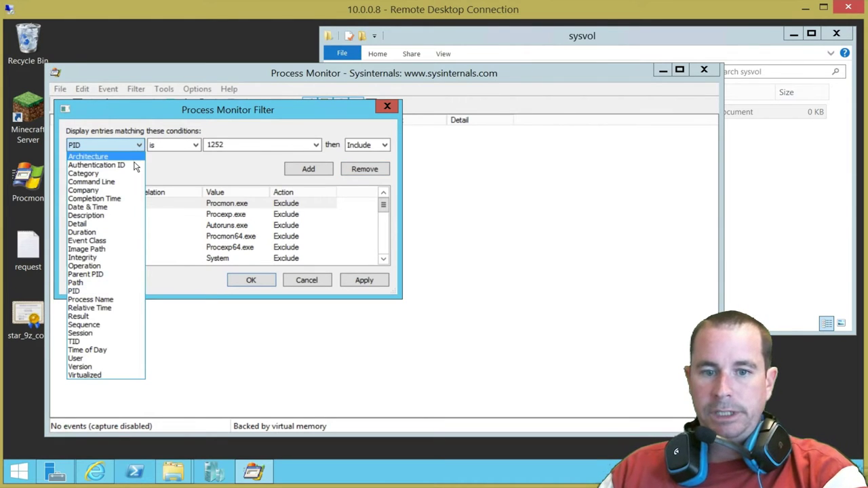
pyautogui.click(101, 283)
pyautogui.click(182, 148)
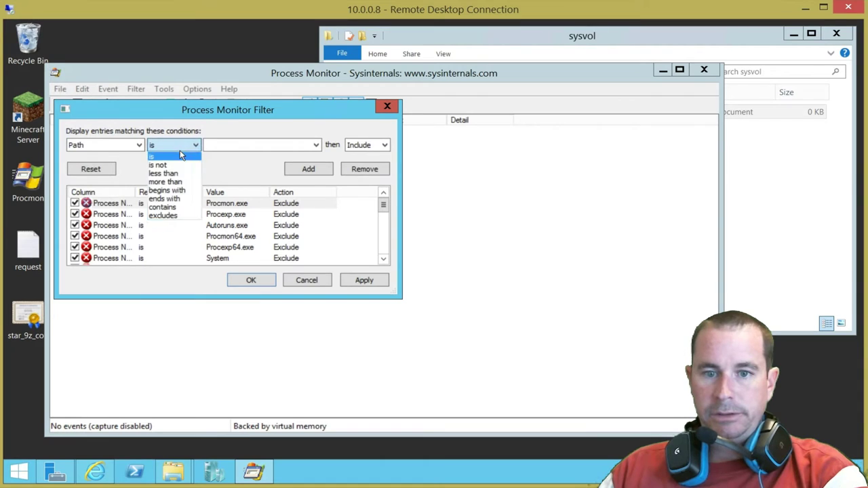
pyautogui.click(165, 207)
pyautogui.click(221, 145)
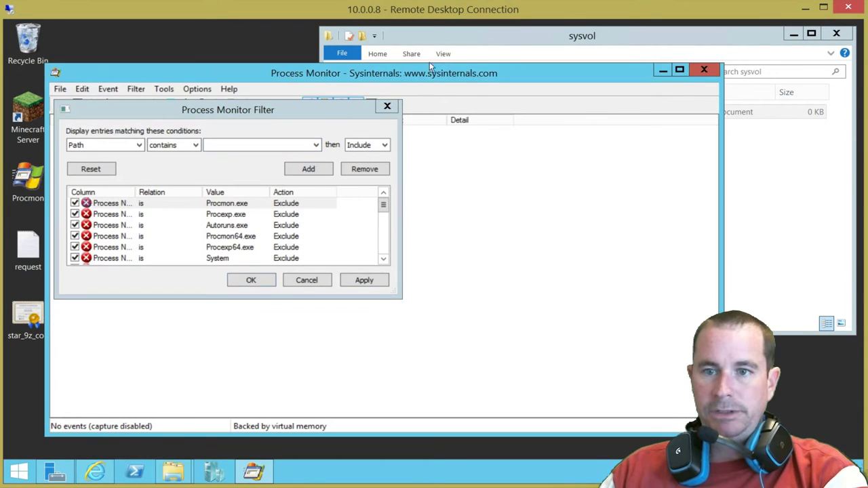
# Step: Arrange the sysvol folder window beside the filter dialog and display the folder's full path for reference
pyautogui.click(482, 39)
pyautogui.moveTo(482, 39); pyautogui.dragTo(553, 39)
pyautogui.click(569, 66)
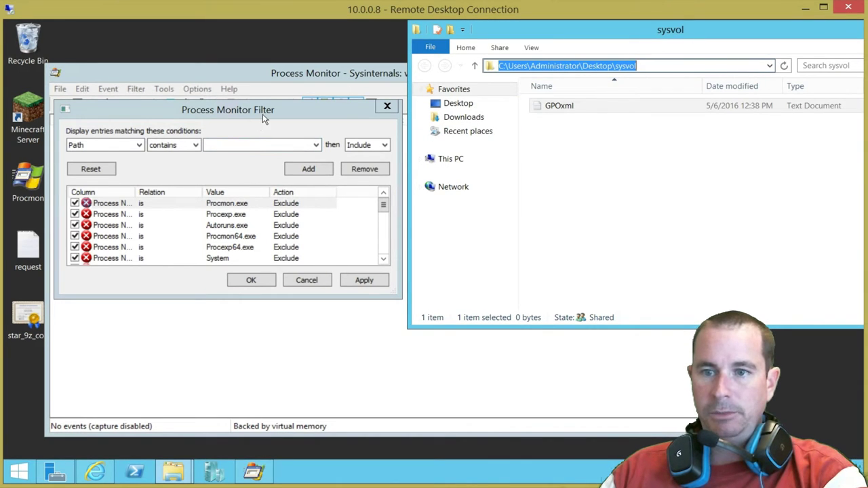
pyautogui.click(295, 77)
pyautogui.moveTo(309, 95); pyautogui.dragTo(298, 121)
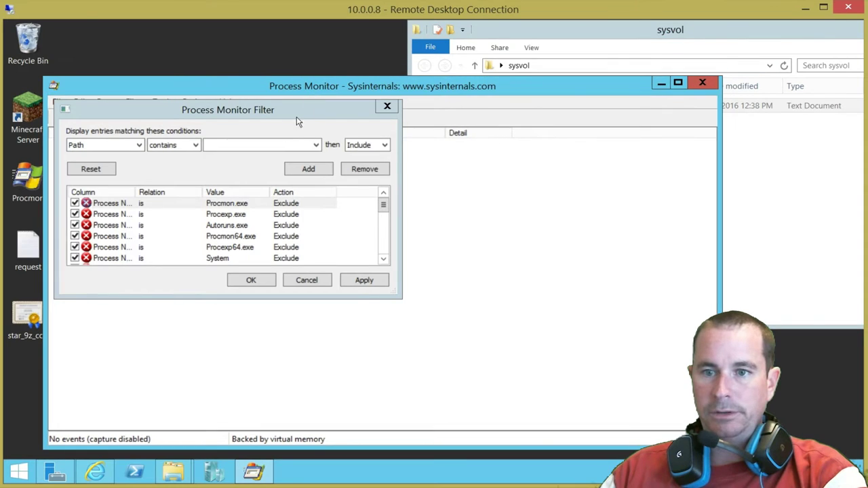
pyautogui.click(573, 66)
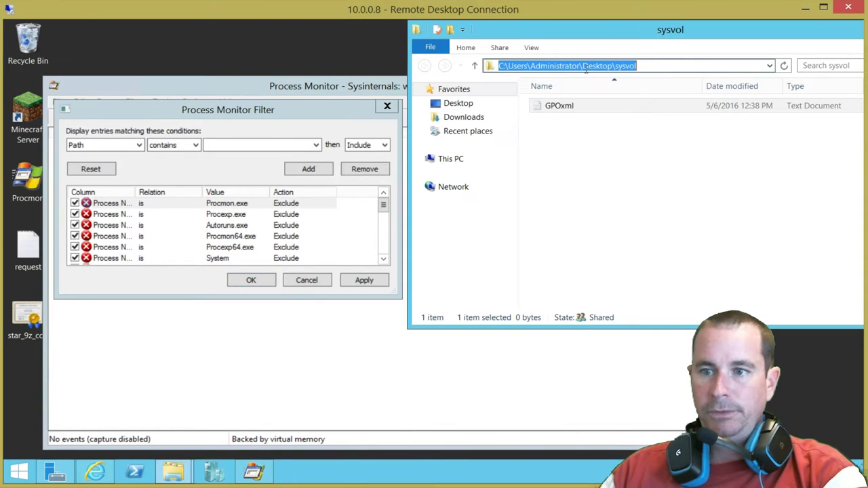
pyautogui.rightClick(585, 69)
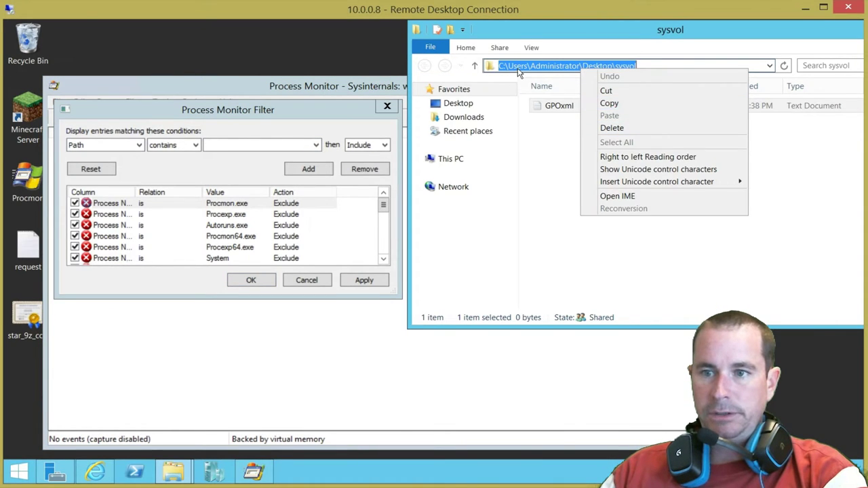
# Step: Set the path condition's value to c:\users\administrator\sysvol, add it as an include rule, and accept the filter
pyautogui.click(222, 145)
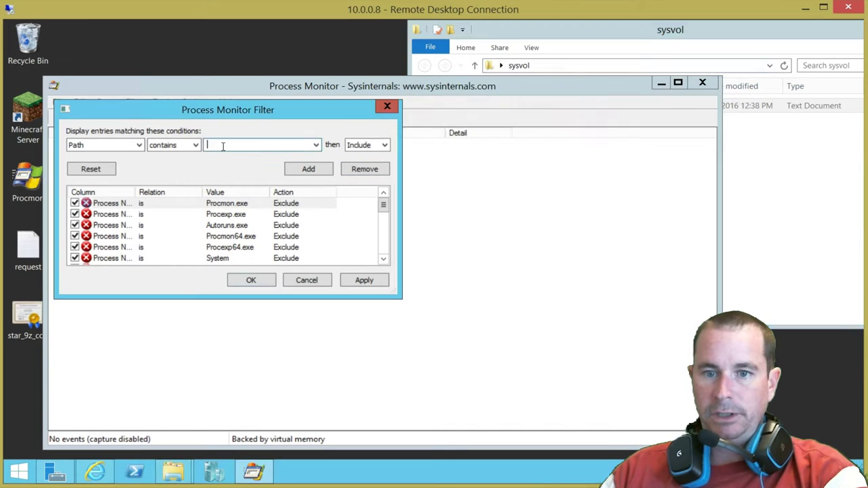
pyautogui.write('c:\\')
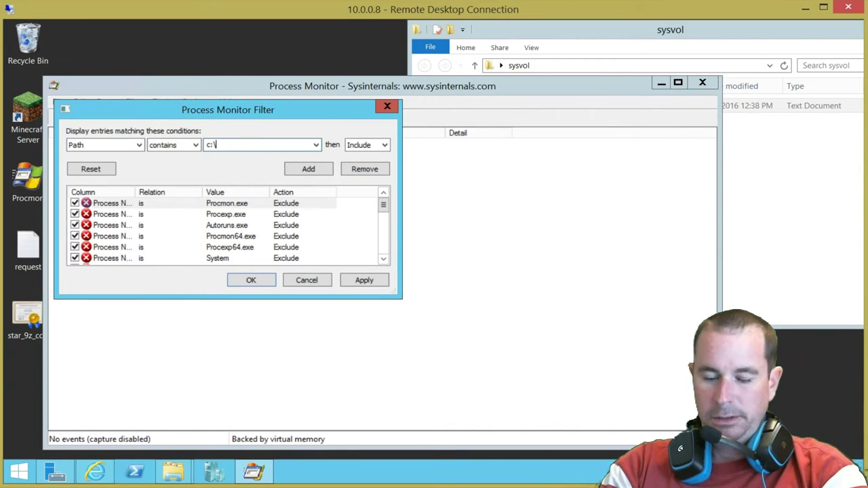
pyautogui.write('users\\administrator\\sysvol')
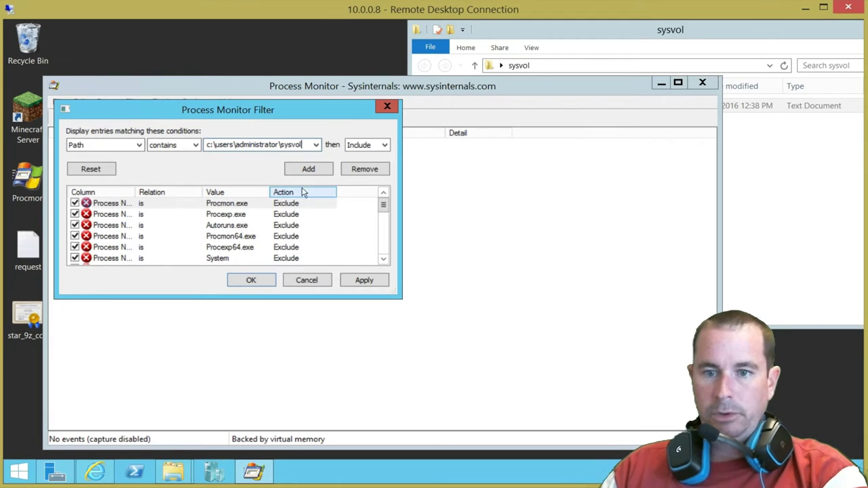
pyautogui.click(303, 170)
pyautogui.click(253, 281)
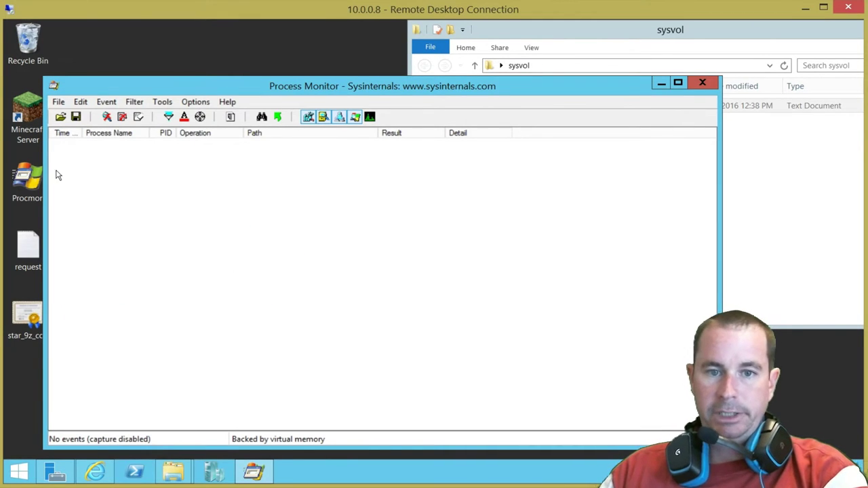
# Step: Start capturing events in Process Monitor and open the GPOxml text document from the sysvol folder in Notepad
pyautogui.click(58, 102)
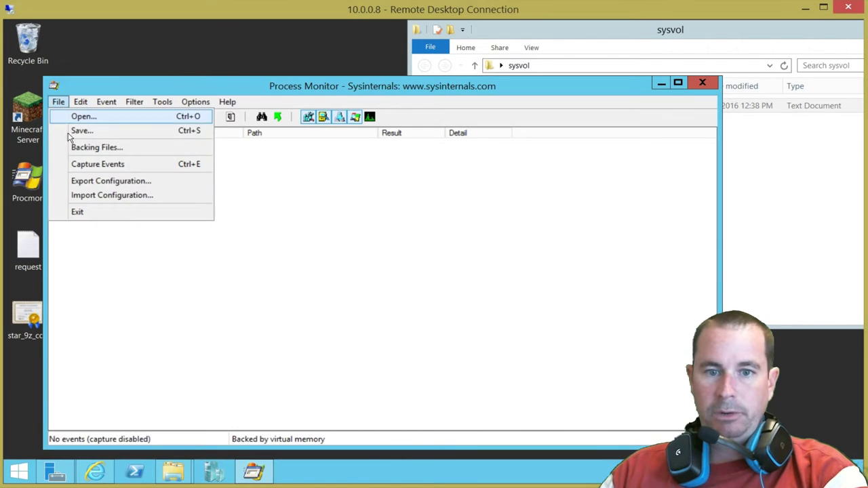
pyautogui.click(76, 167)
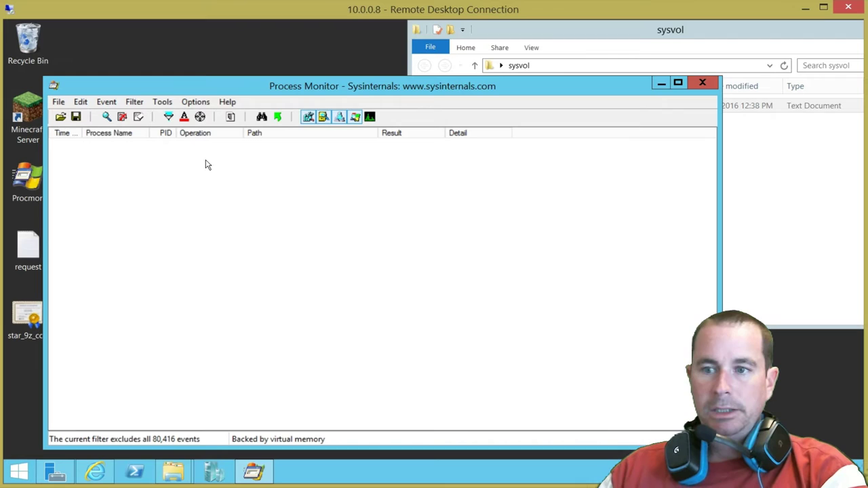
pyautogui.click(594, 34)
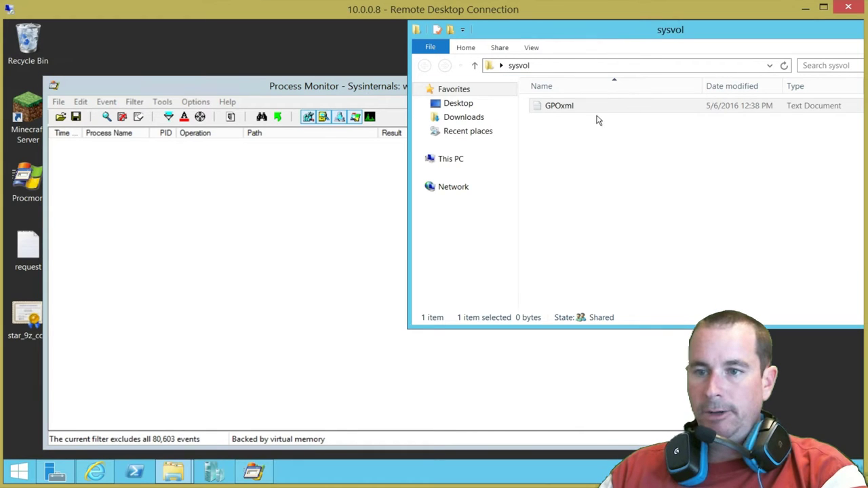
pyautogui.doubleClick(563, 108)
pyautogui.moveTo(572, 203); pyautogui.dragTo(443, 102)
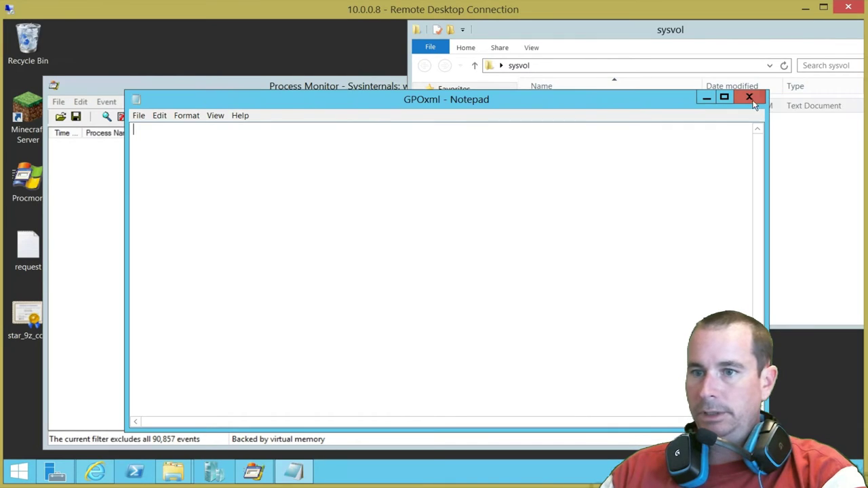
# Step: Close the GPOxml document, load the filter's path rule back for editing, and display the sysvol folder's full path for comparison
pyautogui.click(750, 99)
pyautogui.moveTo(374, 88); pyautogui.dragTo(375, 101)
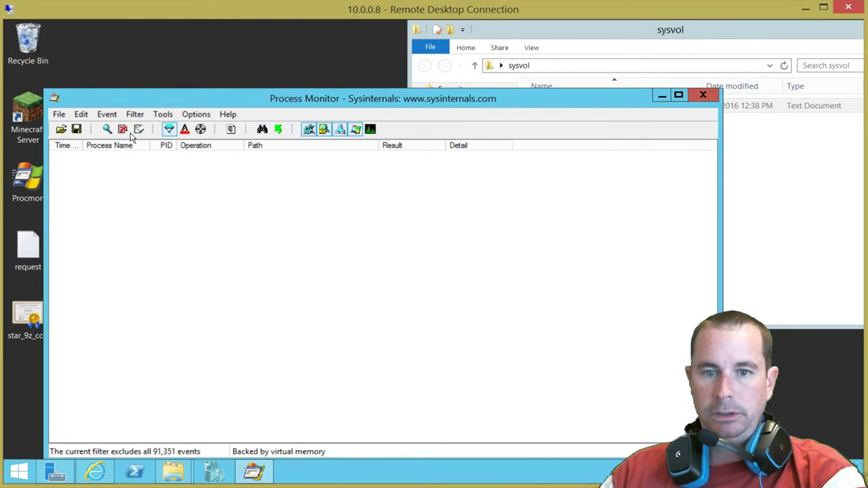
pyautogui.click(168, 129)
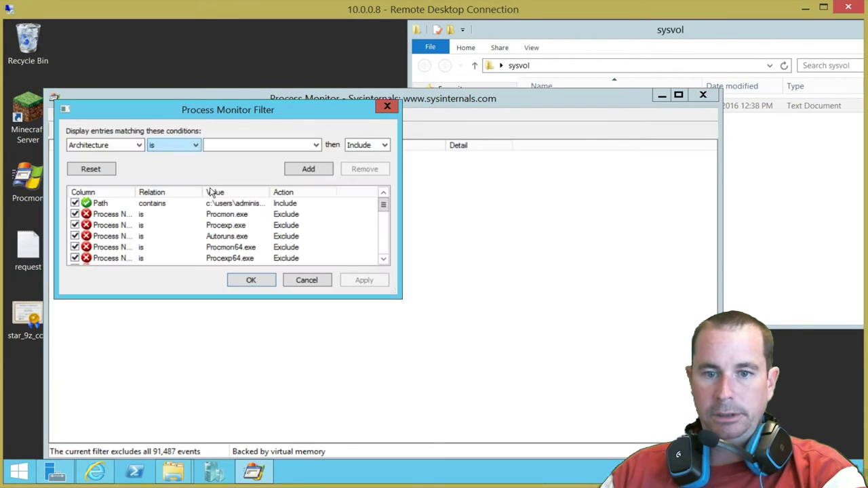
pyautogui.doubleClick(134, 205)
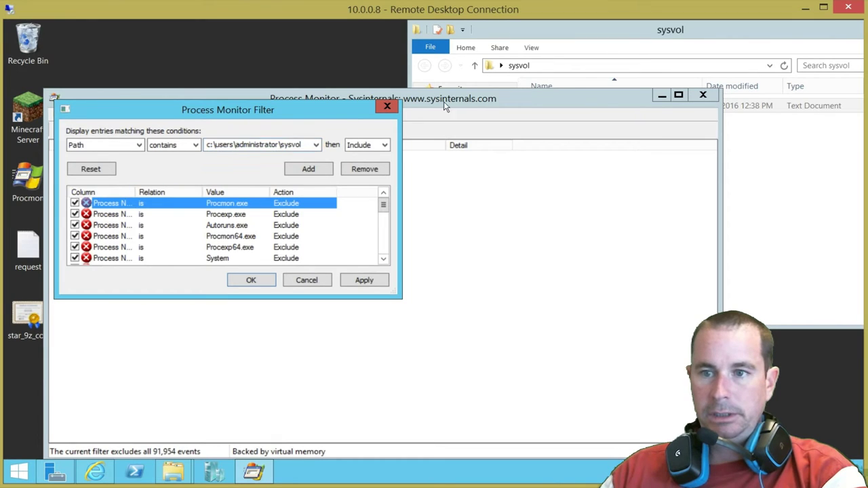
pyautogui.click(599, 64)
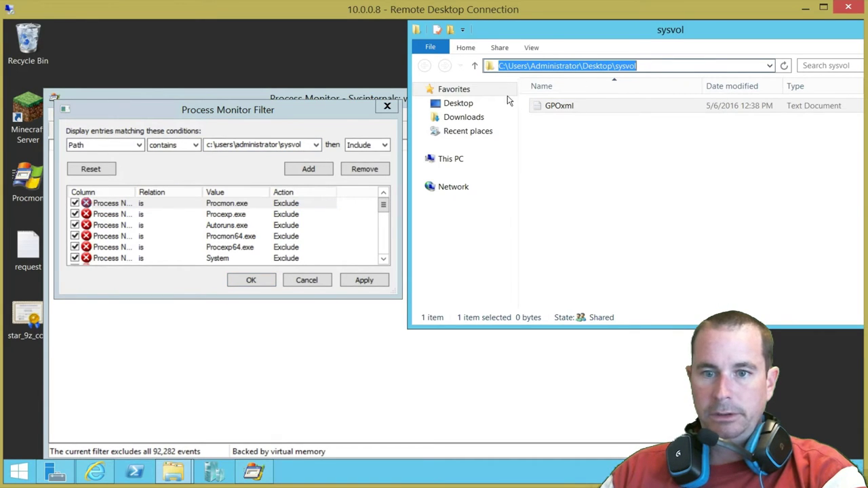
# Step: Correct the path condition's value to c:\users\administrator\desktop\sysvol, add it as an include rule, and accept the filter
pyautogui.click(283, 145)
pyautogui.click(281, 145)
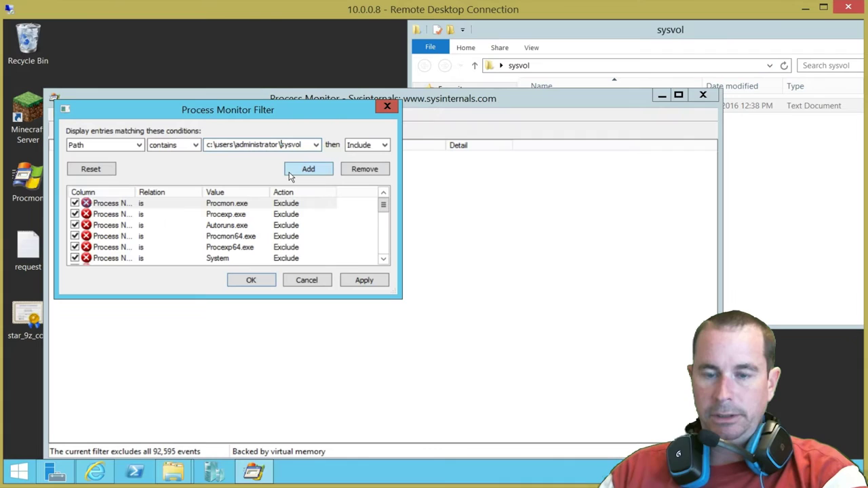
pyautogui.write('desktop\\')
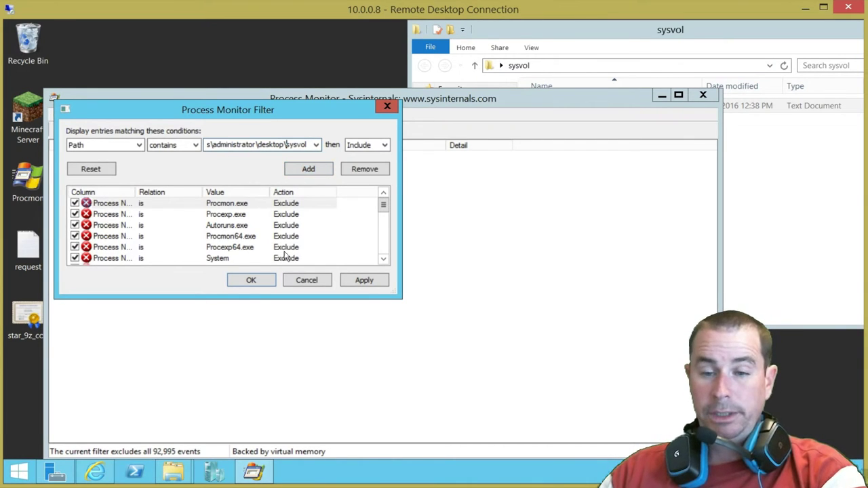
pyautogui.click(324, 170)
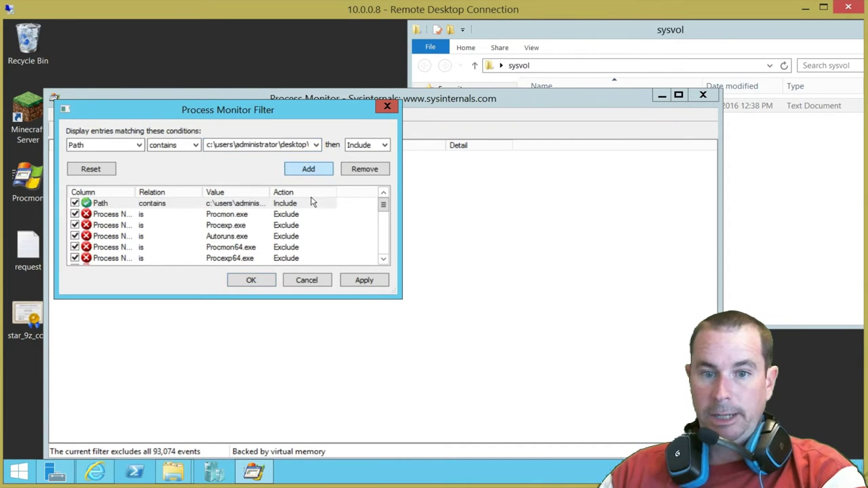
pyautogui.click(252, 281)
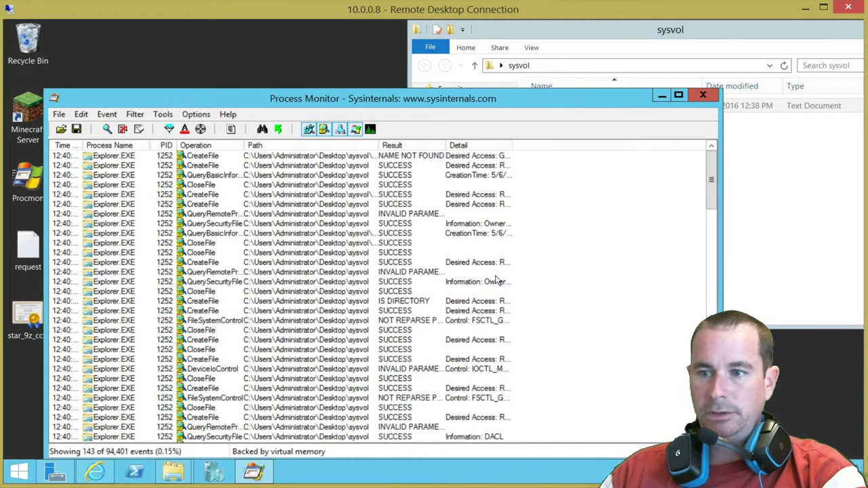
# Step: Reopen GPOxml from the sysvol folder, move its window clear of Process Monitor, and auto-scroll the event list to the newest entries
pyautogui.doubleClick(742, 112)
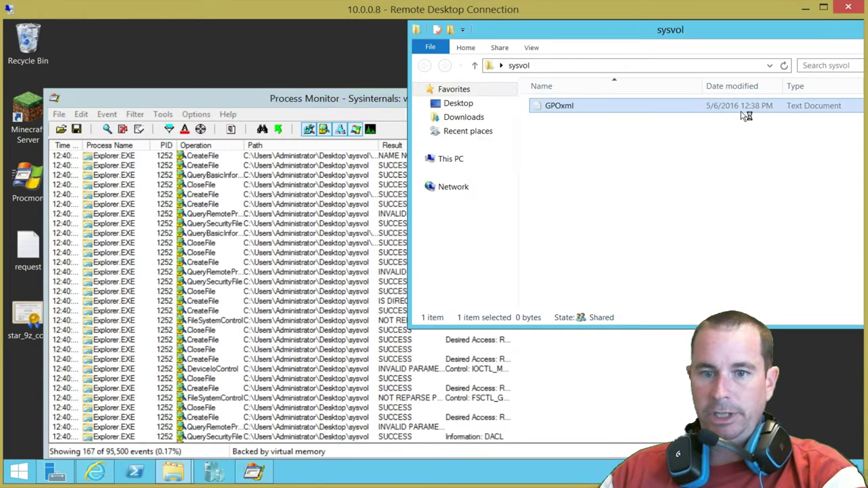
pyautogui.moveTo(321, 91); pyautogui.dragTo(381, 42)
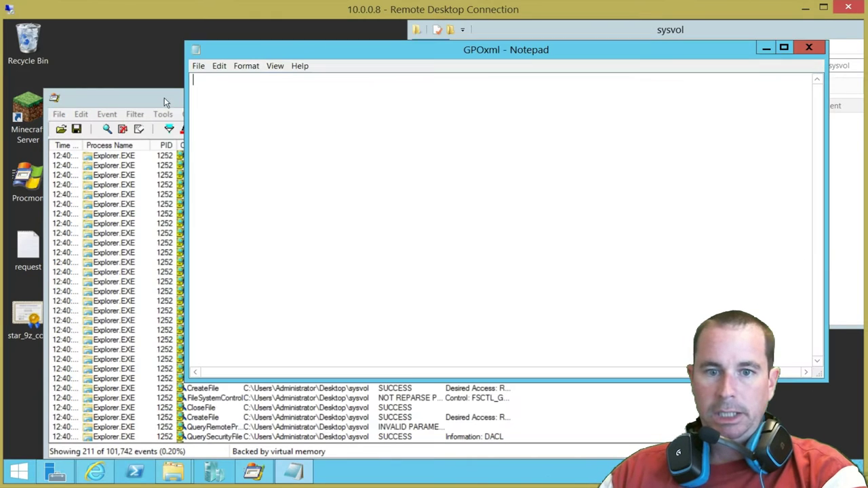
pyautogui.click(84, 117)
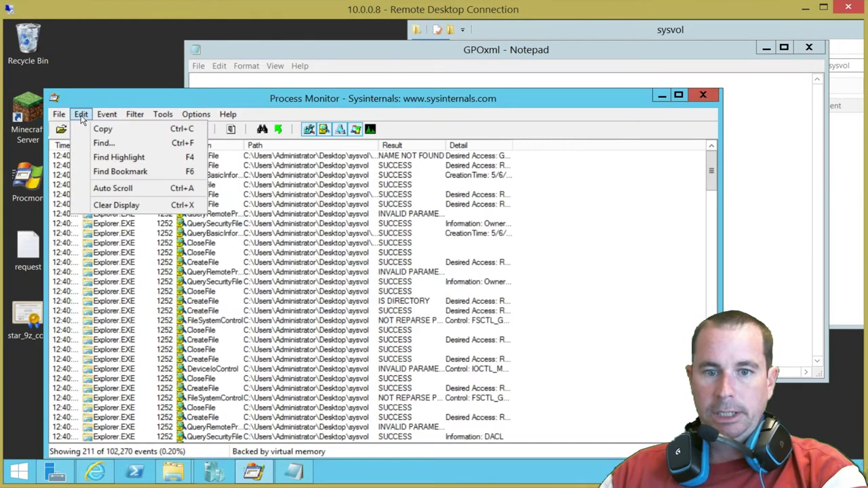
pyautogui.click(109, 217)
pyautogui.click(119, 233)
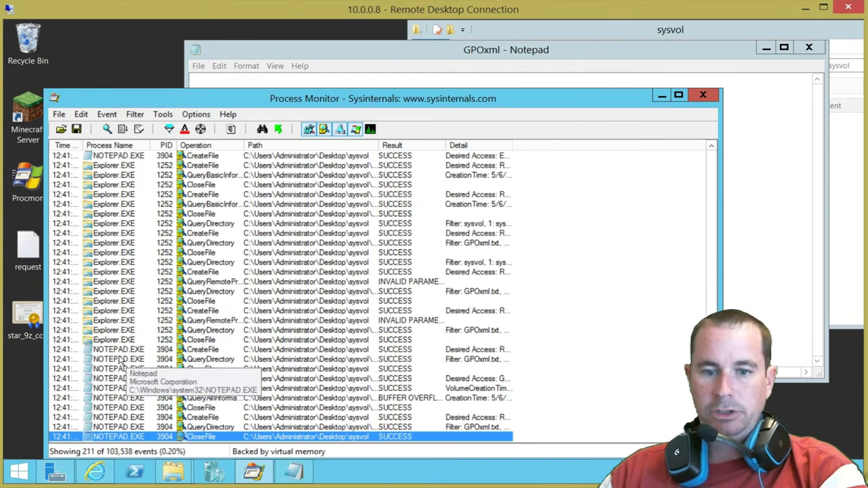
# Step: Examine the NOTEPAD.EXE events at the end of the capture, row by row, for the operations made on the sysvol folder
pyautogui.click(120, 359)
pyautogui.click(124, 351)
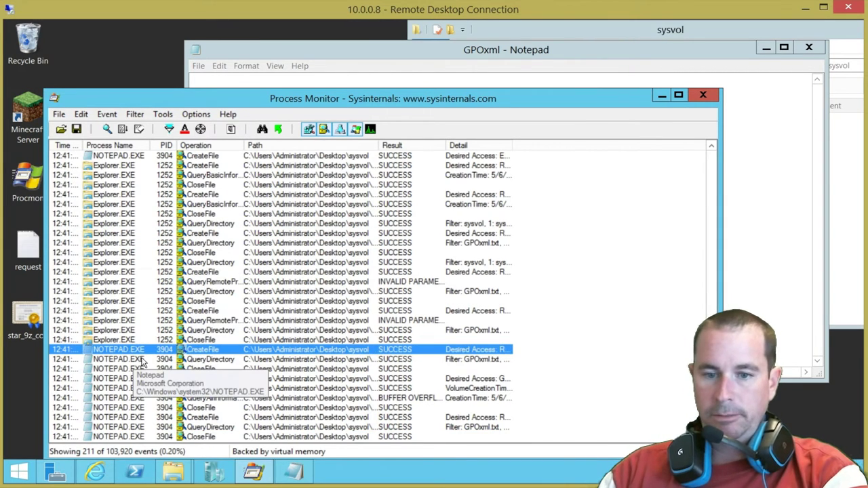
pyautogui.rightClick(162, 352)
pyautogui.click(107, 350)
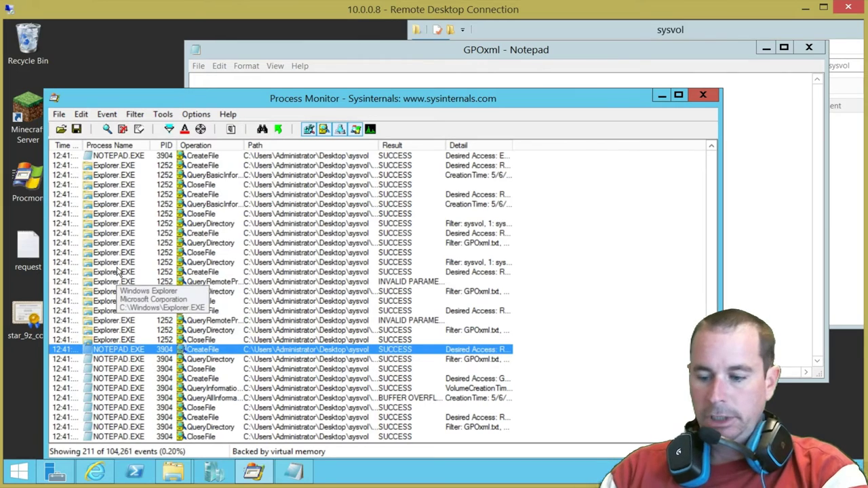
pyautogui.press('Down')
pyautogui.press('Down')
pyautogui.press('Down')
pyautogui.press('Down')
pyautogui.press('Down')
pyautogui.press('Down')
pyautogui.press('Down')
pyautogui.press('Down')
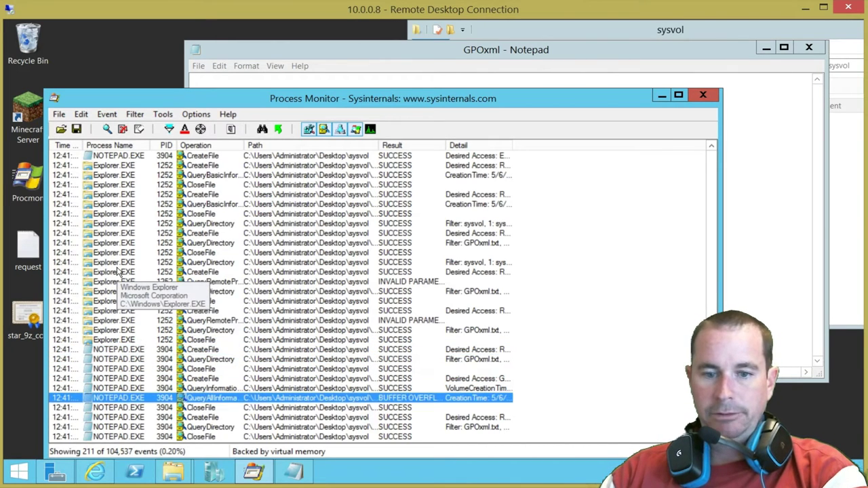
pyautogui.press('Down')
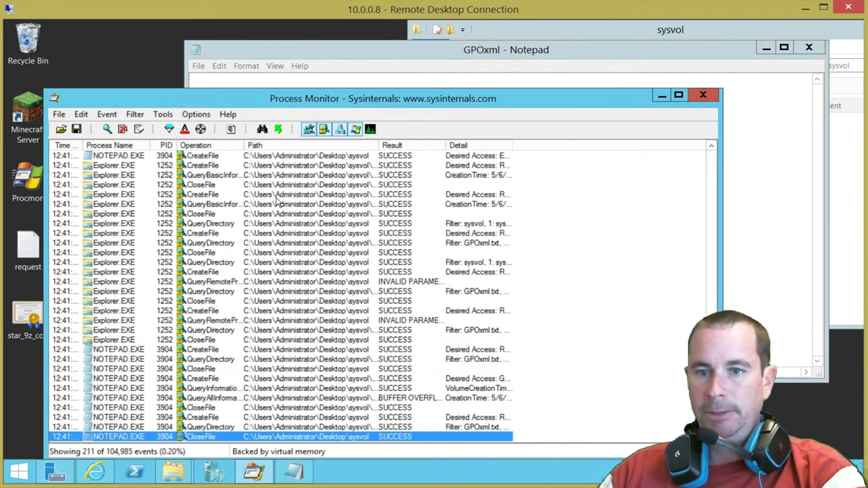
# Step: Enter the text asdfsdaf in the GPOxml document and save the file
pyautogui.click(420, 75)
pyautogui.write('asdfsdaf')
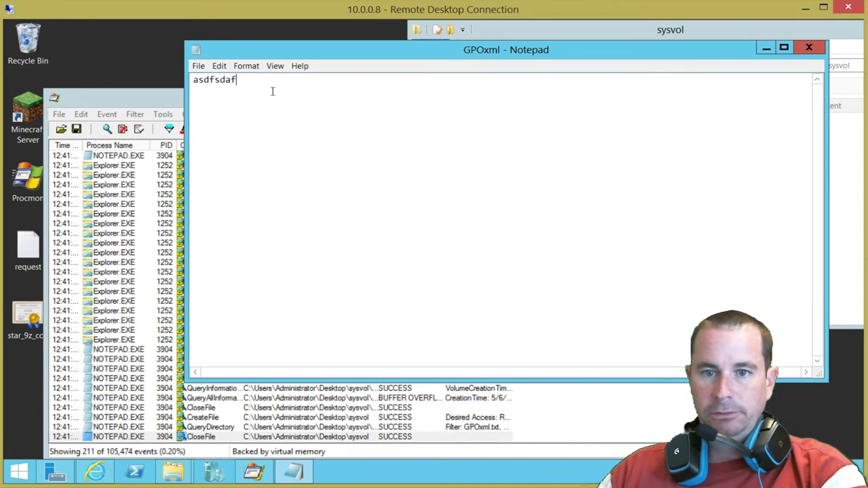
pyautogui.click(198, 66)
pyautogui.click(216, 104)
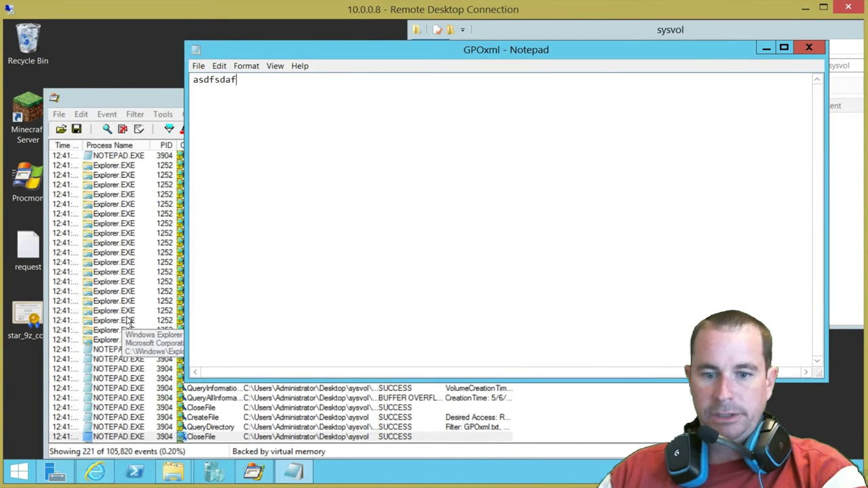
# Step: Examine the events captured after the save and review the filter conditions without changing them
pyautogui.click(139, 328)
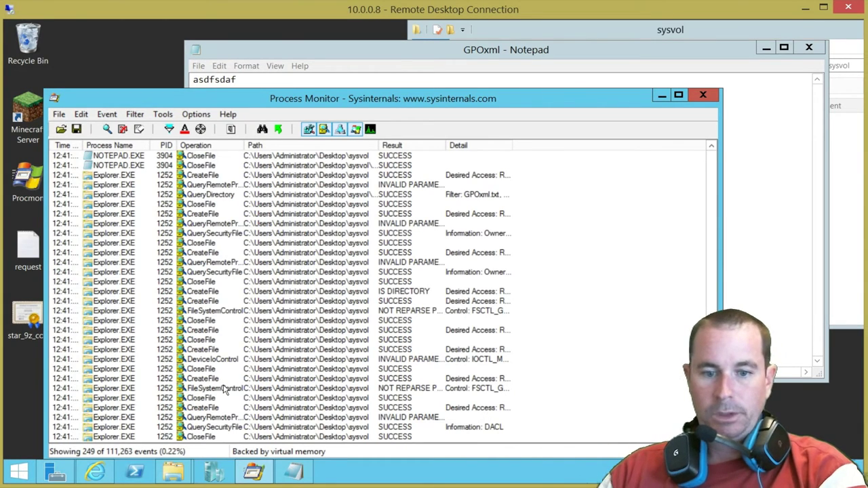
pyautogui.click(250, 359)
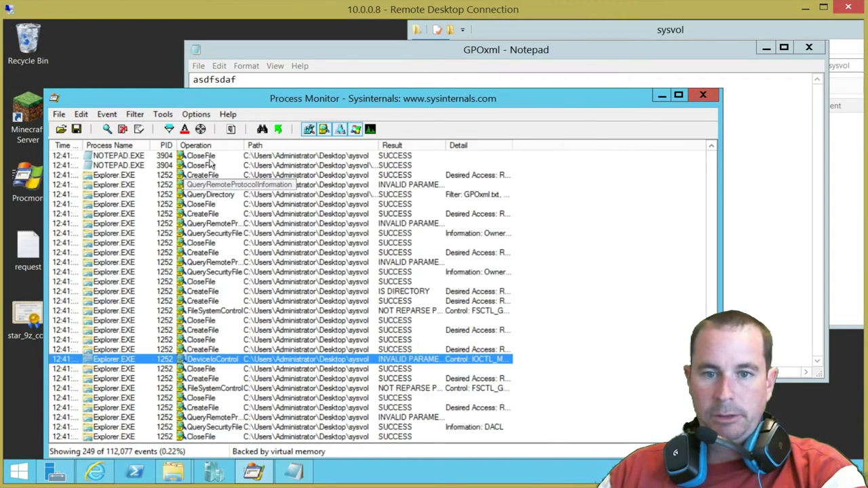
pyautogui.click(169, 129)
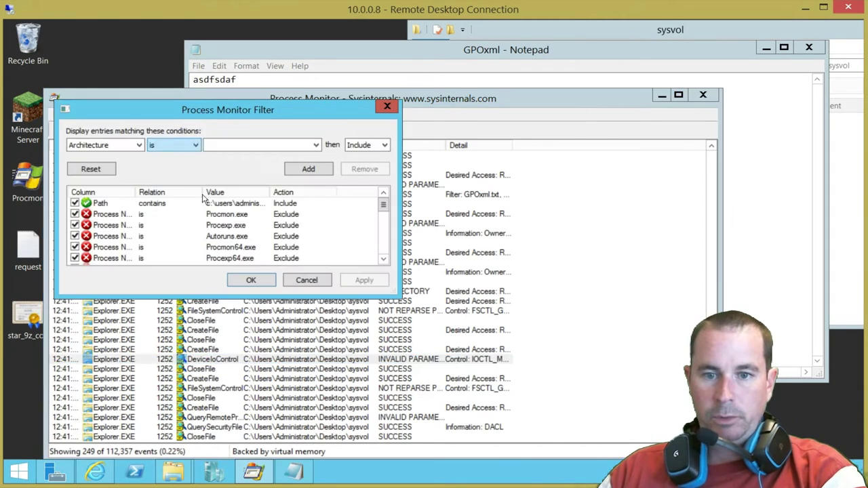
pyautogui.click(387, 106)
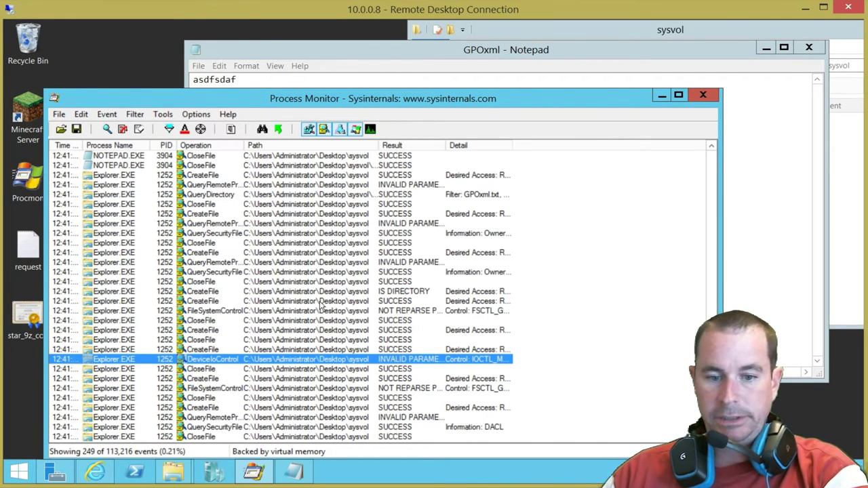
# Step: Open the shared sysvol folder on 10.0.0.8 over the network from the local computer and position its window beside Process Monitor
pyautogui.click(526, 50)
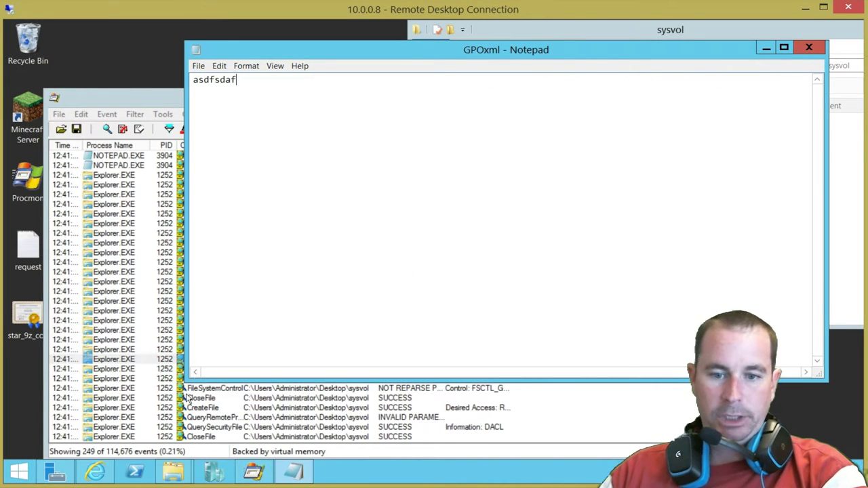
pyautogui.press('super+r')
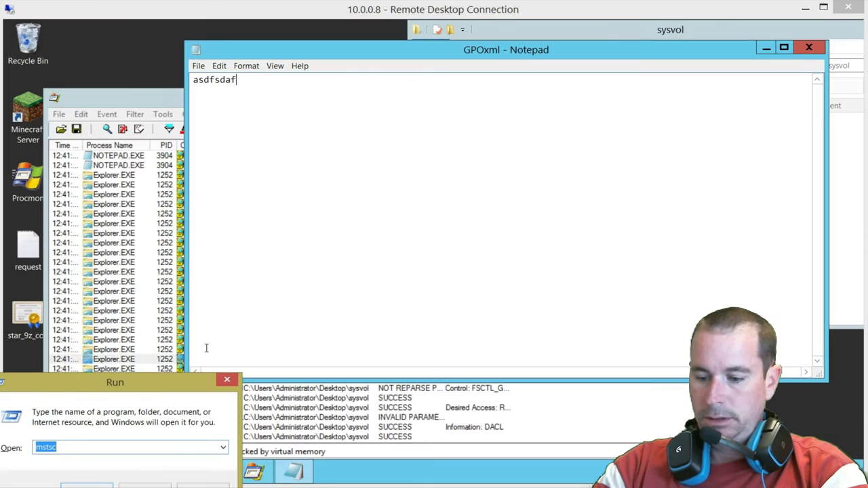
pyautogui.write('\\\\10')
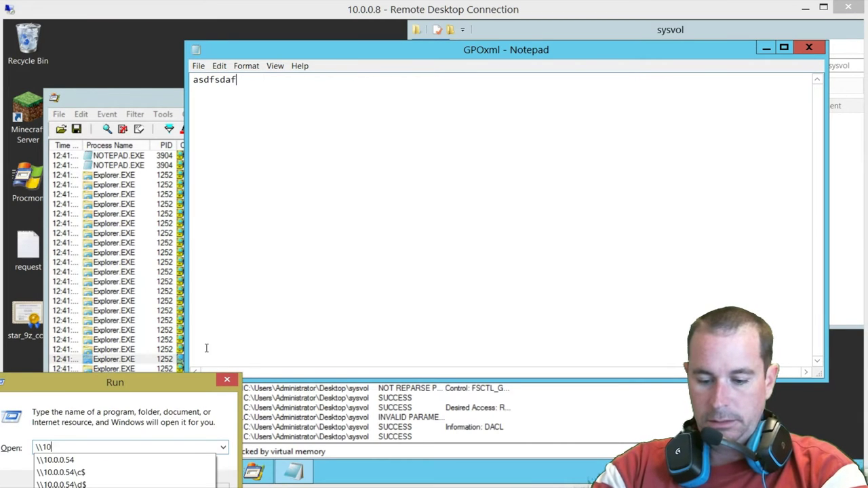
pyautogui.write('.0.0.54')
pyautogui.press('Return')
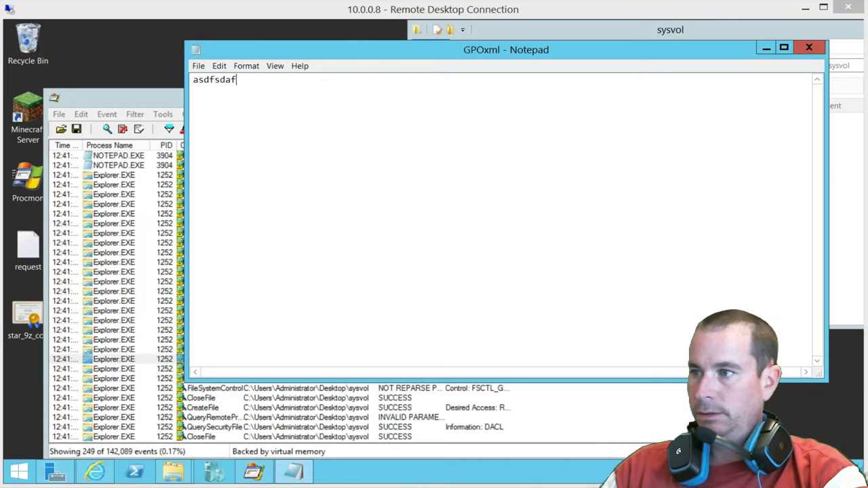
pyautogui.moveTo(517, 106); pyautogui.dragTo(589, 103)
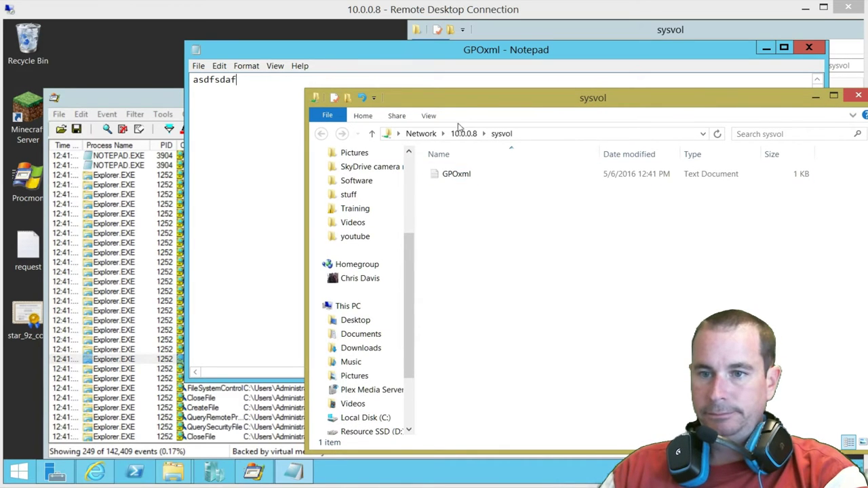
pyautogui.moveTo(463, 104); pyautogui.dragTo(479, 157)
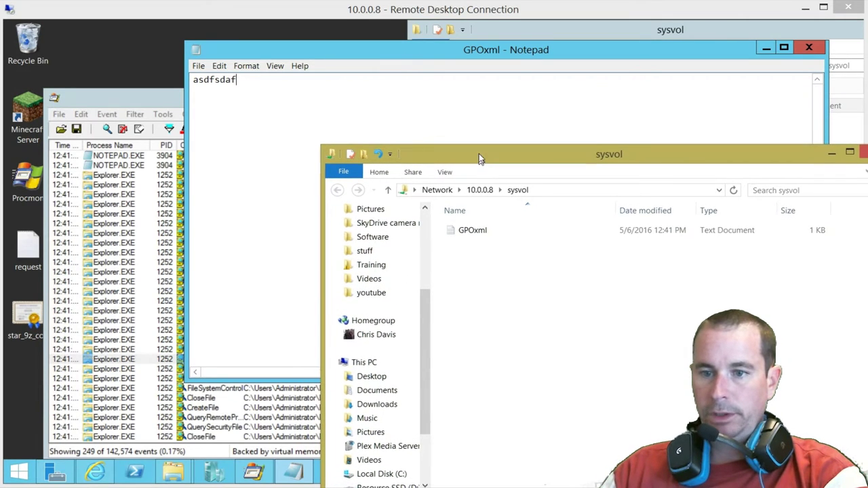
# Step: Open GPOxml from the network share in the local Notepad and check the latest captured events in Process Monitor
pyautogui.doubleClick(473, 227)
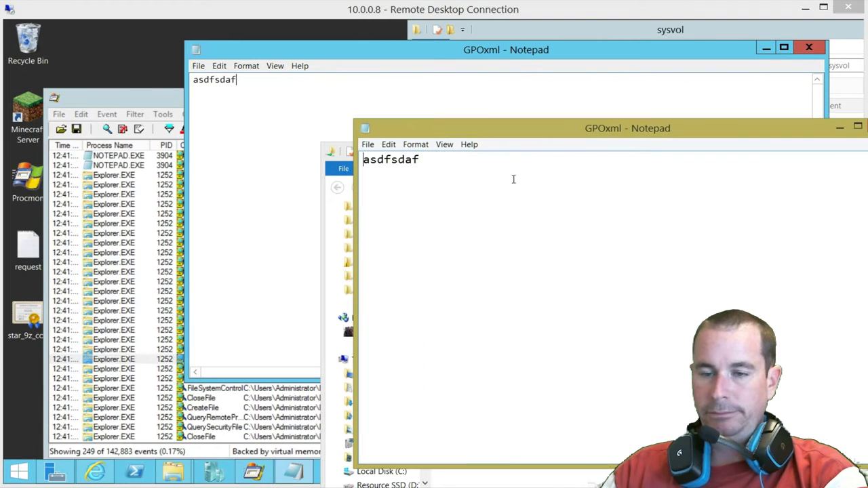
pyautogui.hotkey('alt', 'Tab')
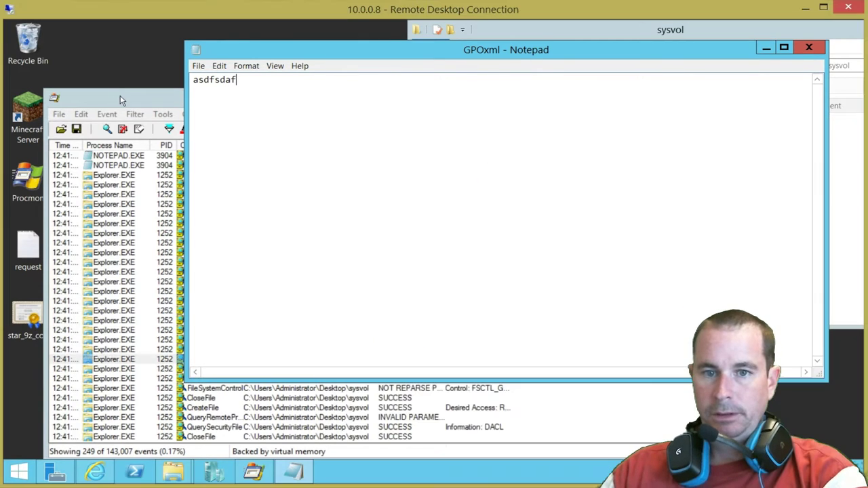
pyautogui.click(191, 398)
pyautogui.click(183, 437)
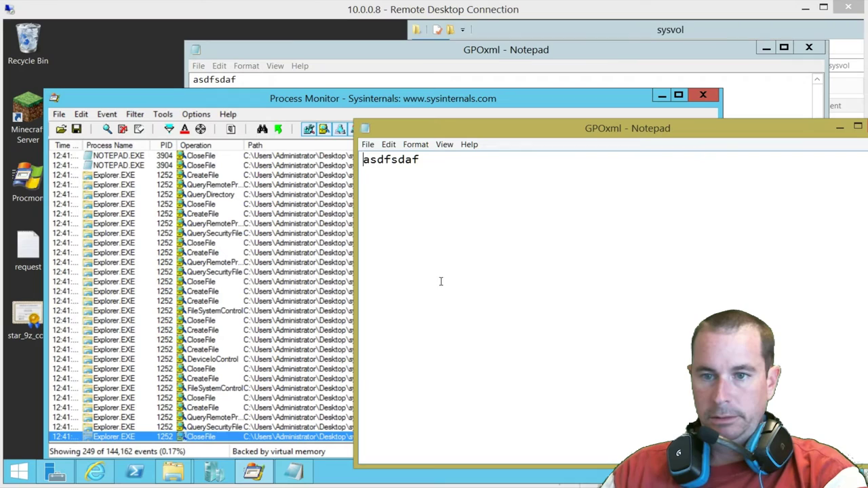
# Step: Save GPOxml from the network share, and add a second line reading "adding stuff" below the existing text
pyautogui.click(483, 228)
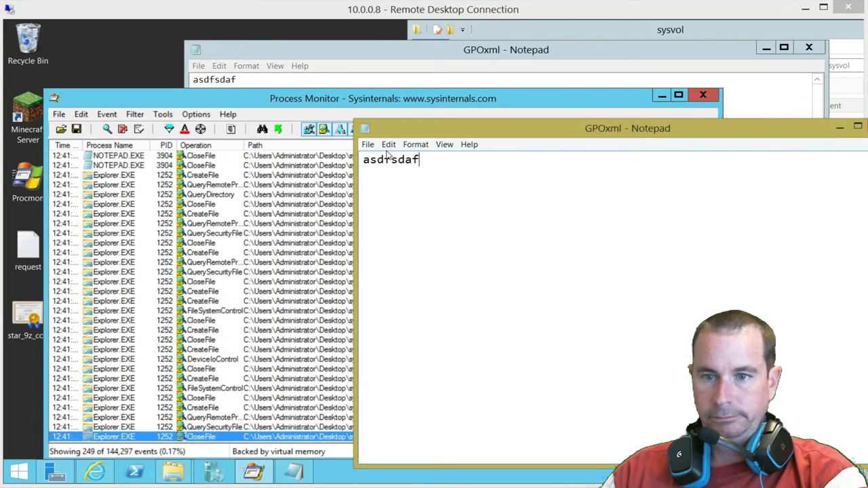
pyautogui.click(367, 144)
pyautogui.click(396, 185)
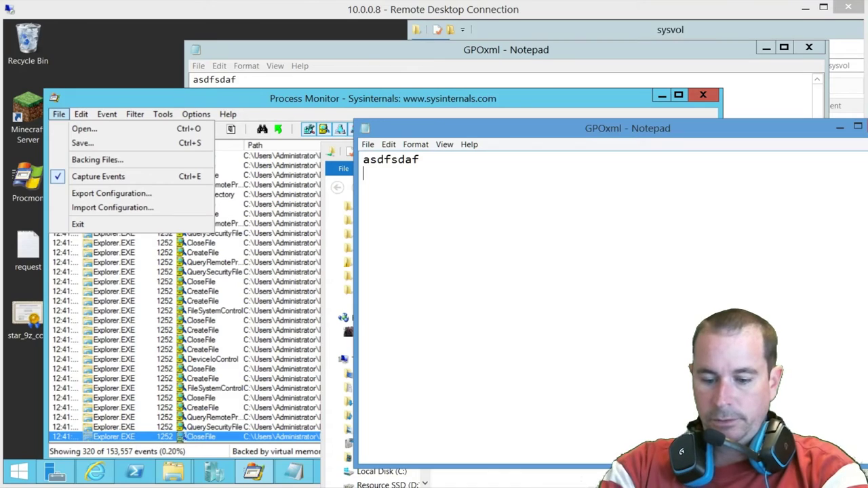
pyautogui.write('add')
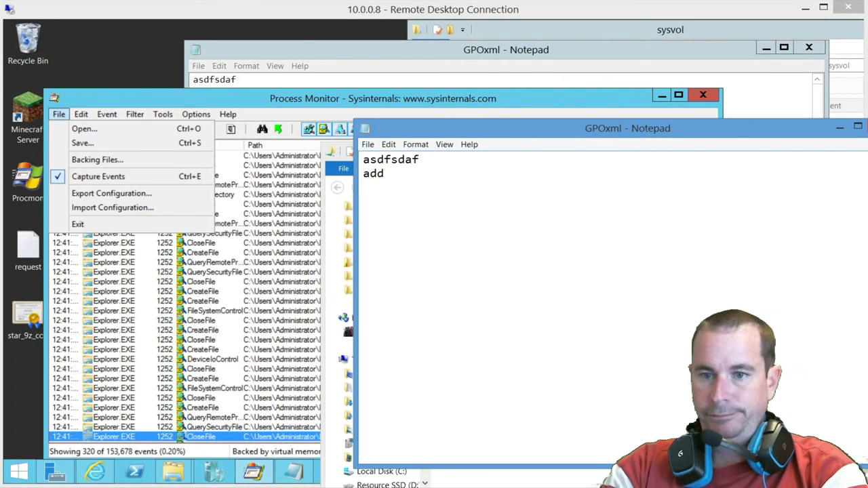
pyautogui.write('ing stuff')
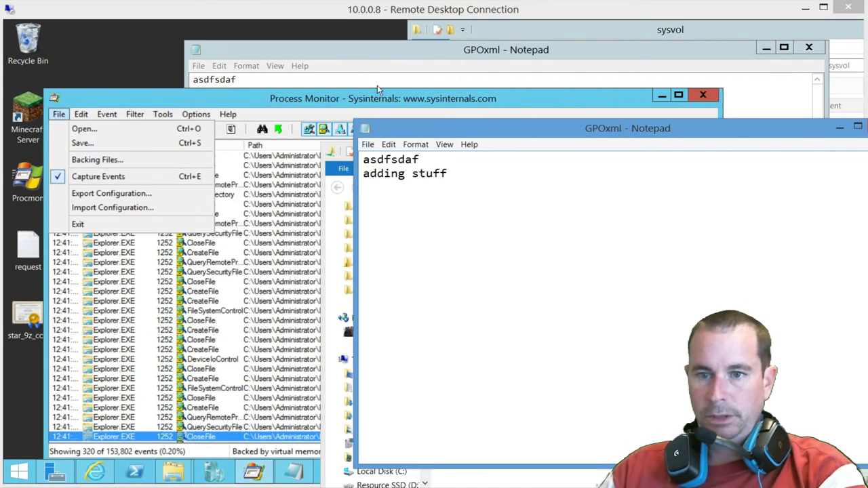
# Step: Save the edited GPOxml file from the local Notepad to the network share and return to Process Monitor
pyautogui.click(368, 145)
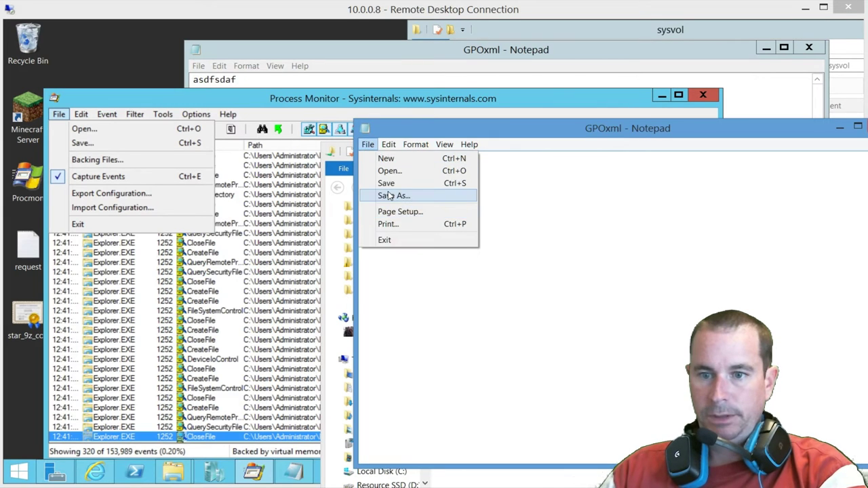
pyautogui.click(386, 183)
pyautogui.click(208, 438)
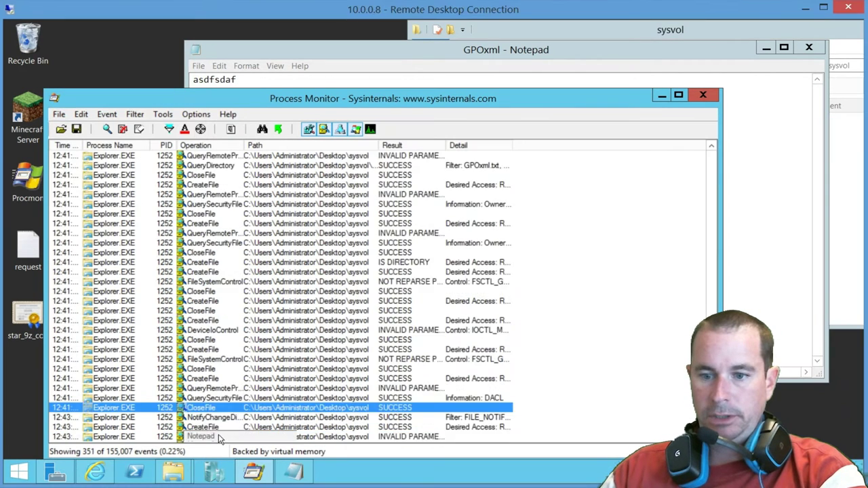
# Step: Examine the latest captured events for the sysvol folder after the network save, through to the end of the list
pyautogui.scroll(-4, 219, 438)
pyautogui.press('Down')
pyautogui.press('Down')
pyautogui.press('Down')
pyautogui.press('Down')
pyautogui.press('Down')
pyautogui.press('Down')
pyautogui.press('Down')
pyautogui.press('Down')
pyautogui.press('Down')
pyautogui.press('Down')
pyautogui.press('Down')
pyautogui.press('Down')
pyautogui.press('Down')
pyautogui.press('Down')
pyautogui.press('Down')
pyautogui.press('Down')
pyautogui.press('Down')
pyautogui.press('Down')
pyautogui.press('Down')
pyautogui.press('Down')
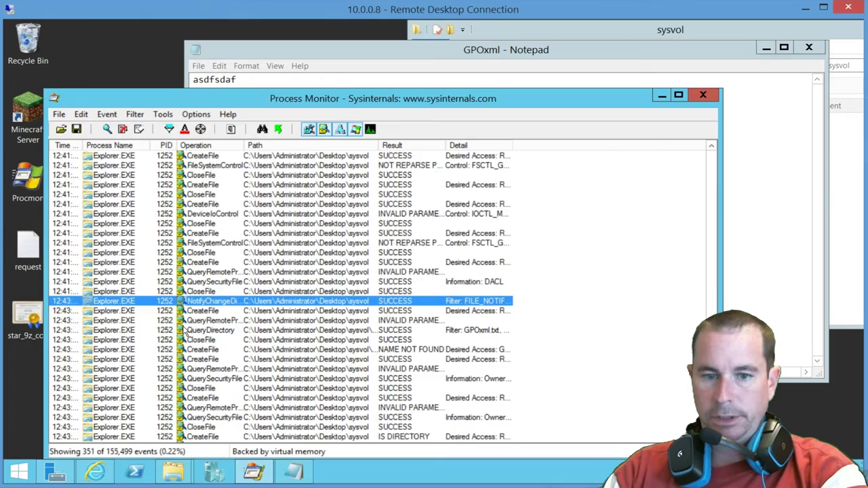
pyautogui.press('Down')
pyautogui.press('Down')
pyautogui.press('Down')
pyautogui.press('Down')
pyautogui.press('Down')
pyautogui.press('Down')
pyautogui.press('Down')
pyautogui.press('Down')
pyautogui.press('Down')
pyautogui.press('Down')
pyautogui.press('Down')
pyautogui.press('Down')
pyautogui.press('Down')
pyautogui.press('Down')
pyautogui.press('Down')
pyautogui.press('Down')
pyautogui.press('Down')
pyautogui.press('Down')
pyautogui.press('Down')
pyautogui.press('Down')
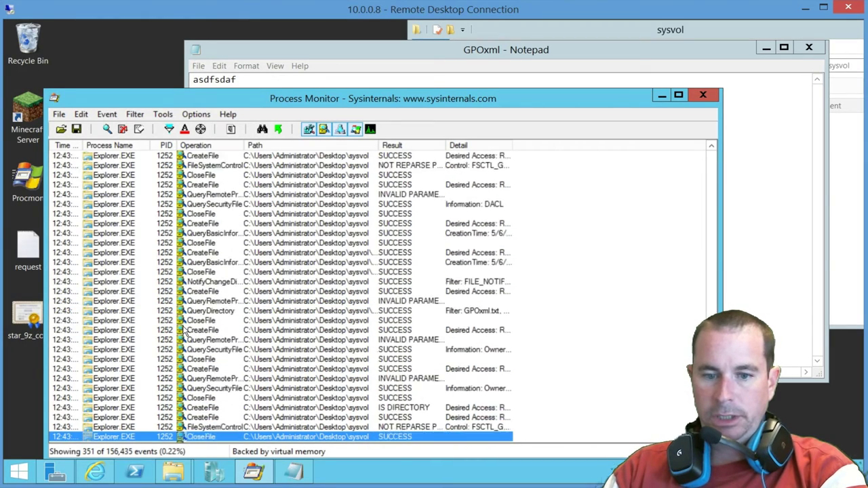
pyautogui.press('Down')
pyautogui.press('Down')
pyautogui.press('Down')
pyautogui.press('Down')
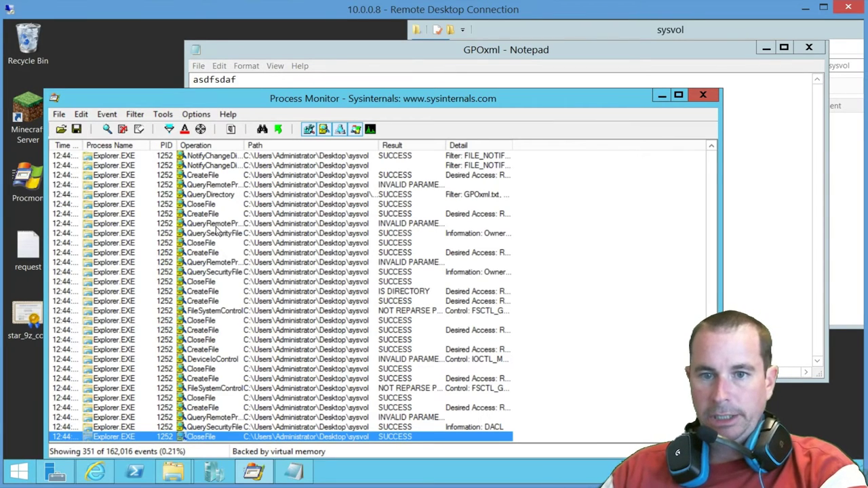
pyautogui.rightClick(18, 473)
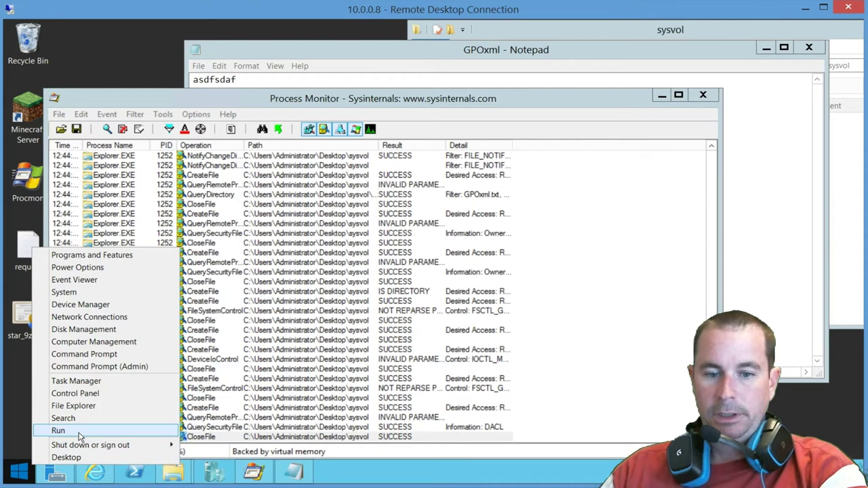
pyautogui.click(58, 431)
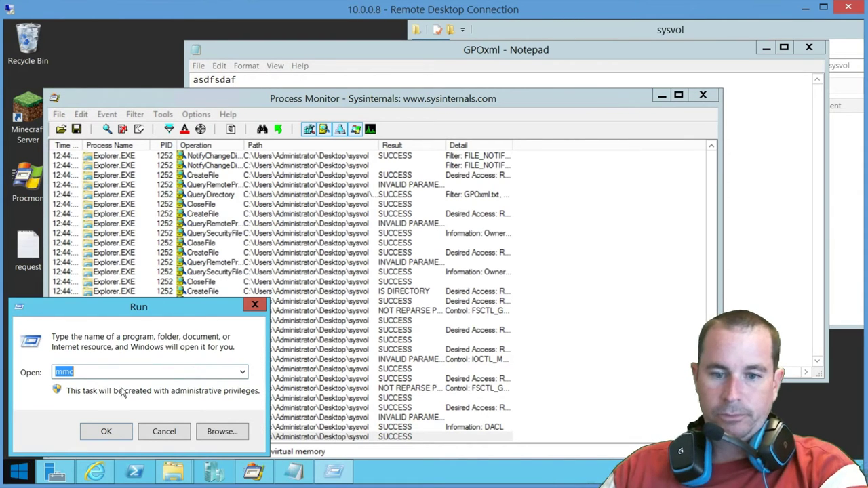
pyautogui.click(252, 308)
# Step: Open an administrator Command Prompt on the remote server and change to the \Users directory
pyautogui.rightClick(21, 478)
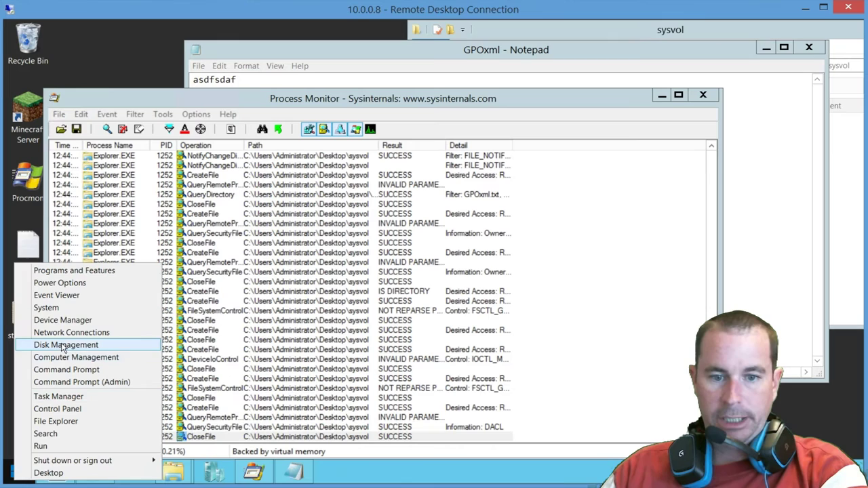
pyautogui.click(85, 382)
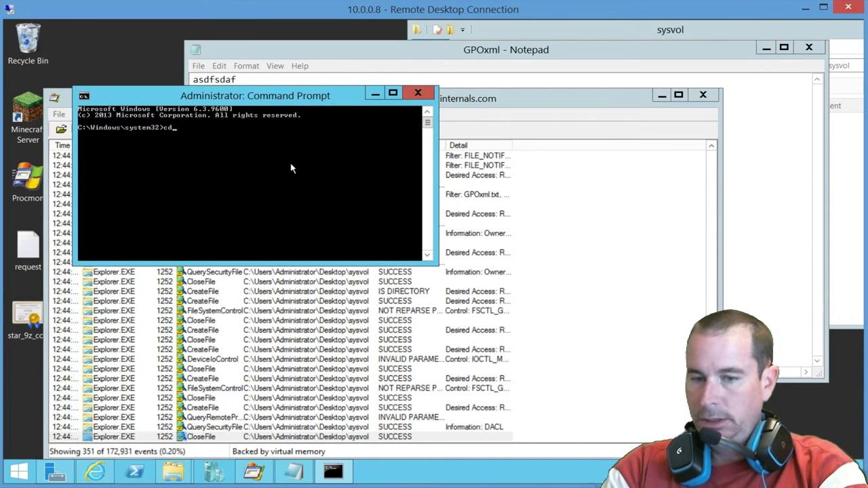
pyautogui.press('Return')
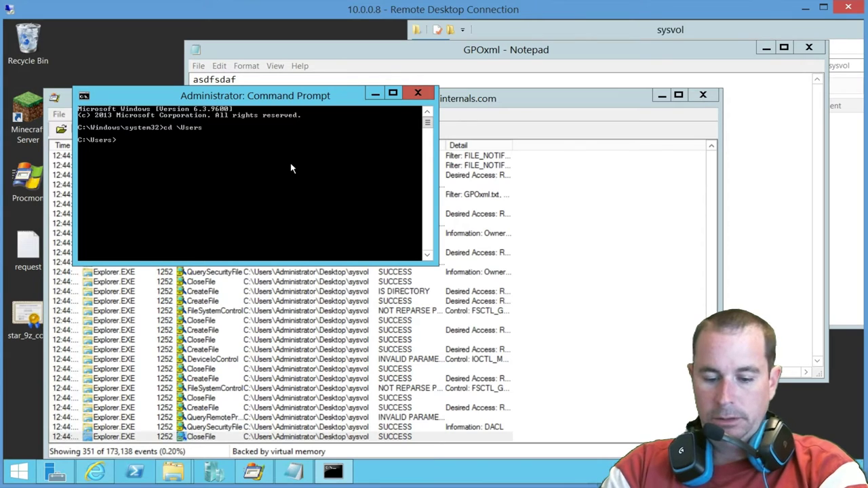
# Step: Change the Command Prompt directory to Administrator\Desktop\sysvol
pyautogui.write('cd a')
pyautogui.press('Tab')
pyautogui.write('\\')
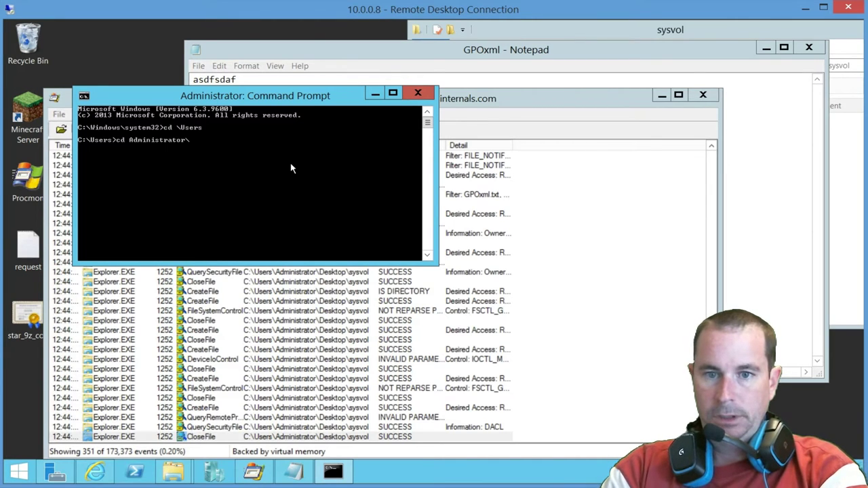
pyautogui.write('Desktop')
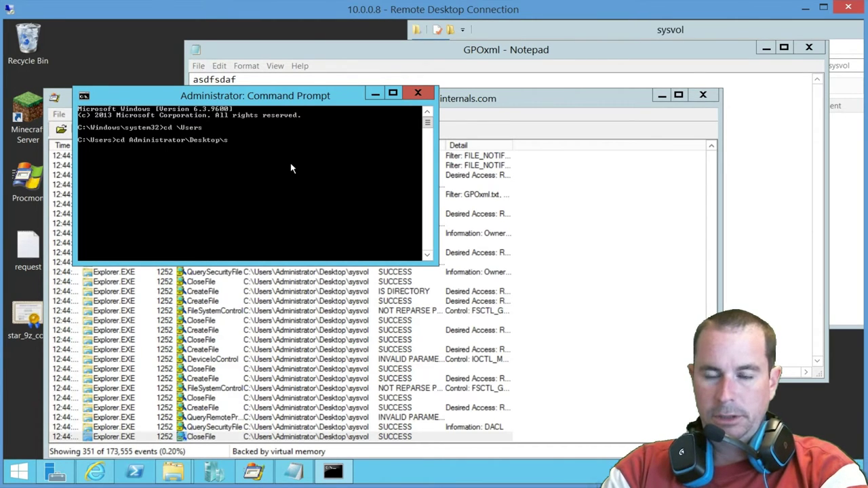
pyautogui.write('\\s')
pyautogui.press('Tab')
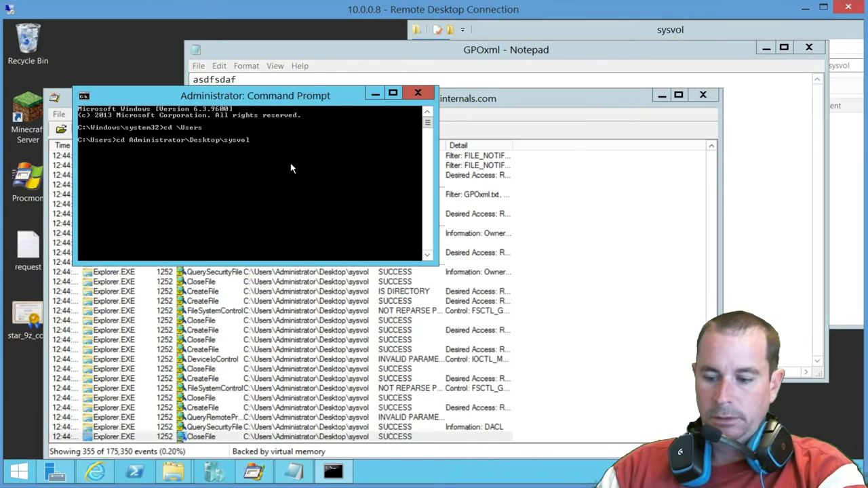
pyautogui.press('Return')
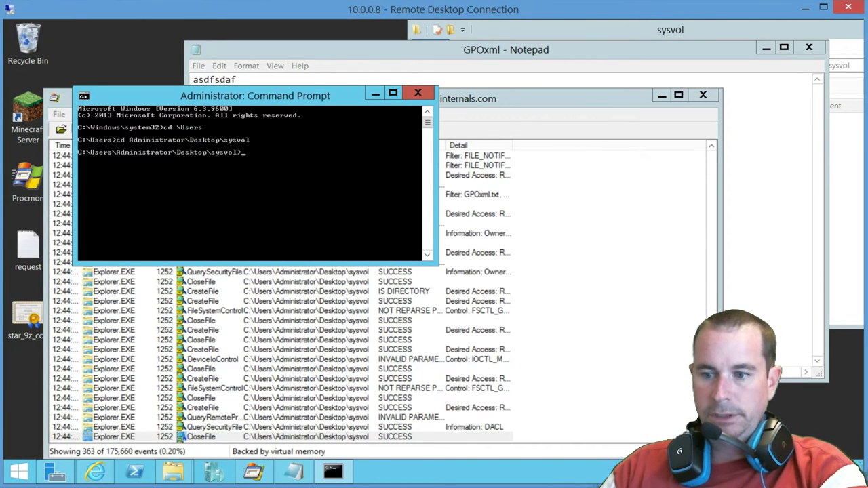
# Step: Check the captured cmd.exe events in Process Monitor and stagger its window with the Command Prompt window
pyautogui.hotkey('alt', 'Tab')
pyautogui.click(107, 339)
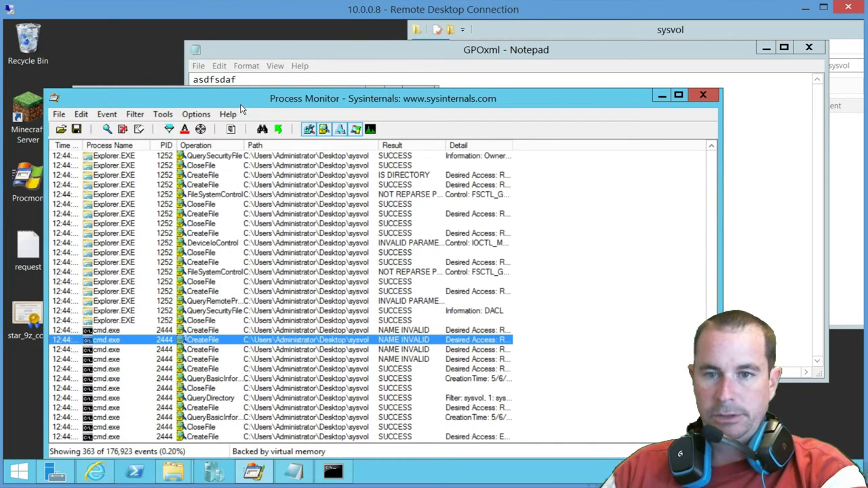
pyautogui.moveTo(241, 108); pyautogui.dragTo(287, 94)
pyautogui.click(90, 115)
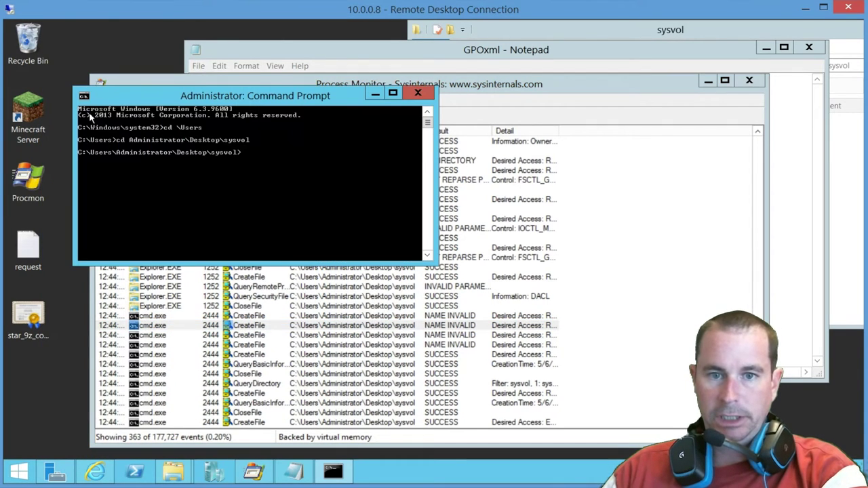
pyautogui.moveTo(175, 96); pyautogui.dragTo(147, 59)
pyautogui.click(486, 90)
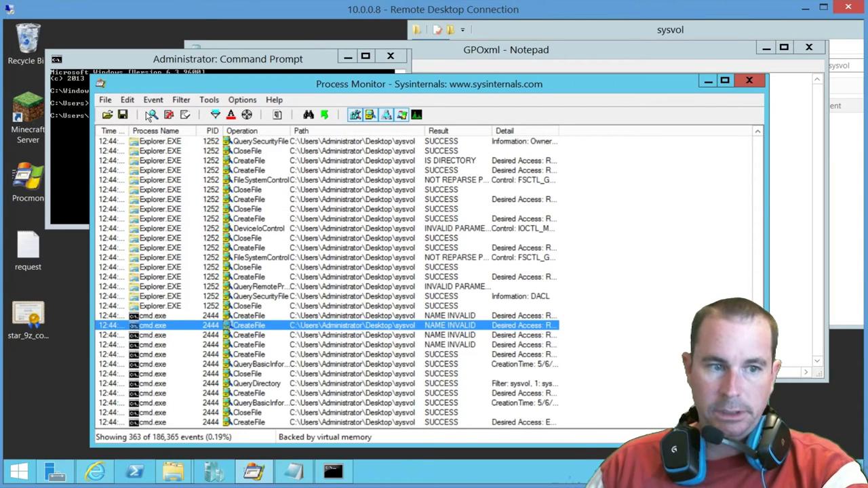
# Step: Review the filter conditions and limit the displayed events to the Explorer.EXE process
pyautogui.click(216, 116)
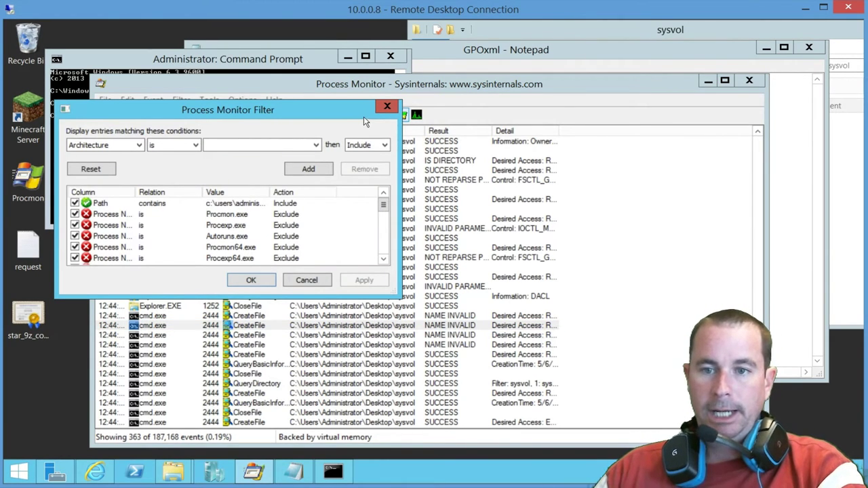
pyautogui.click(386, 107)
pyautogui.click(160, 306)
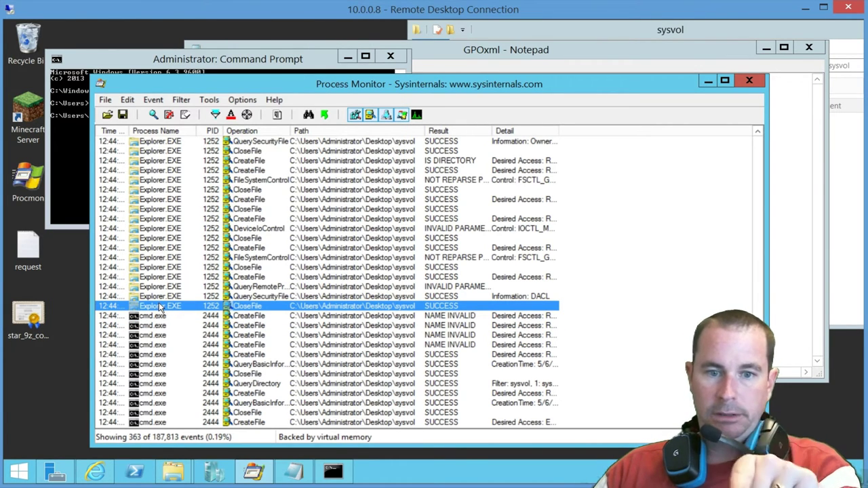
pyautogui.rightClick(159, 303)
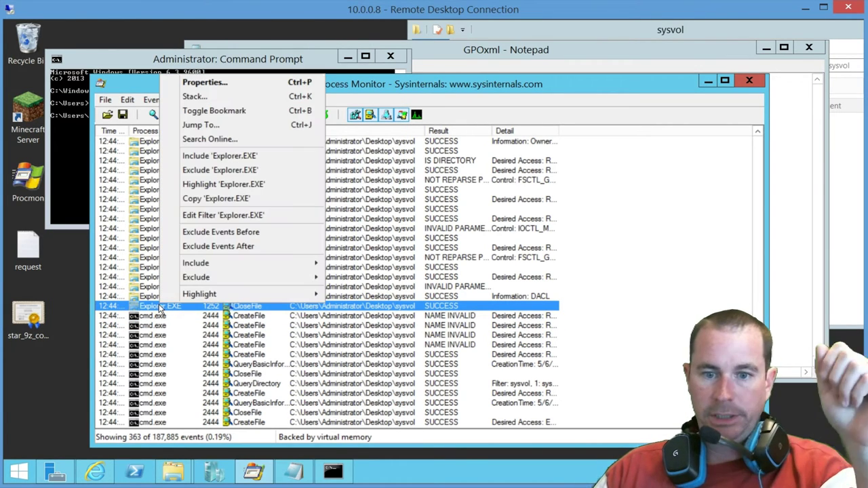
pyautogui.click(223, 158)
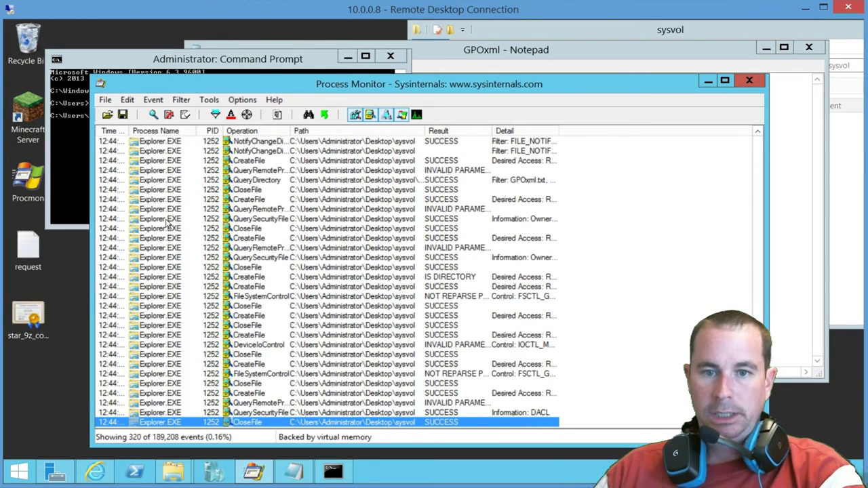
# Step: Remove the Explorer.EXE include condition from the Process Monitor filter
pyautogui.click(215, 114)
pyautogui.click(116, 205)
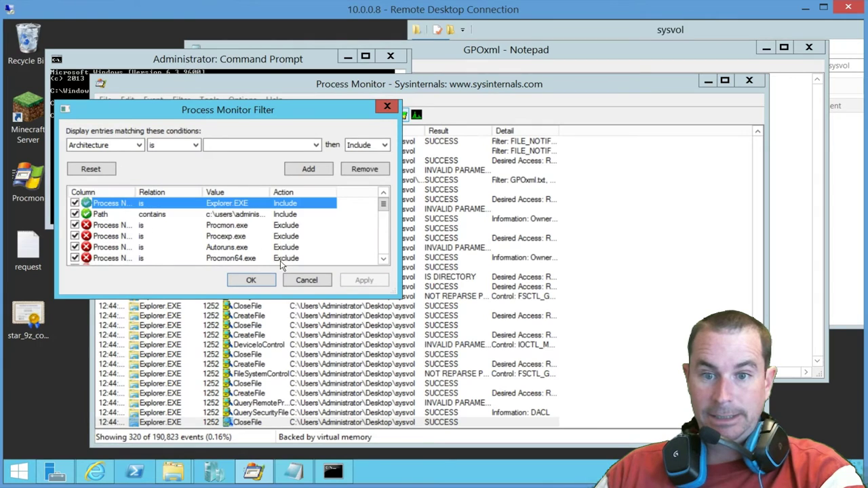
pyautogui.click(364, 169)
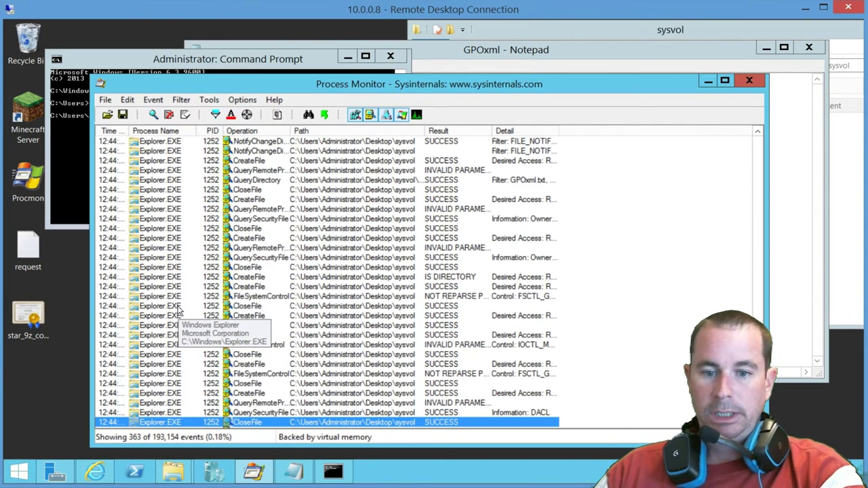
# Step: Exclude Explorer.EXE from the displayed events and look through the remaining Notepad and cmd.exe entries
pyautogui.scroll(-4, 178, 311)
pyautogui.rightClick(164, 288)
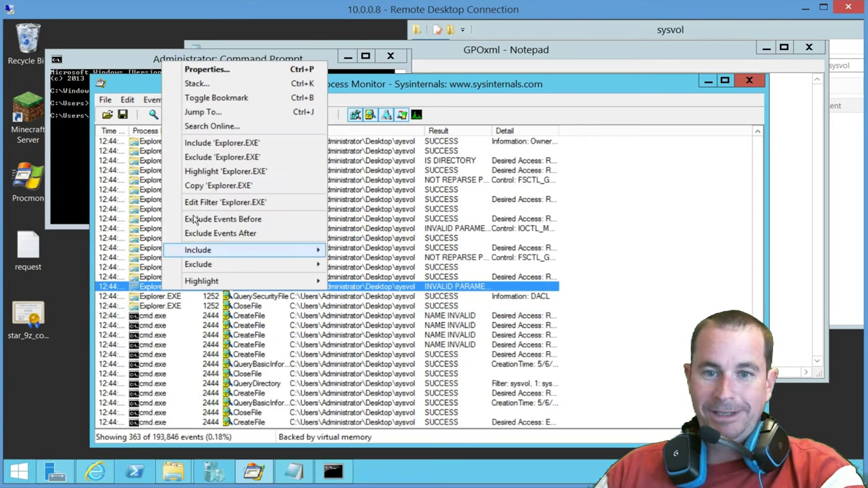
pyautogui.click(217, 157)
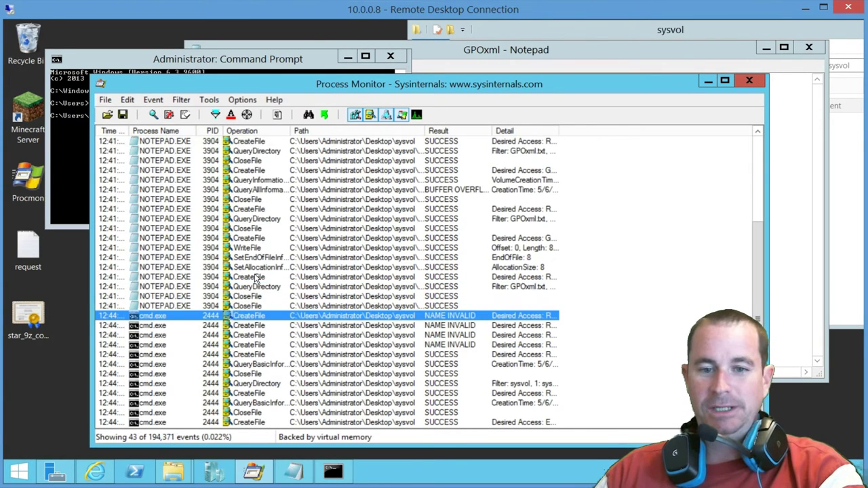
pyautogui.scroll(5, 255, 278)
pyautogui.scroll(-5, 254, 279)
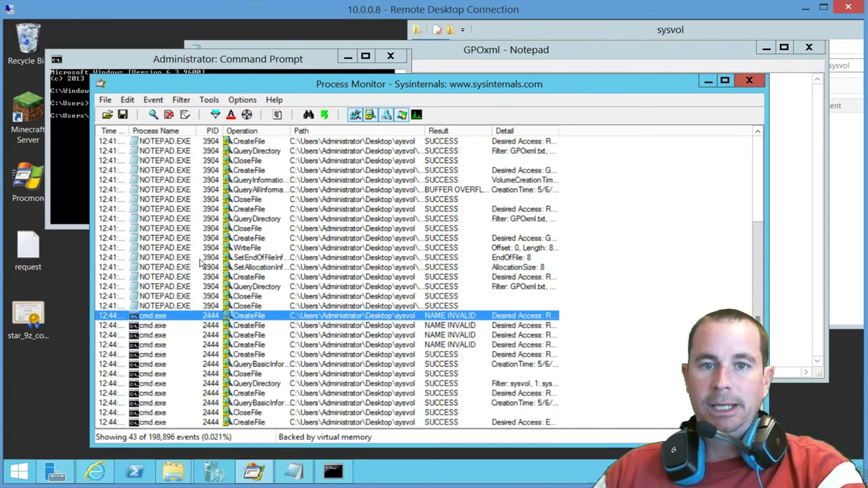
# Step: Export the Process Monitor configuration to the Desktop as sysvolcapture
pyautogui.click(105, 100)
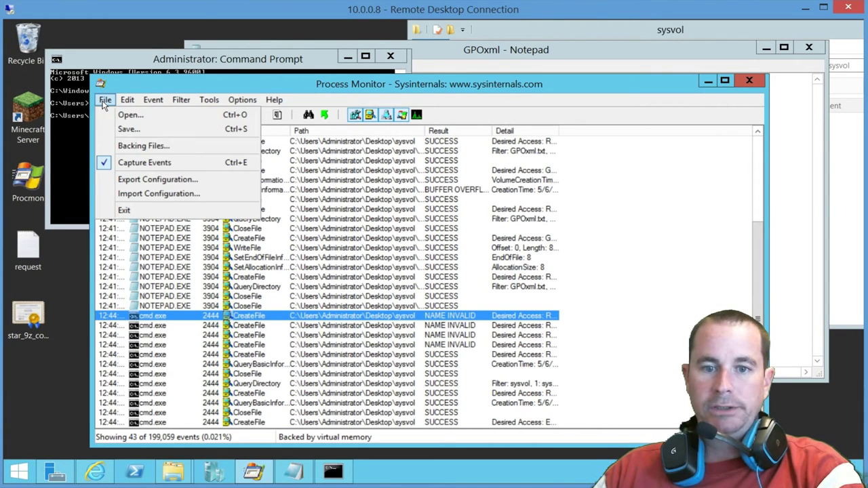
pyautogui.click(142, 180)
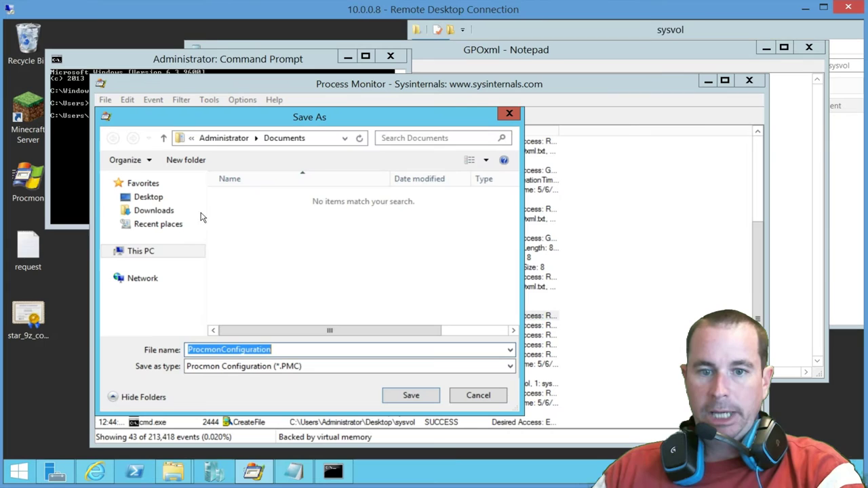
pyautogui.click(151, 196)
pyautogui.click(303, 350)
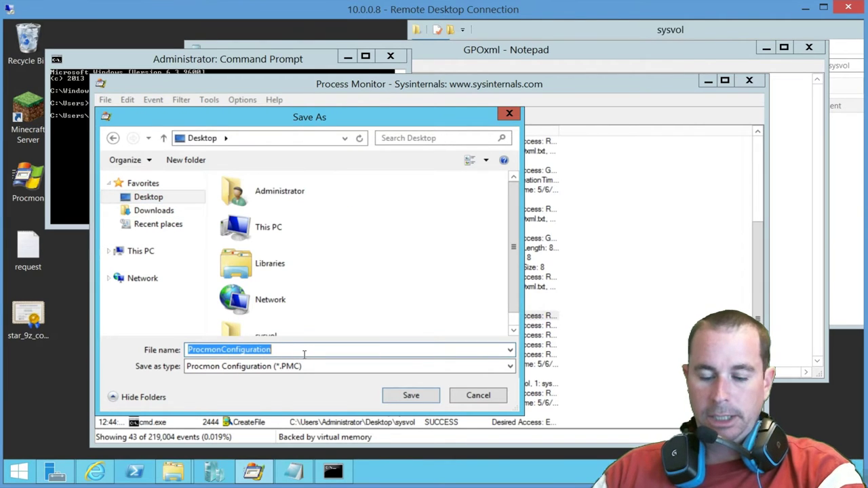
pyautogui.write('sys')
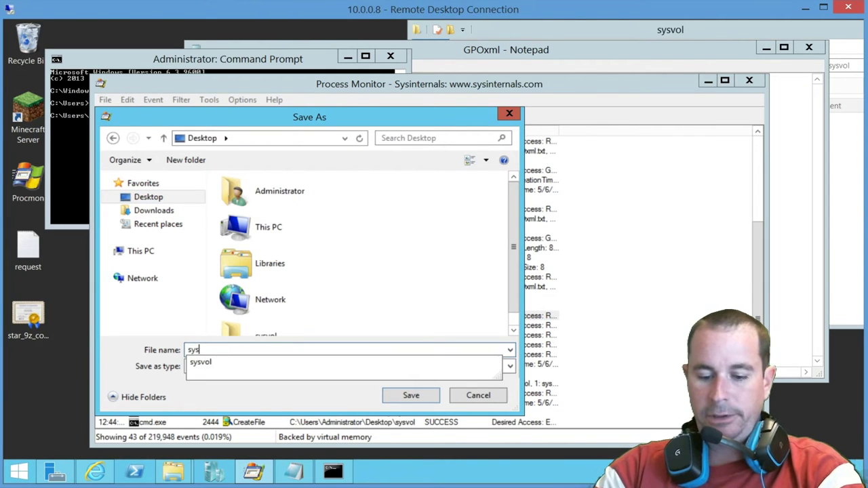
pyautogui.write('volcapture')
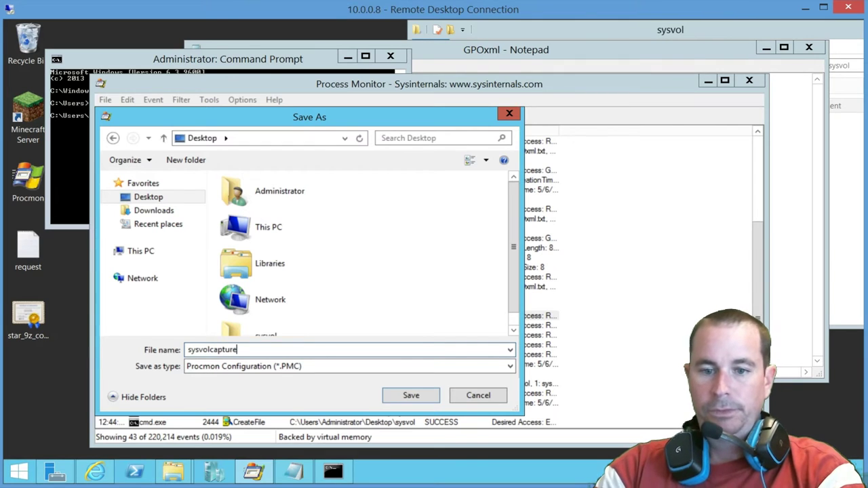
pyautogui.press('Return')
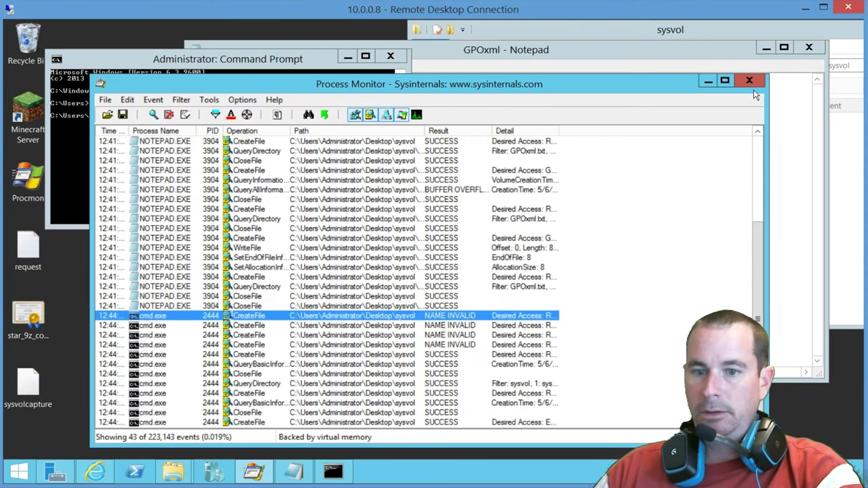
# Step: Close Process Monitor, switch the Command Prompt to the root of C:, and move its window clear of the Notepad text
pyautogui.click(749, 81)
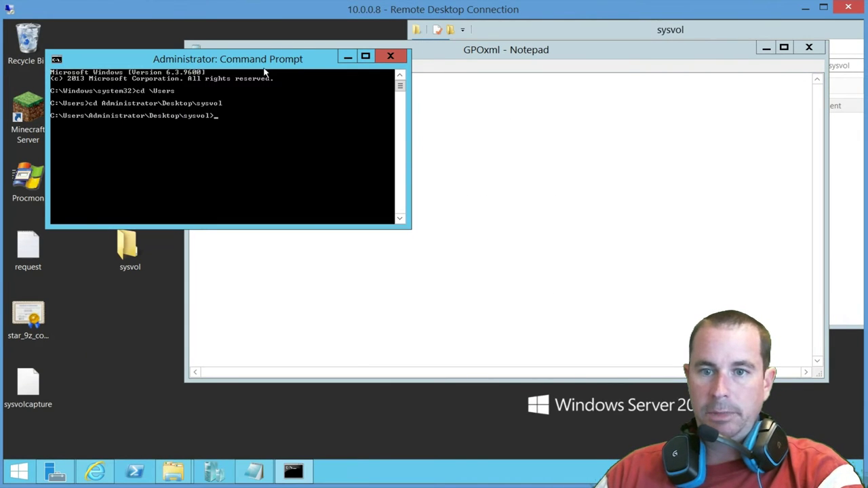
pyautogui.moveTo(265, 59); pyautogui.dragTo(322, 63)
pyautogui.write('cd\\')
pyautogui.press('Return')
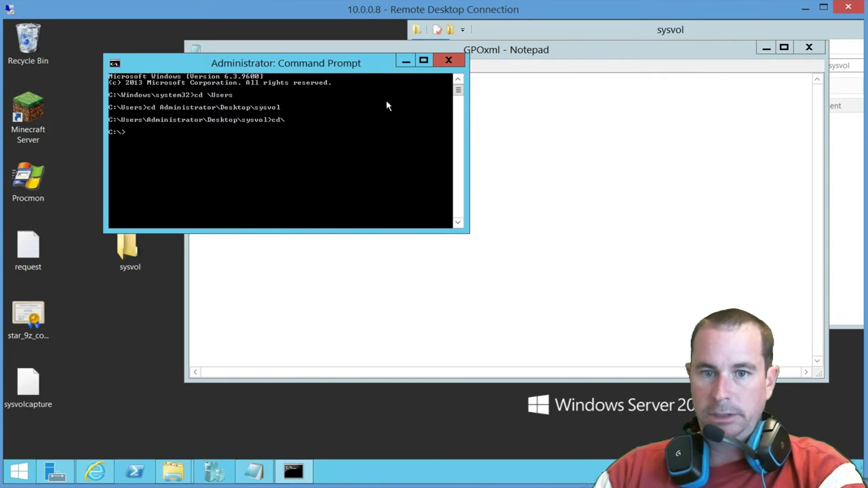
pyautogui.moveTo(350, 65); pyautogui.dragTo(357, 106)
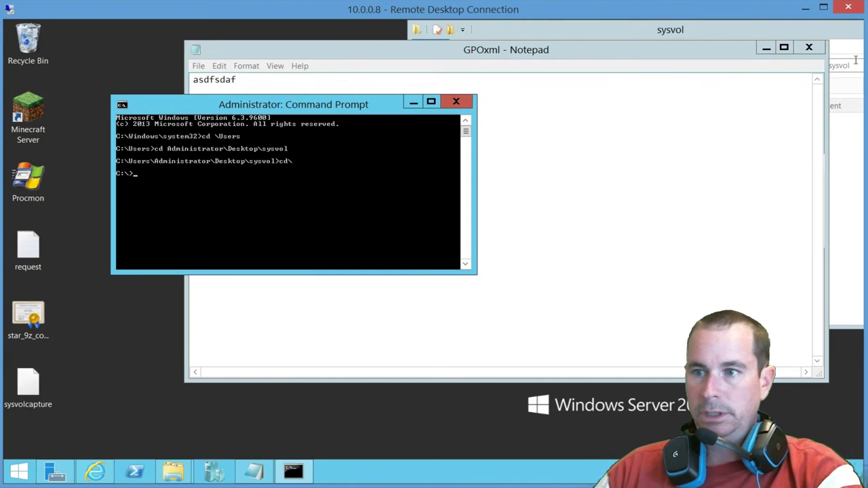
# Step: Close the GPOxml Notepad and sysvol folder windows, and reposition the Command Prompt window
pyautogui.click(809, 48)
pyautogui.moveTo(694, 31); pyautogui.dragTo(651, 51)
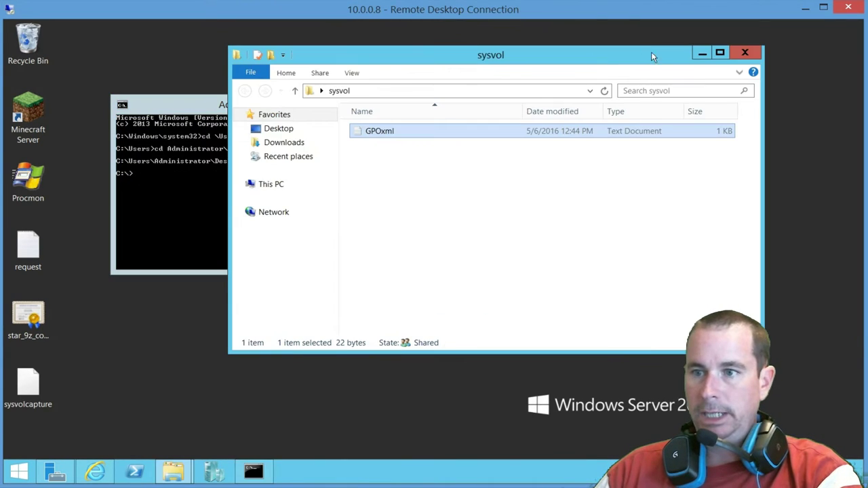
pyautogui.click(745, 52)
pyautogui.moveTo(316, 101); pyautogui.dragTo(300, 72)
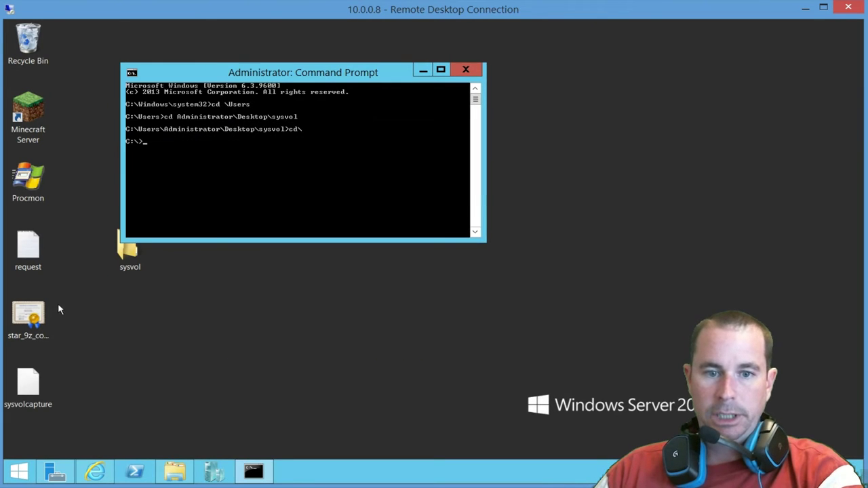
# Step: Relaunch Process Monitor, dismiss its startup filter dialog, and begin importing a configuration
pyautogui.doubleClick(27, 178)
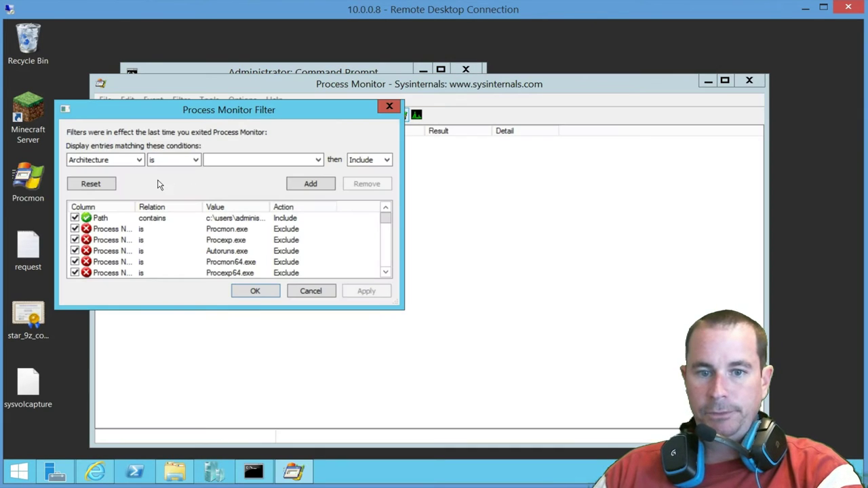
pyautogui.click(388, 109)
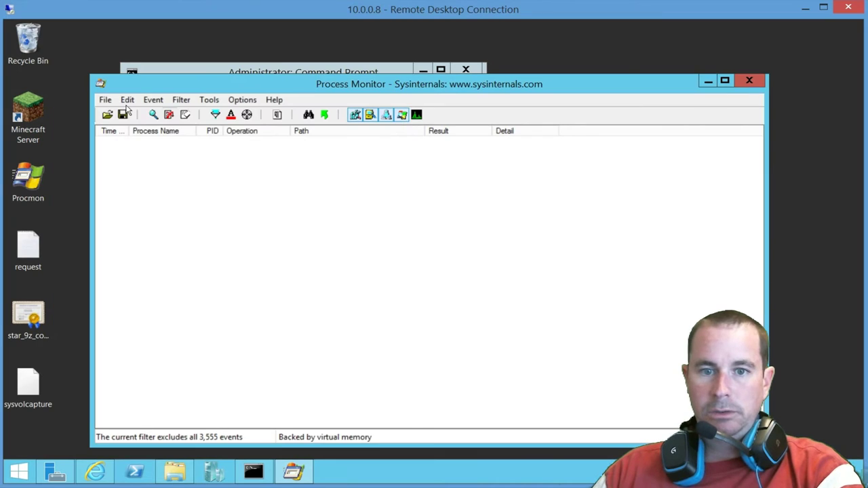
pyautogui.click(105, 100)
pyautogui.click(133, 195)
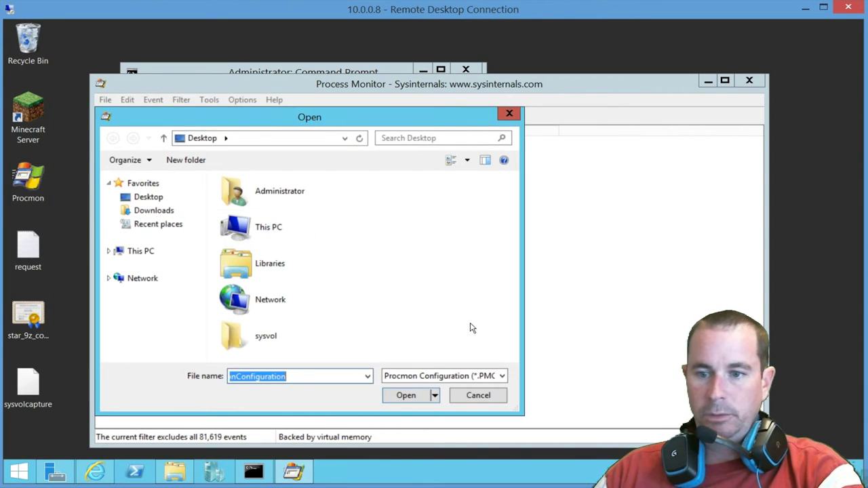
# Step: Look on the Desktop for the exported sysvolcapture file and check the file types accepted for import
pyautogui.click(139, 198)
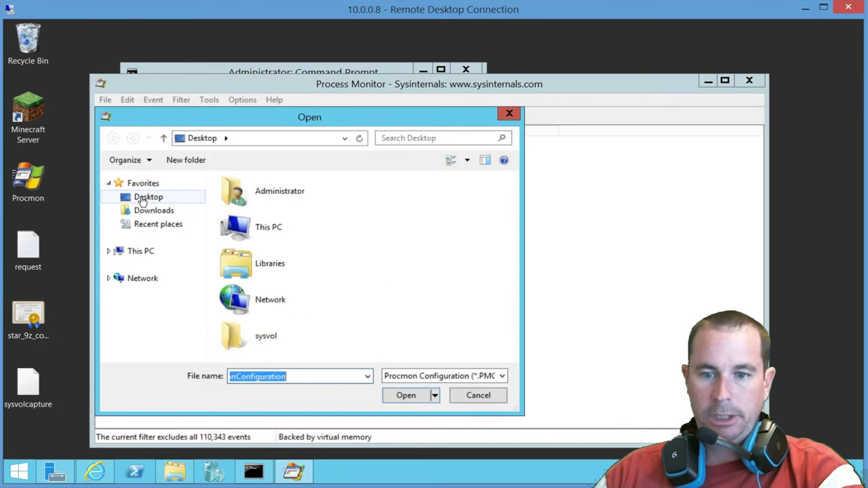
pyautogui.click(352, 315)
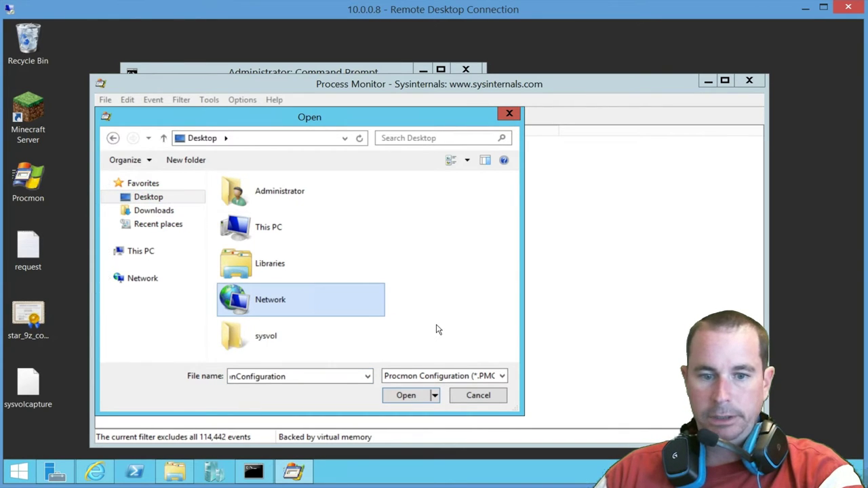
pyautogui.click(488, 381)
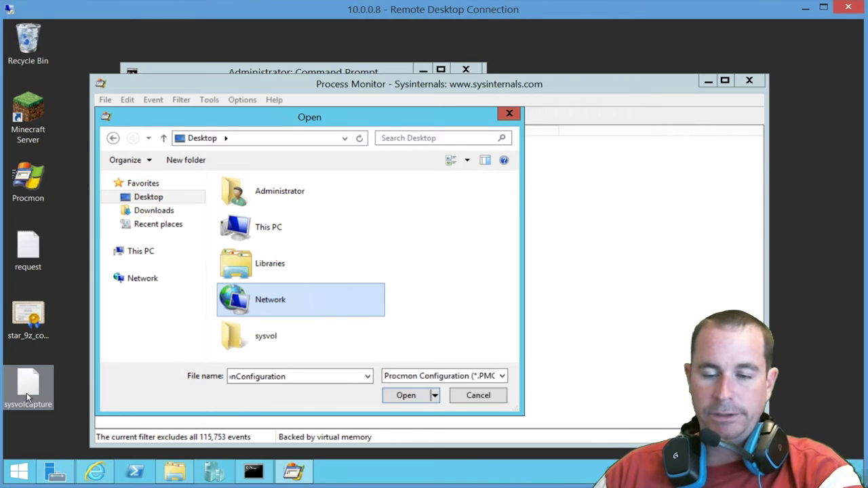
pyautogui.click(437, 377)
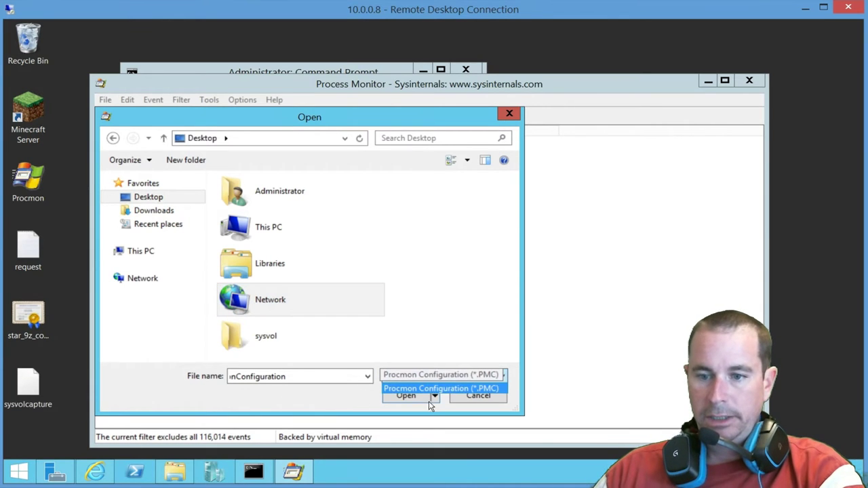
pyautogui.click(437, 375)
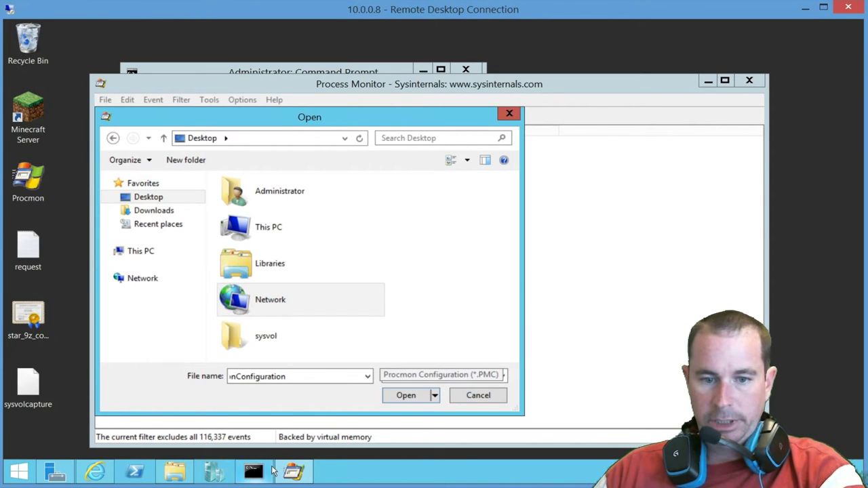
# Step: Switch to the Command Prompt and change the directory to Users\Administrator\Desktop
pyautogui.click(270, 471)
pyautogui.write('c')
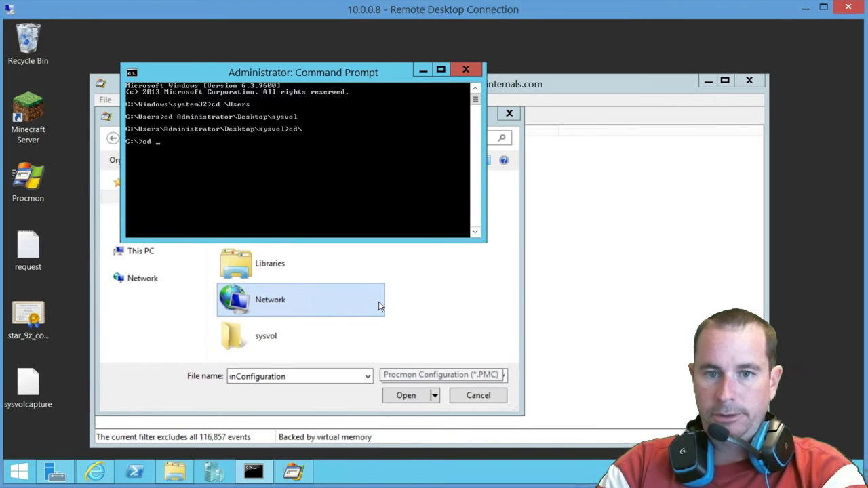
pyautogui.write('d use')
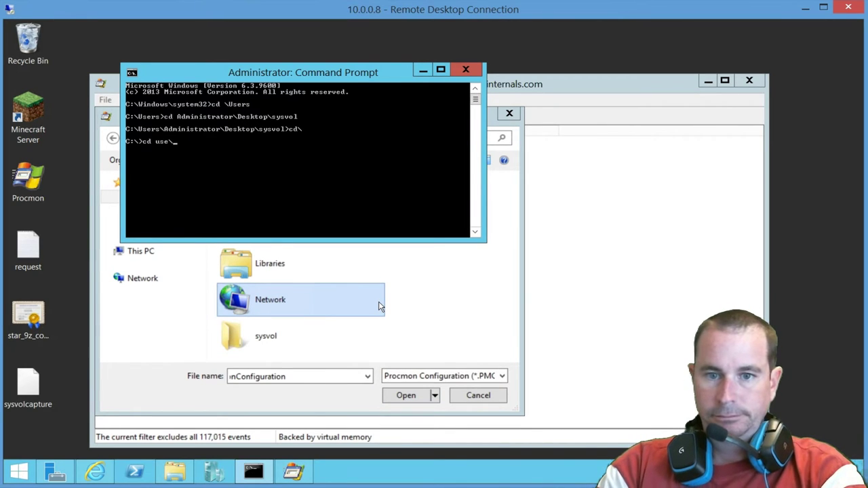
pyautogui.press('Tab')
pyautogui.write('\\adm')
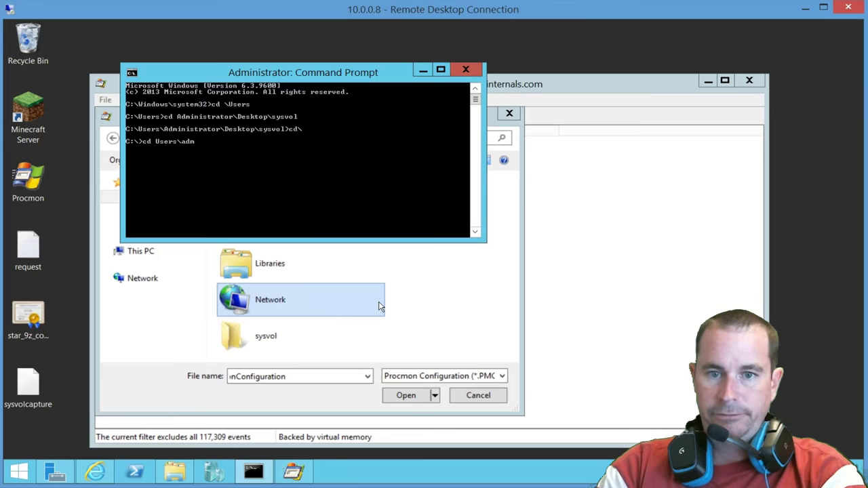
pyautogui.press('Tab')
pyautogui.write('\\')
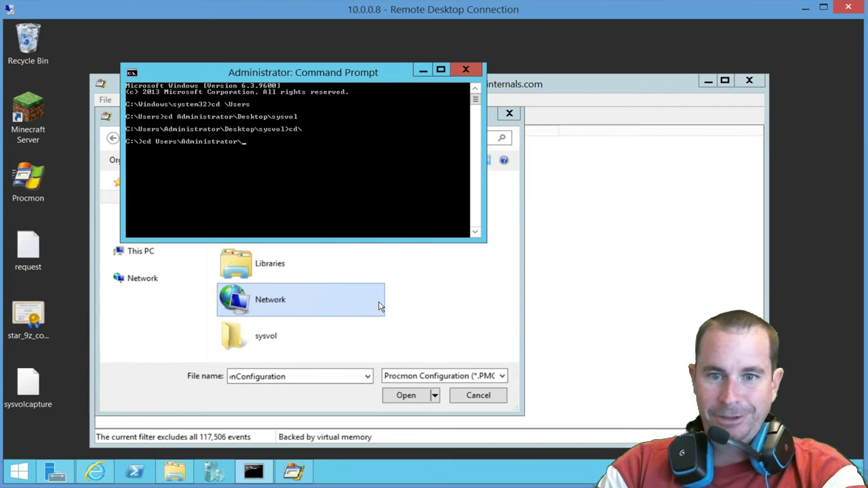
pyautogui.write('de')
pyautogui.press('Tab')
pyautogui.press('Return')
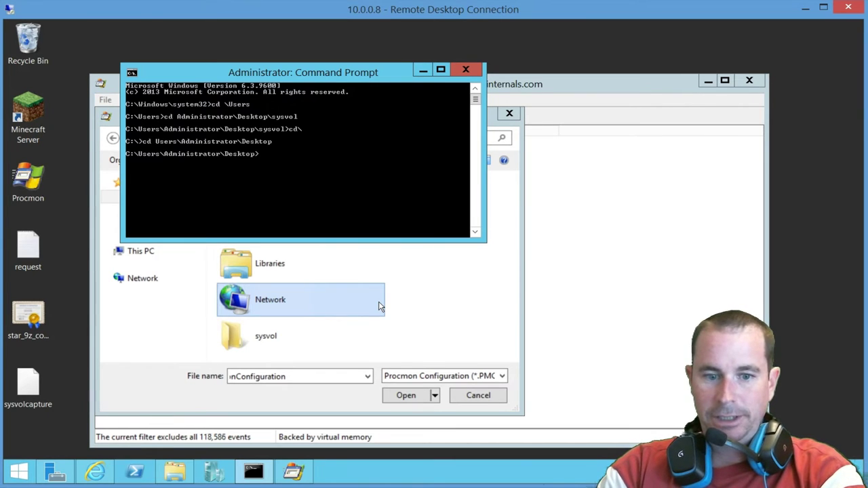
# Step: Rename the sysvolcapture file to sysvolcapture.pmc with the ren command, and select the renamed file on the Desktop
pyautogui.write('ren sys')
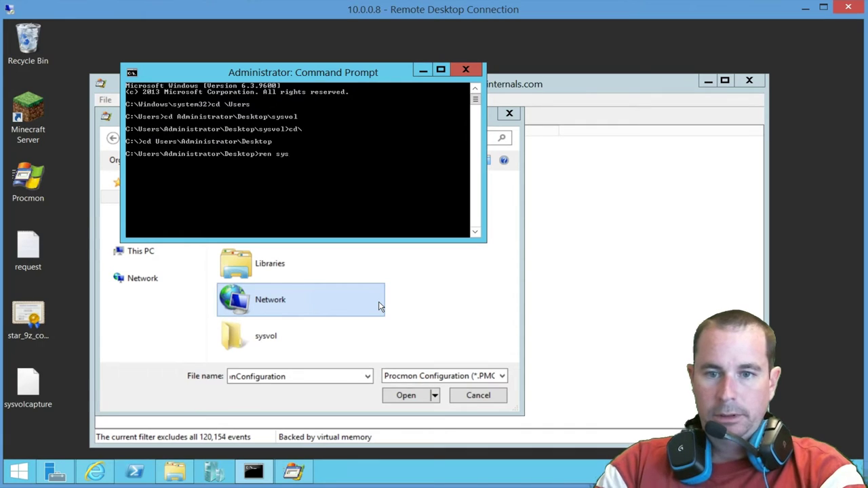
pyautogui.write('vol')
pyautogui.press('Tab')
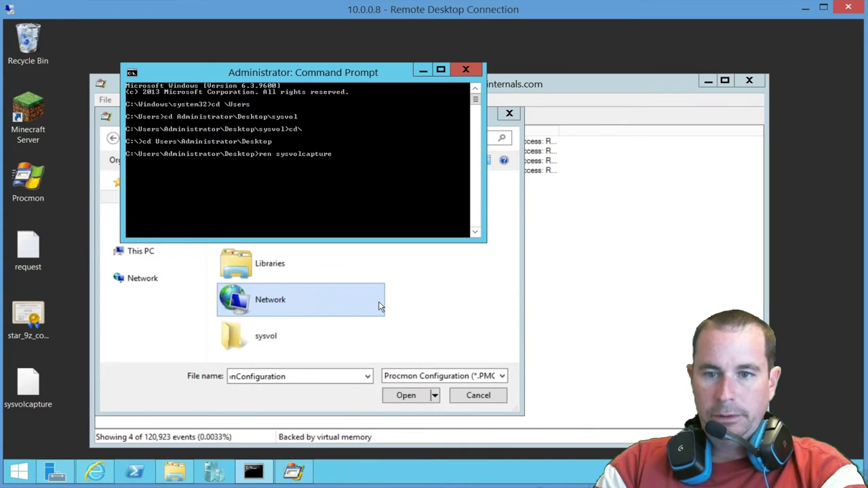
pyautogui.write('sysvol.')
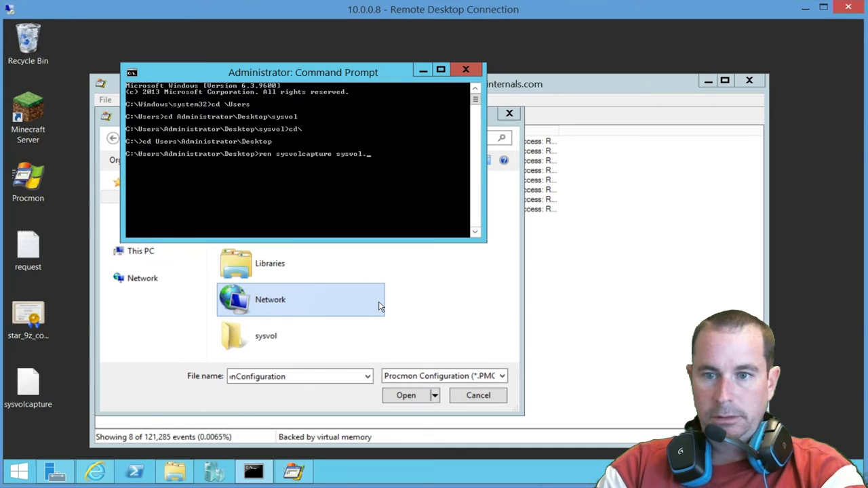
pyautogui.press('Tab')
pyautogui.write('.')
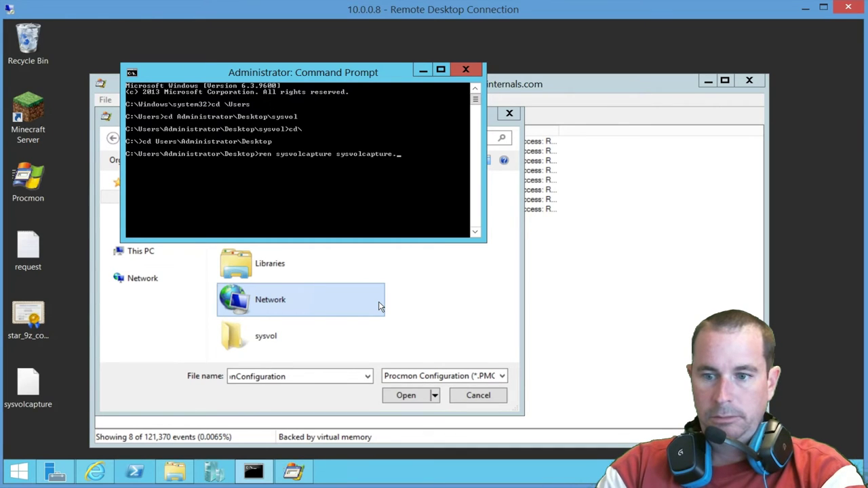
pyautogui.write('pm')
pyautogui.write('c')
pyautogui.press('Return')
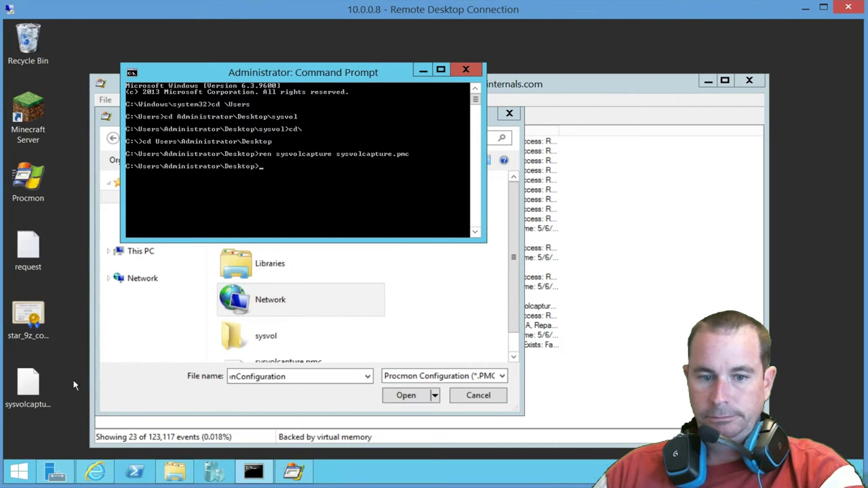
pyautogui.click(42, 403)
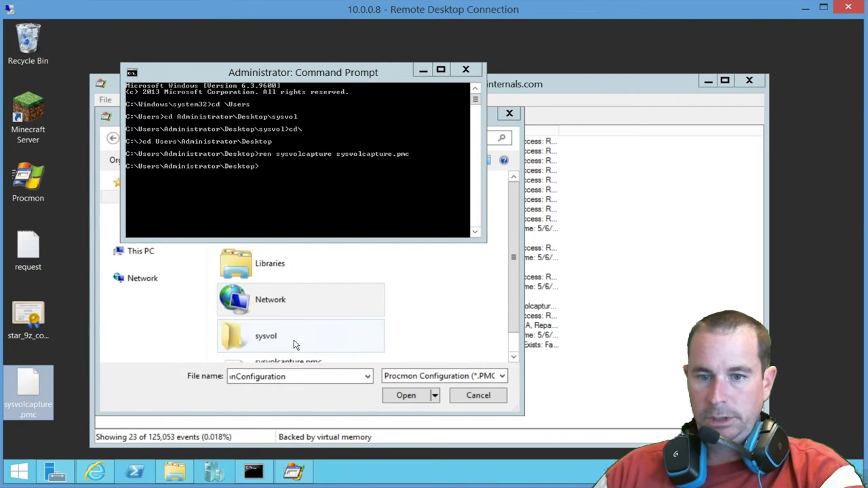
# Step: Minimize the Command Prompt, import sysvolcapture.pmc from the Desktop into Process Monitor, and close Process Monitor
pyautogui.click(423, 70)
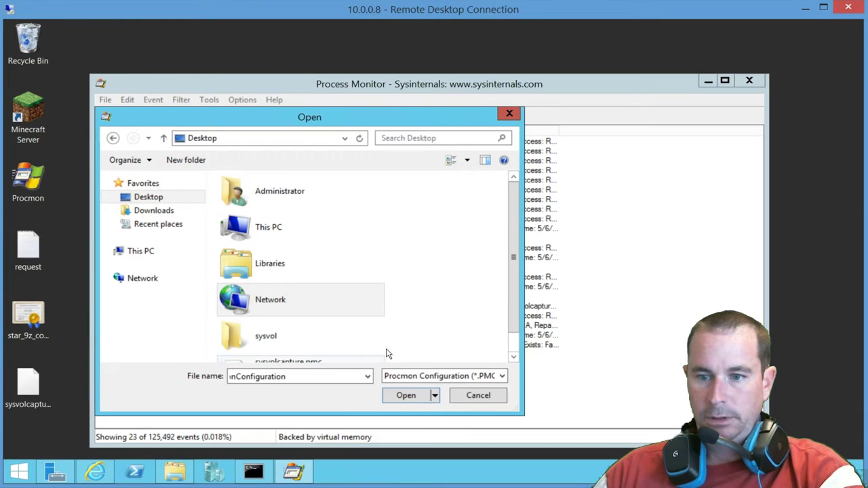
pyautogui.click(512, 343)
pyautogui.doubleClick(275, 350)
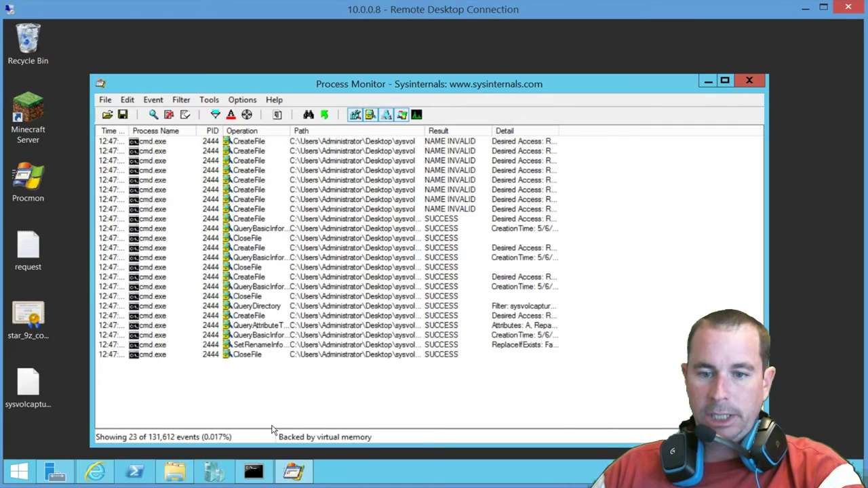
pyautogui.click(750, 82)
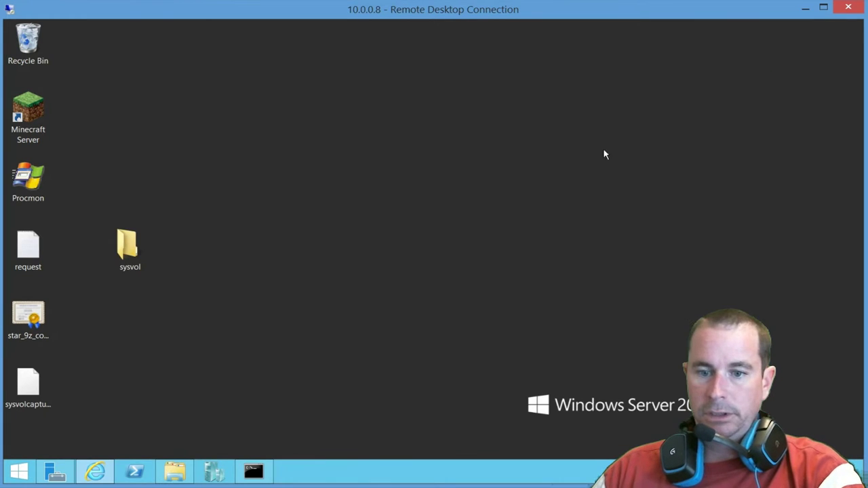
# Step: Download psexec.exe from live.sysinternals.com to the Desktop and return to the Command Prompt
pyautogui.click(95, 472)
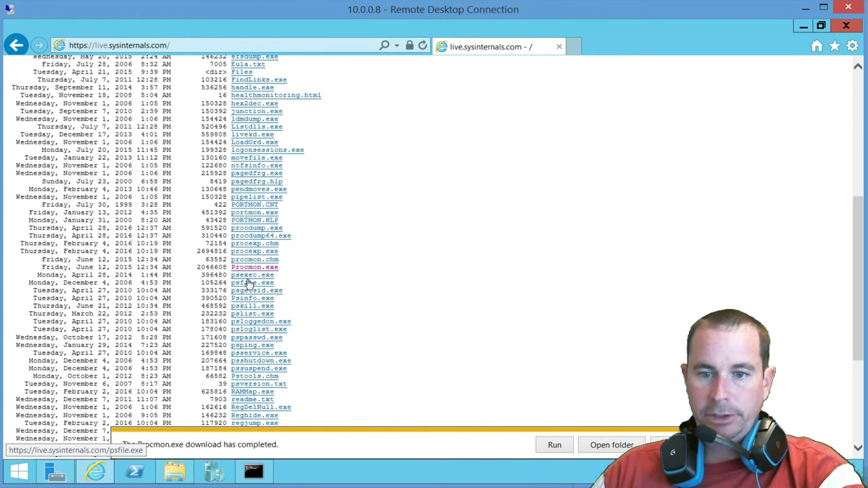
pyautogui.click(245, 277)
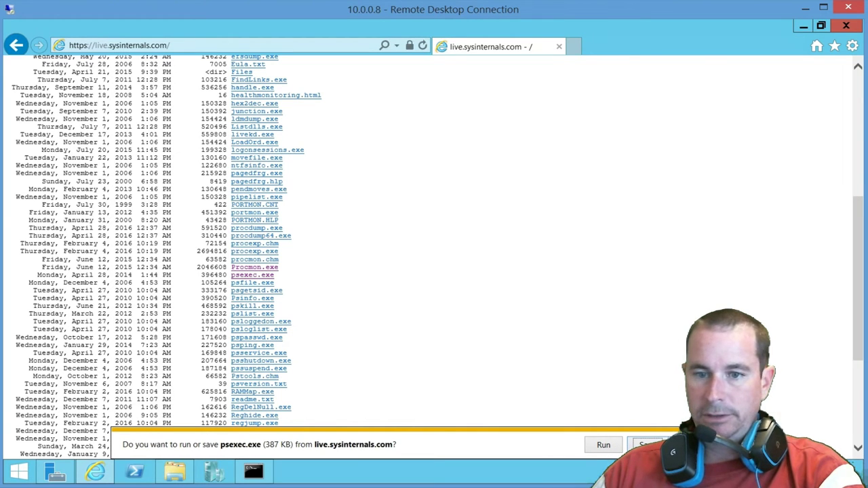
pyautogui.click(506, 371)
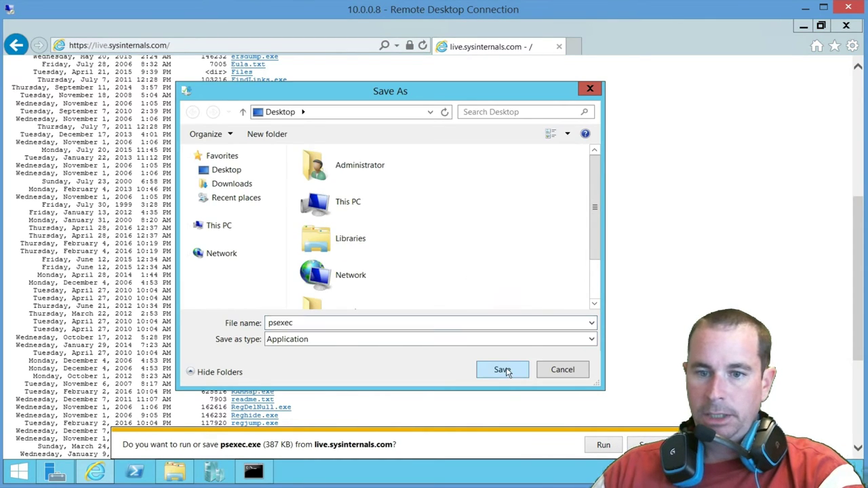
pyautogui.click(805, 26)
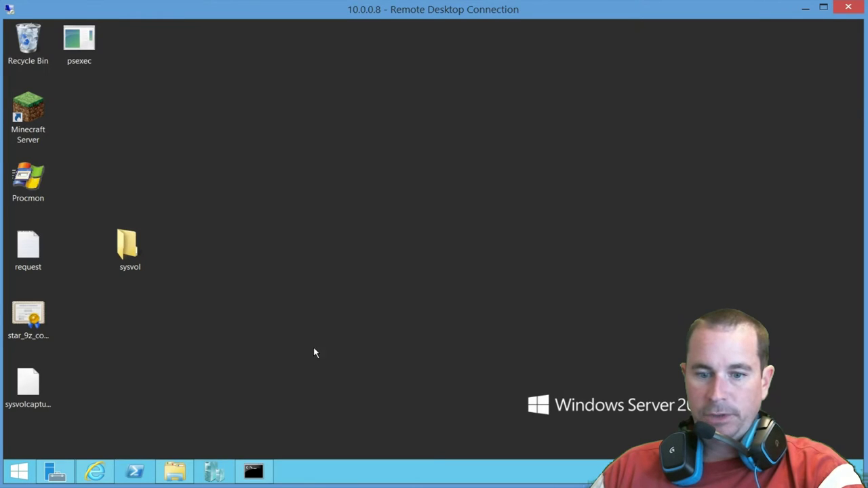
pyautogui.click(253, 471)
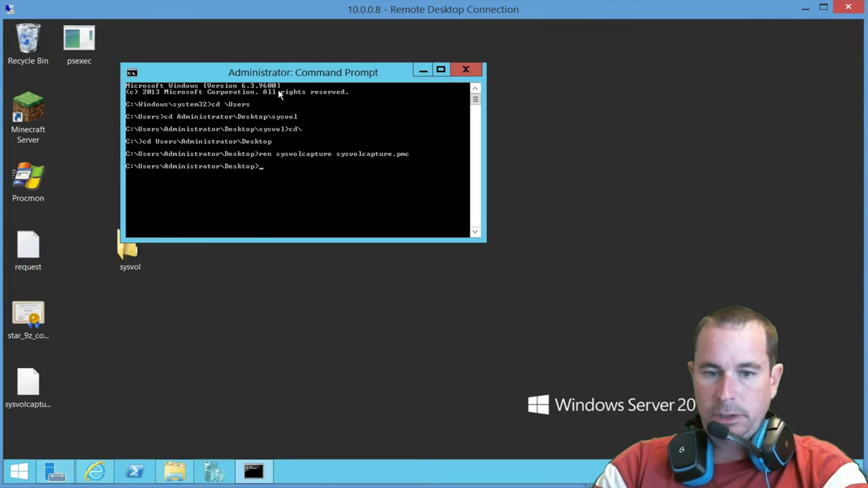
pyautogui.write('ps')
pyautogui.press('Tab')
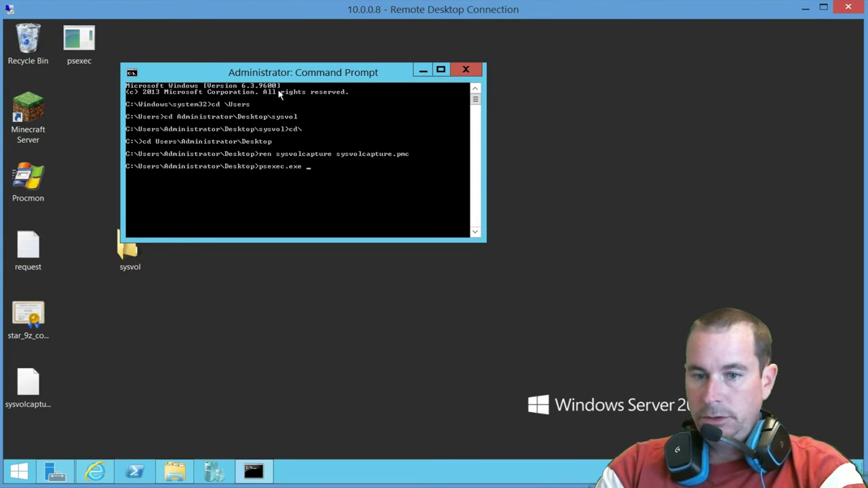
pyautogui.write('\\\\10.')
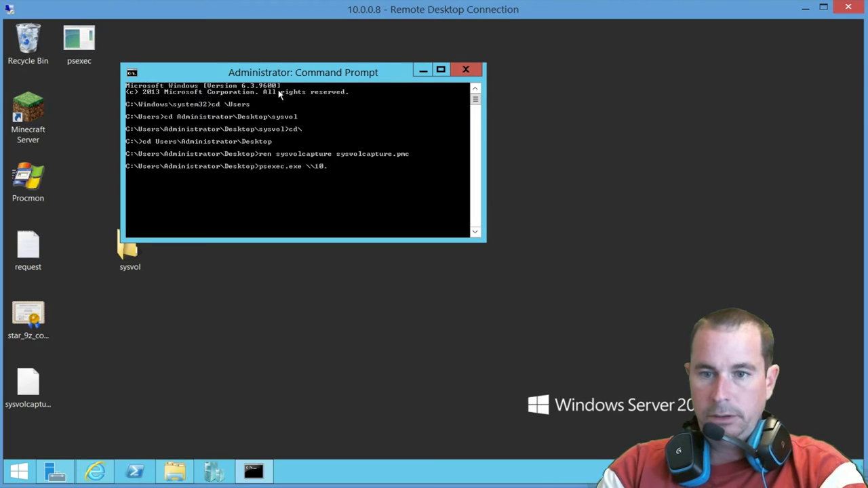
pyautogui.write('0.0 \\10.0.0.8')
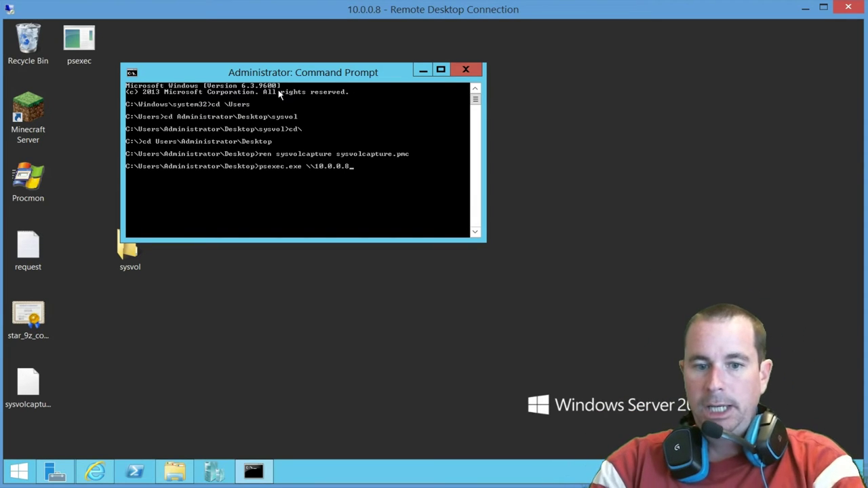
pyautogui.write('Procmon.exe')
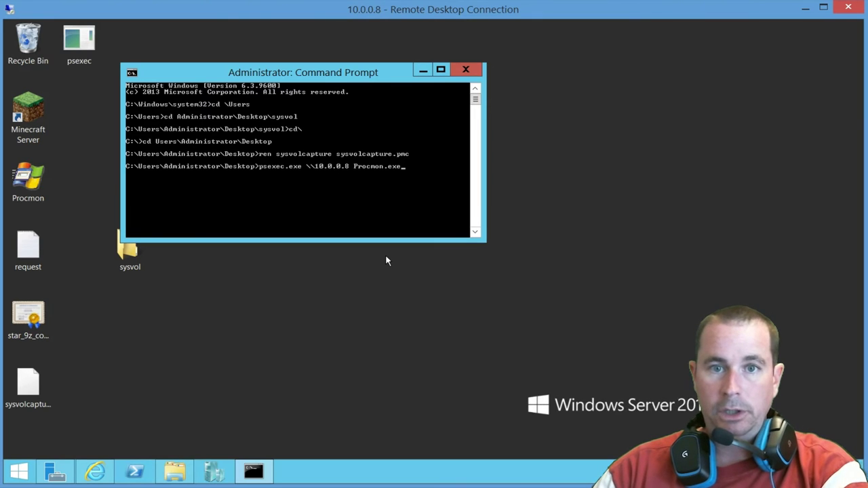
pyautogui.write('m')
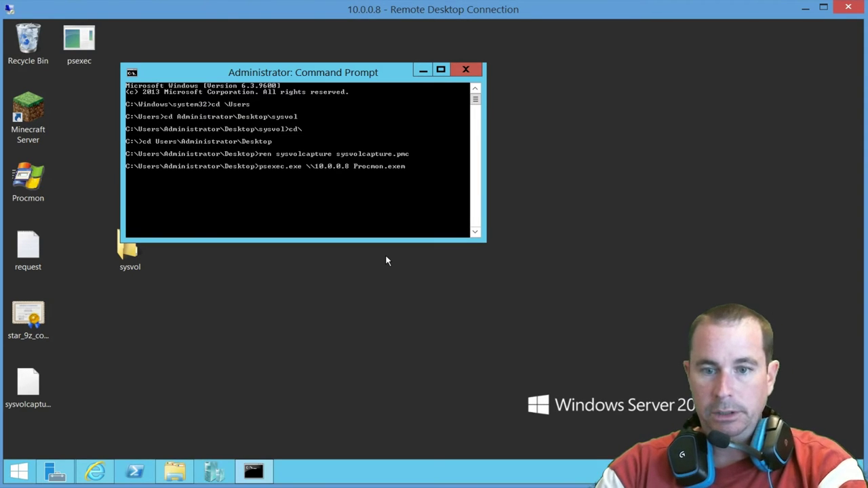
pyautogui.press('Escape')
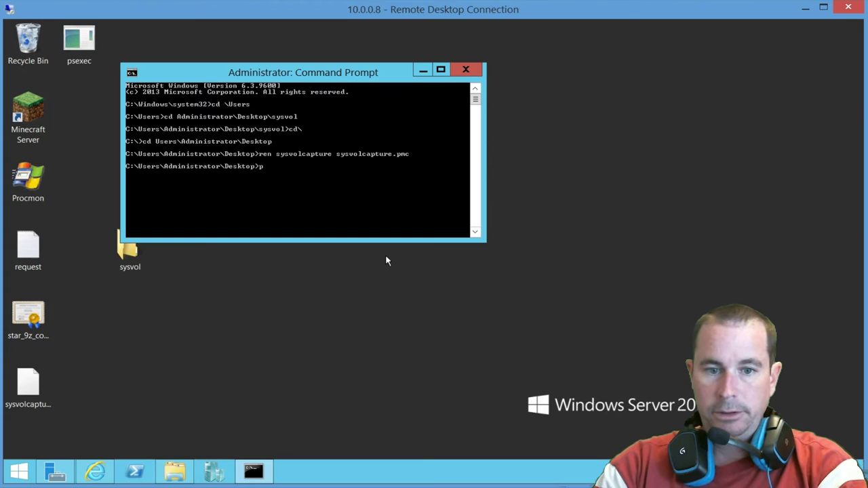
# Step: Display the command-line usage of Procmon.exe with /? and move the usage window clear of the Command Prompt
pyautogui.write('ro')
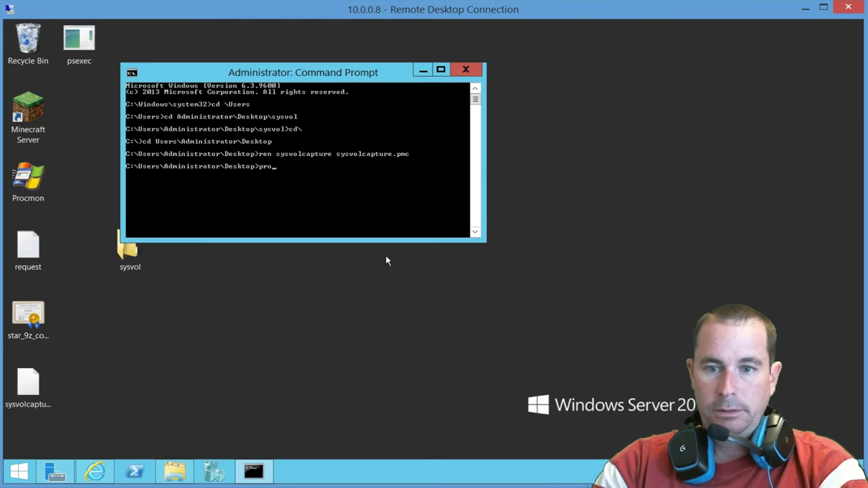
pyautogui.press('Tab')
pyautogui.write('/?')
pyautogui.press('Return')
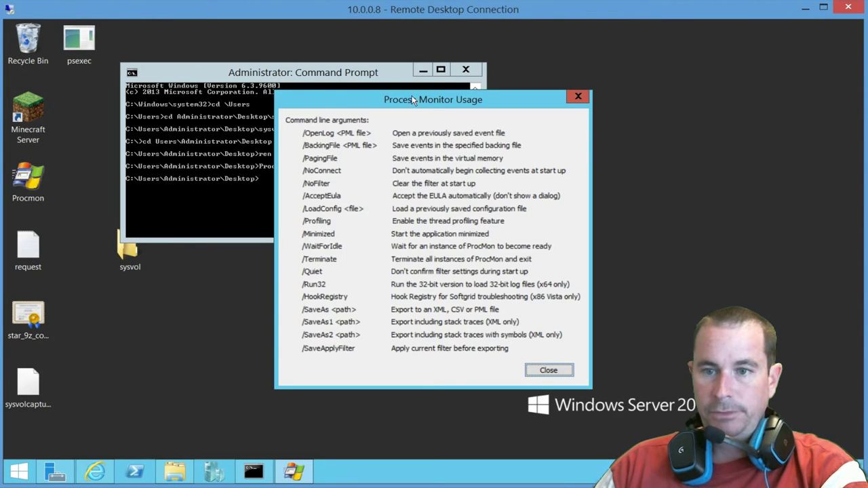
pyautogui.moveTo(403, 99); pyautogui.dragTo(581, 99)
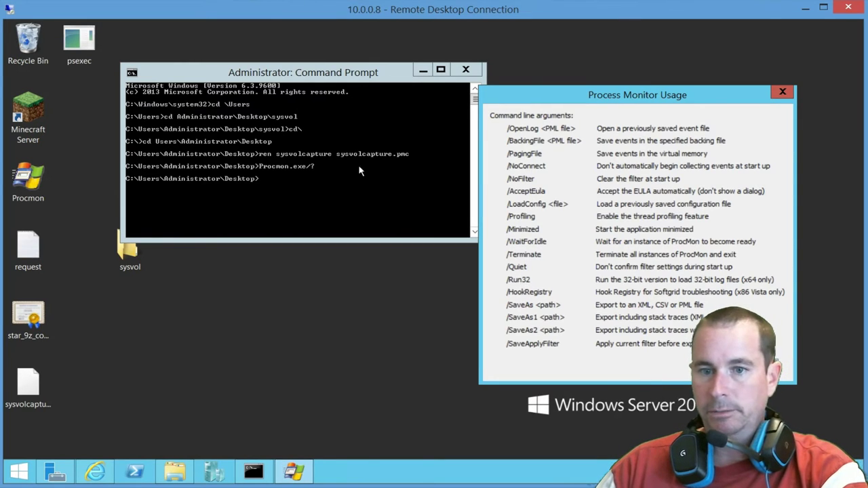
# Step: Begin a command in the Command Prompt with psexec.exe -s Procmon.exe /backingfile
pyautogui.click(219, 207)
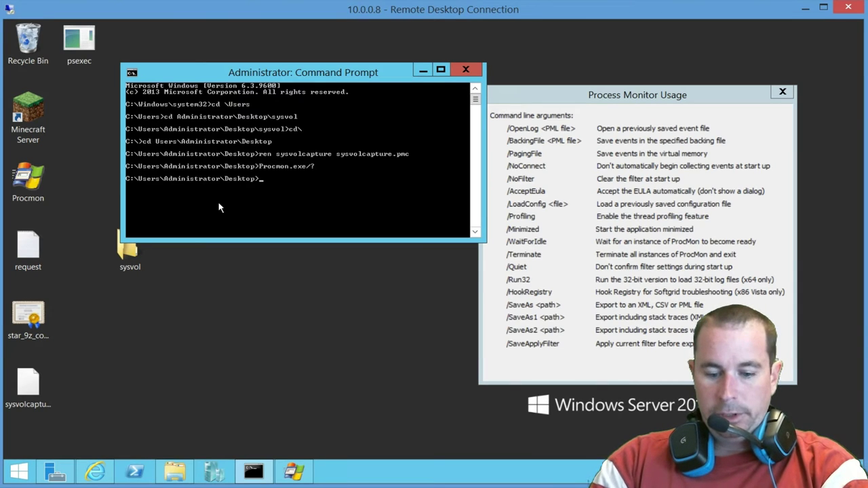
pyautogui.write('psexec.exe')
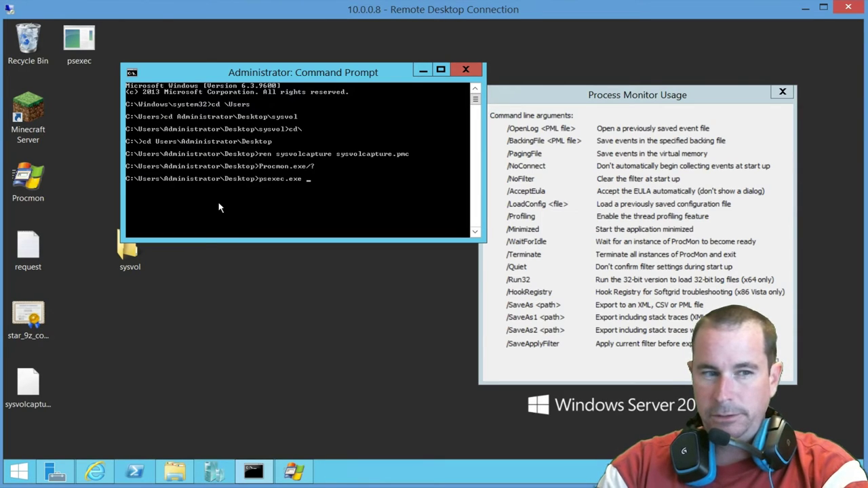
pyautogui.write('-s')
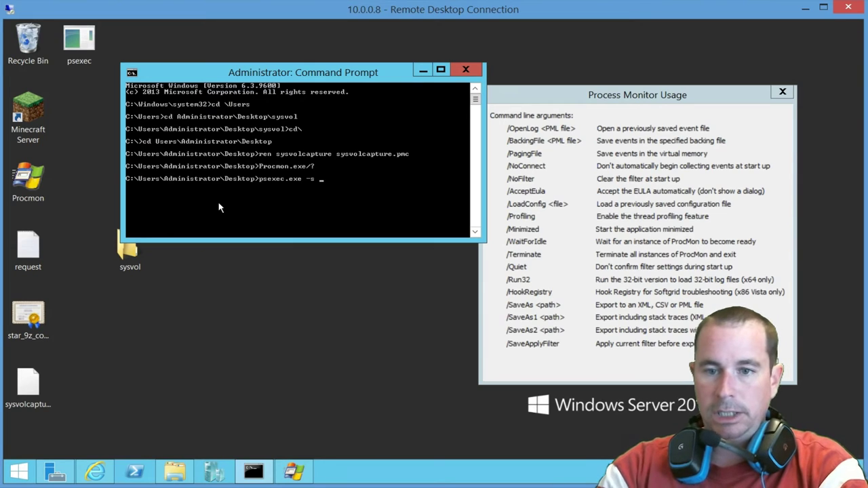
pyautogui.write('Procmon.exe')
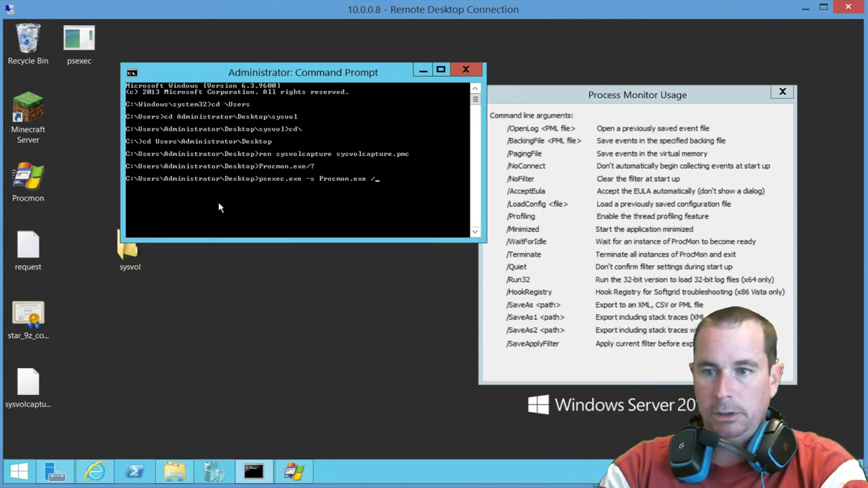
pyautogui.write(' /bac')
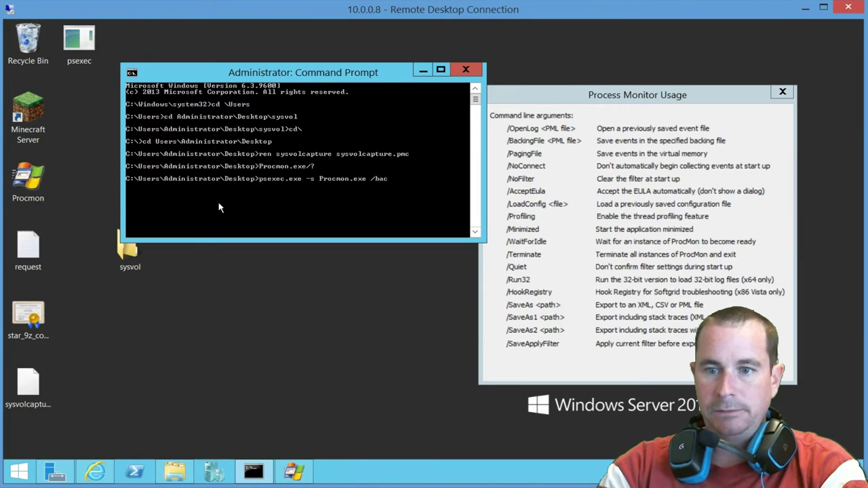
pyautogui.write('king')
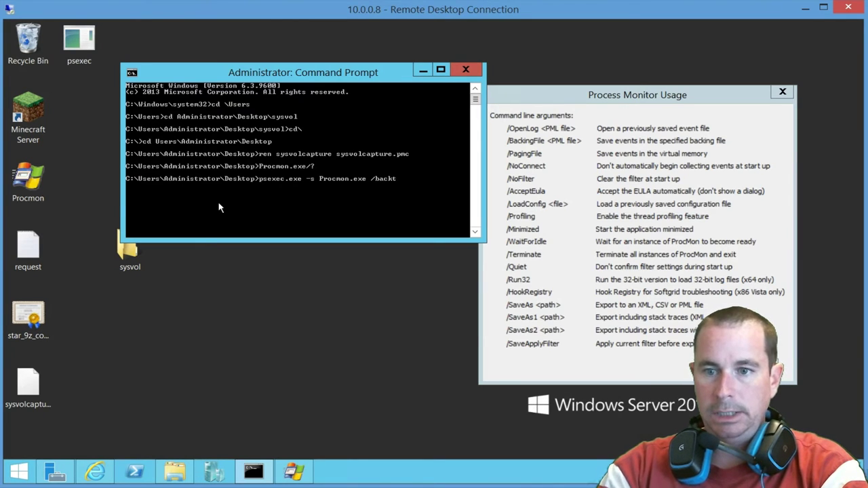
pyautogui.press('BackSpace')
pyautogui.press('BackSpace')
pyautogui.write('ngfile')
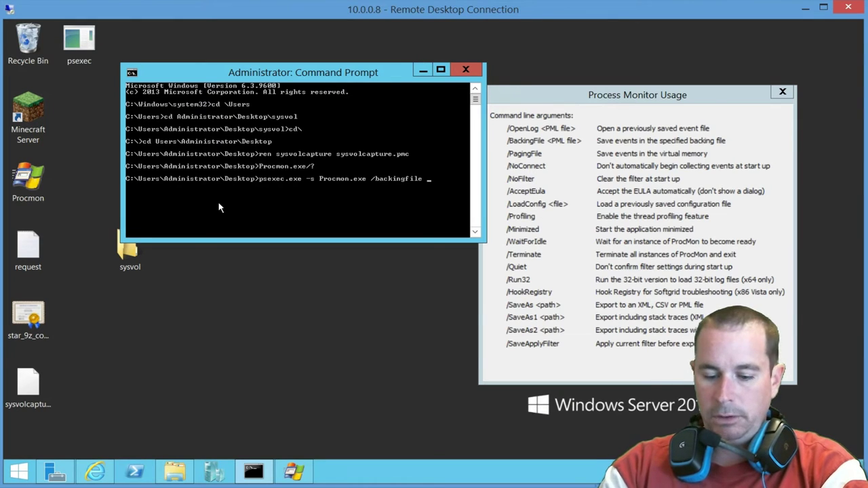
# Step: Specify c:\users\administrator\desktop\capture1.pml as the backing file in the command
pyautogui.write(' c:\\')
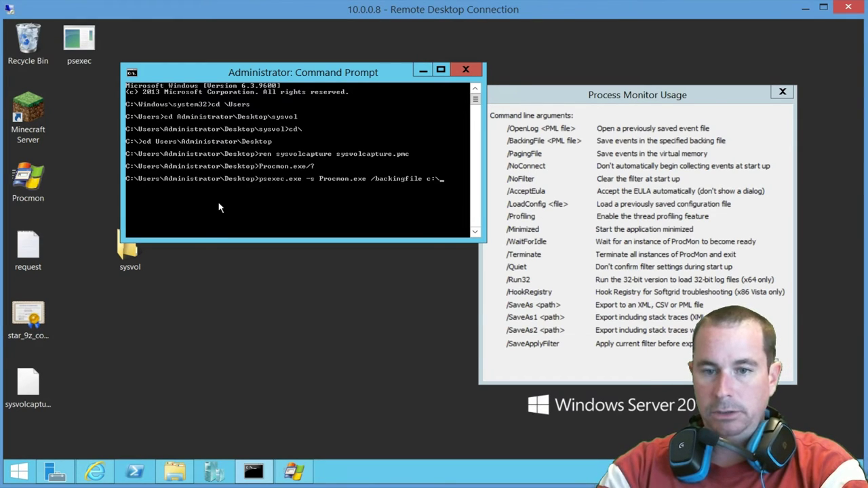
pyautogui.write('users\\a')
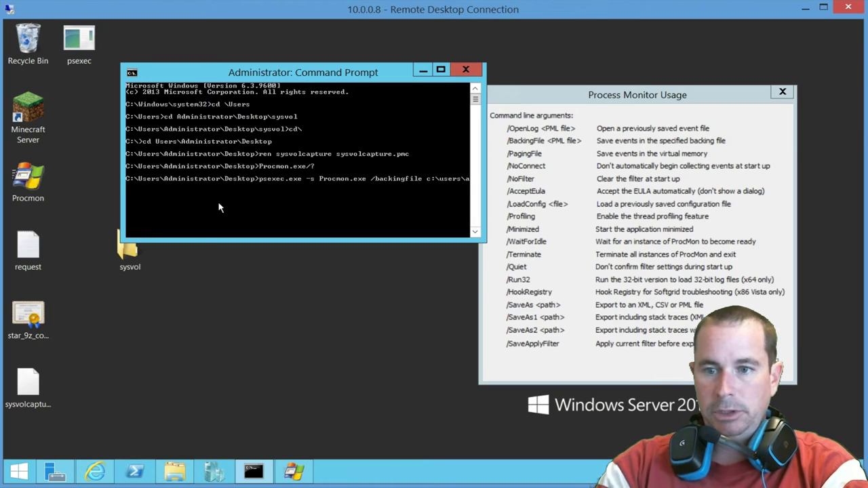
pyautogui.write('dministrator\\')
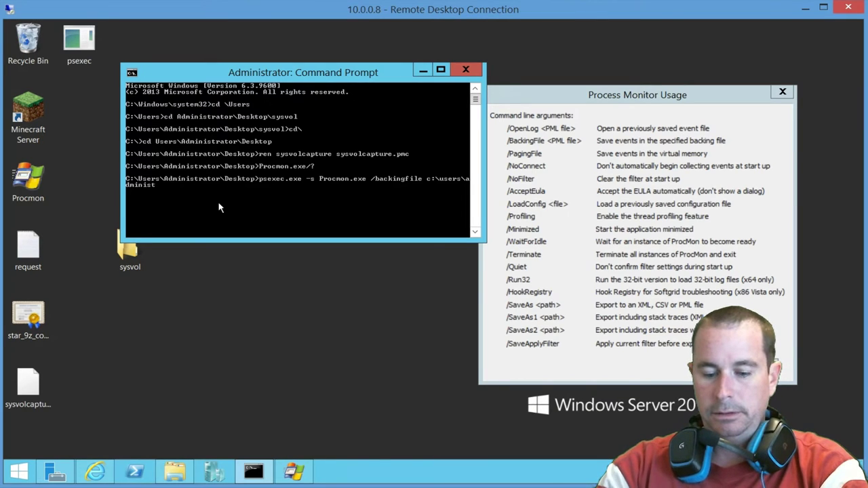
pyautogui.write('desktop\\')
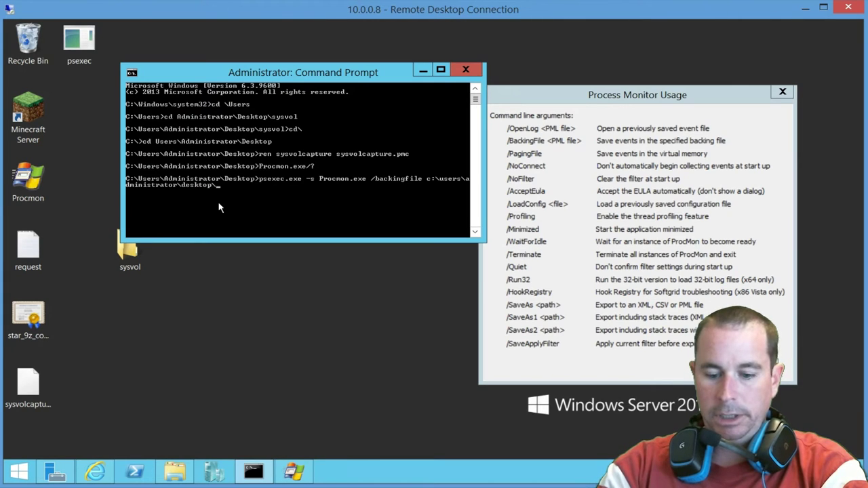
pyautogui.write('capture1')
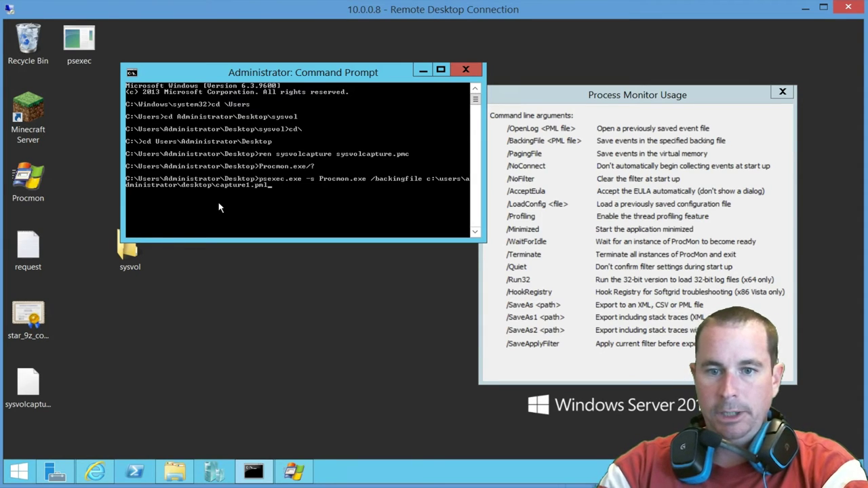
pyautogui.write('.pml ')
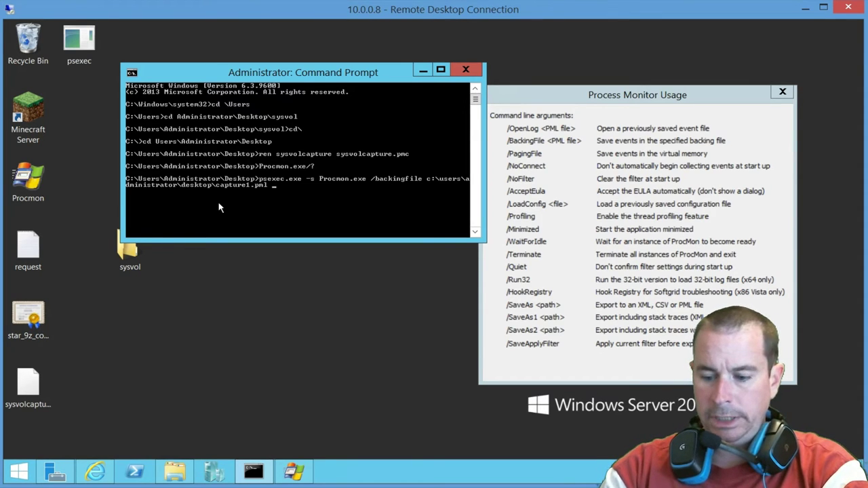
# Step: Add /loadconfig c:\Users\Administrator\Desktop\sysvolcapture.pmc to the psexec command
pyautogui.write('/')
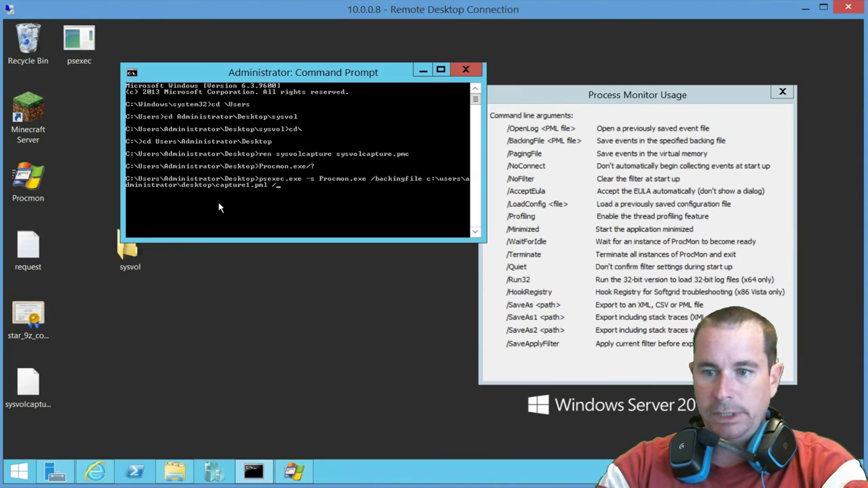
pyautogui.write('load')
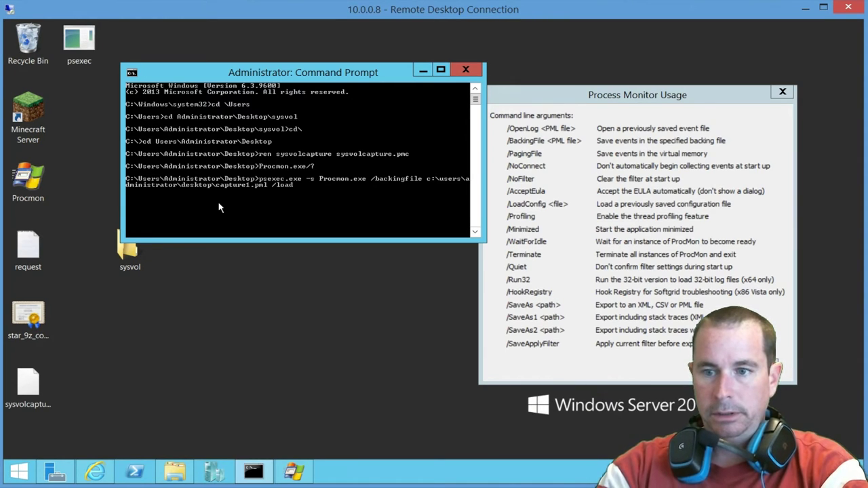
pyautogui.write('config')
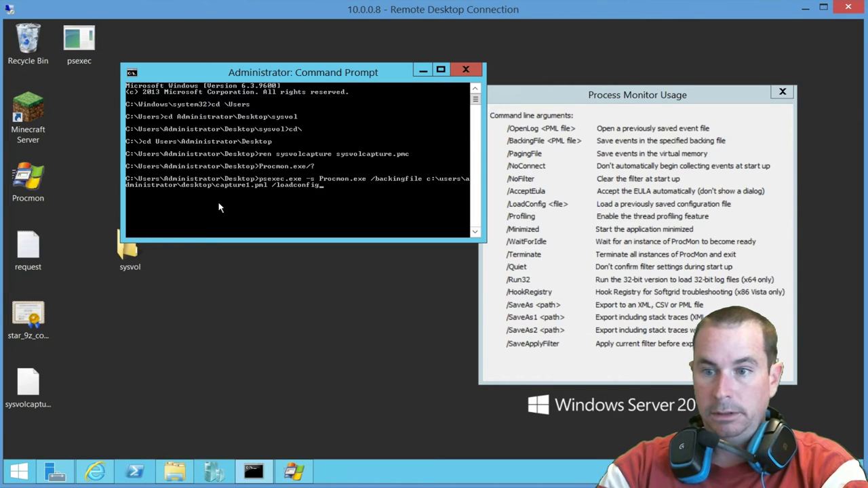
pyautogui.write(' c:\\')
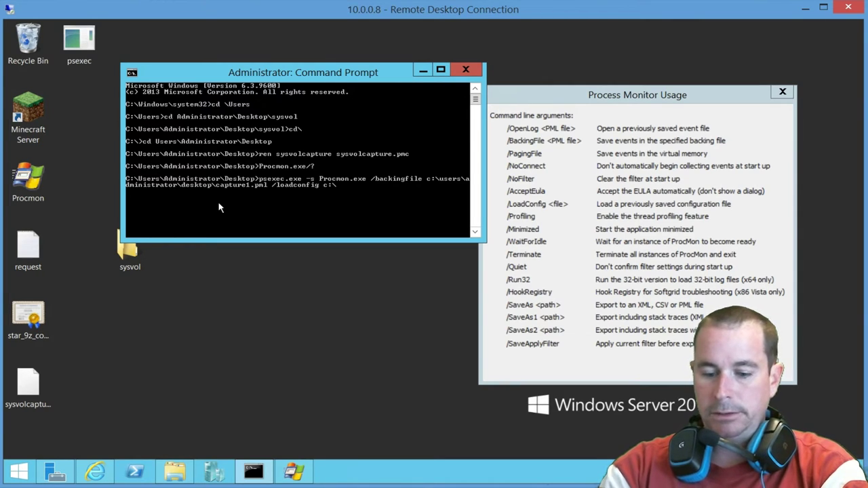
pyautogui.write('Users\\')
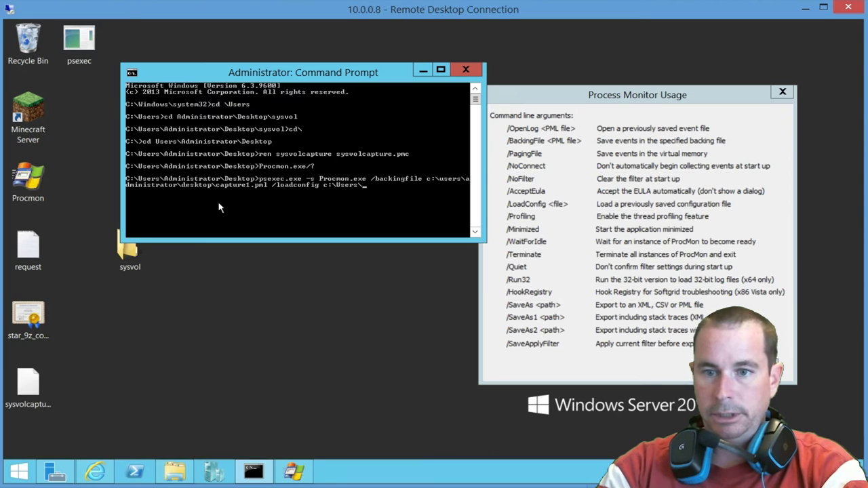
pyautogui.write('Administrator\\Desktop')
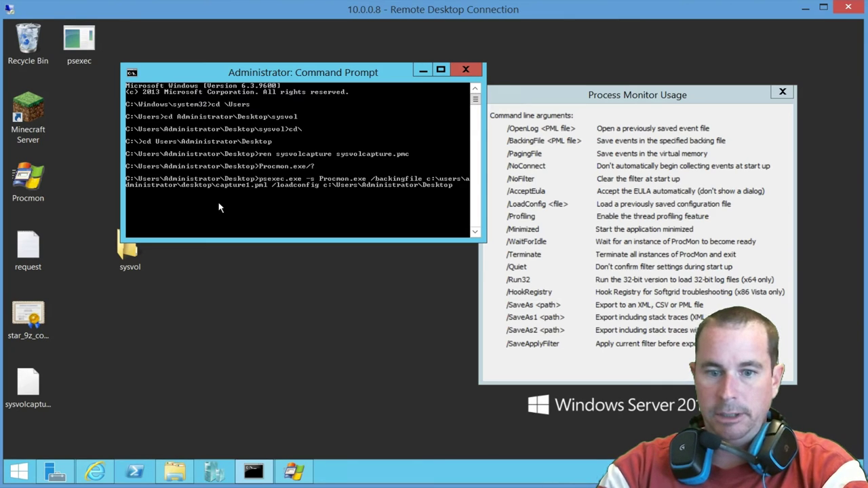
pyautogui.write('\\sysvolcapture.pmc')
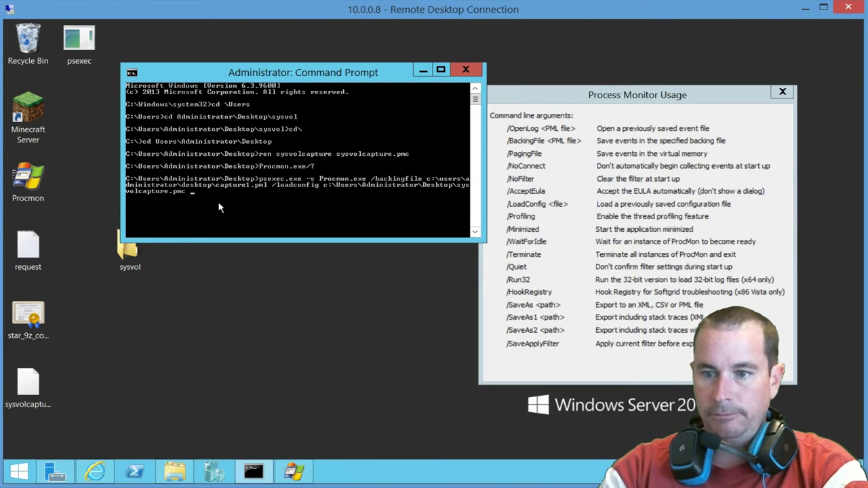
# Step: Append /quiet to the command, run it, and decline the PsExec license agreement
pyautogui.write('/qui')
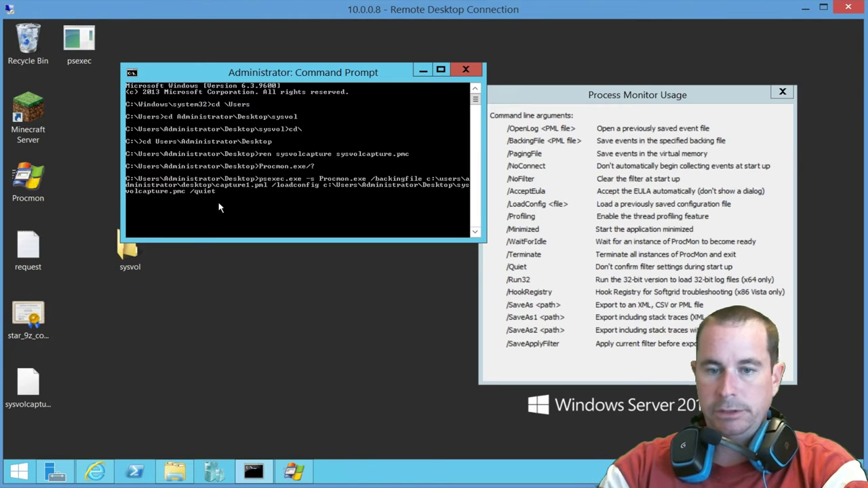
pyautogui.write('et')
pyautogui.press('Return')
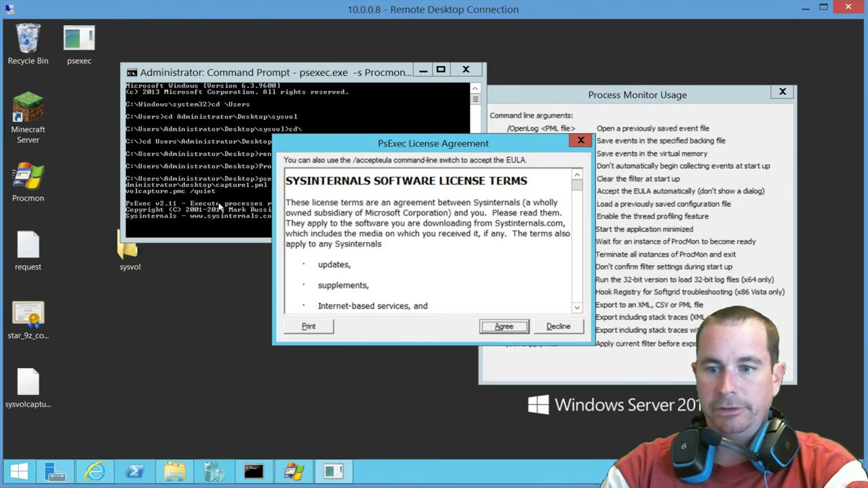
pyautogui.click(538, 331)
# Step: Recall the psexec command, append /accepteula, and run it again
pyautogui.press('Up')
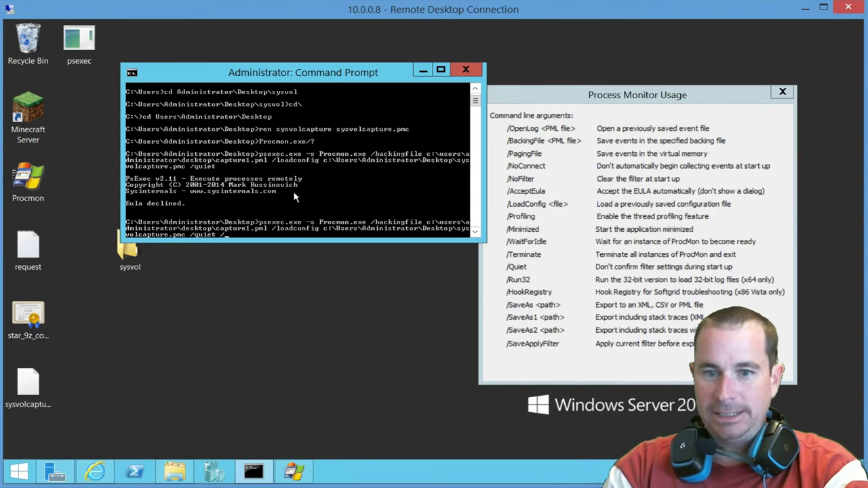
pyautogui.write('accepteu')
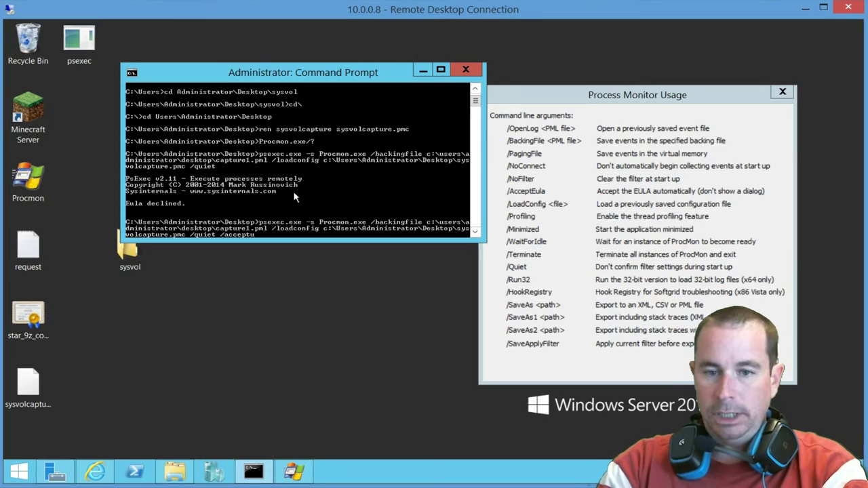
pyautogui.write('la')
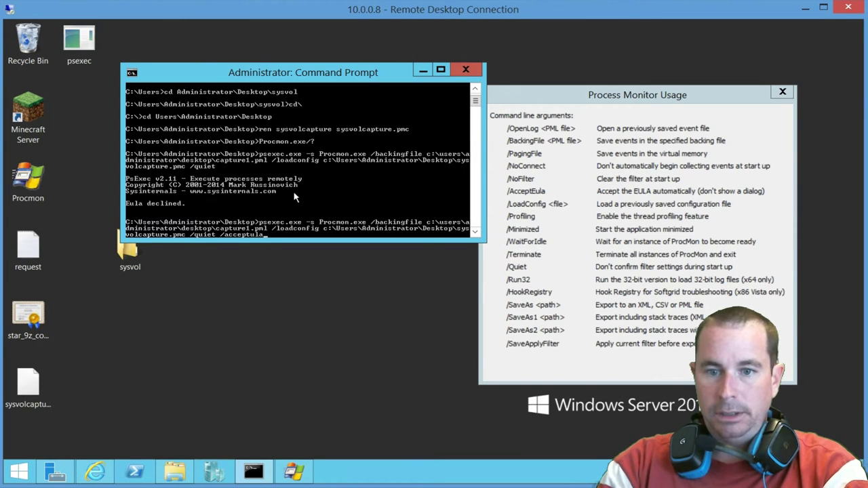
pyautogui.press('BackSpace')
pyautogui.press('BackSpace')
pyautogui.press('BackSpace')
pyautogui.write('eu')
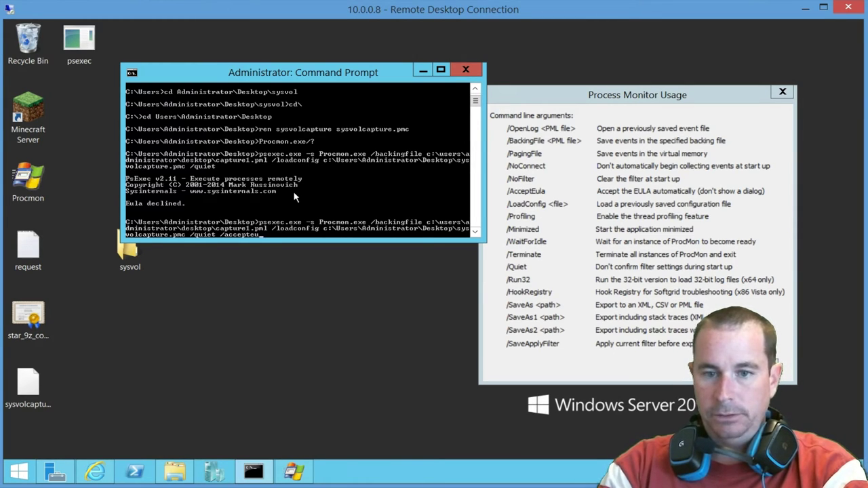
pyautogui.write('la')
pyautogui.press('Return')
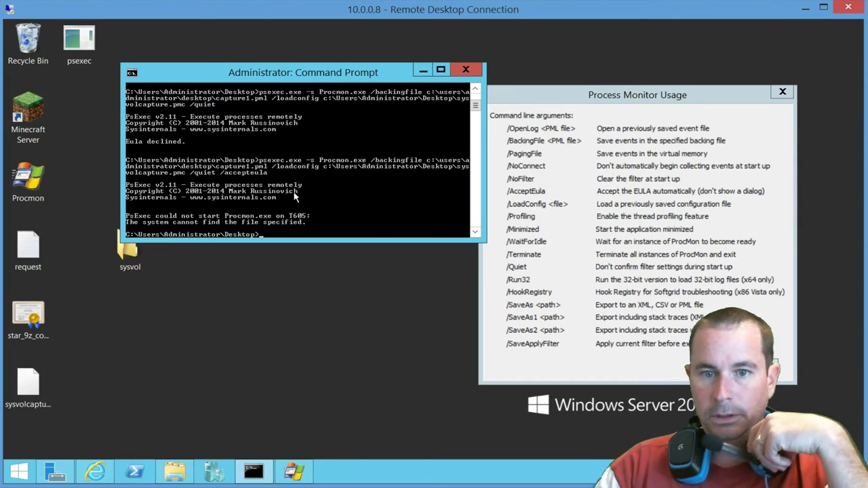
# Step: Recall the last psexec command and delete the backing file path back to its drive letter c
pyautogui.press('Up')
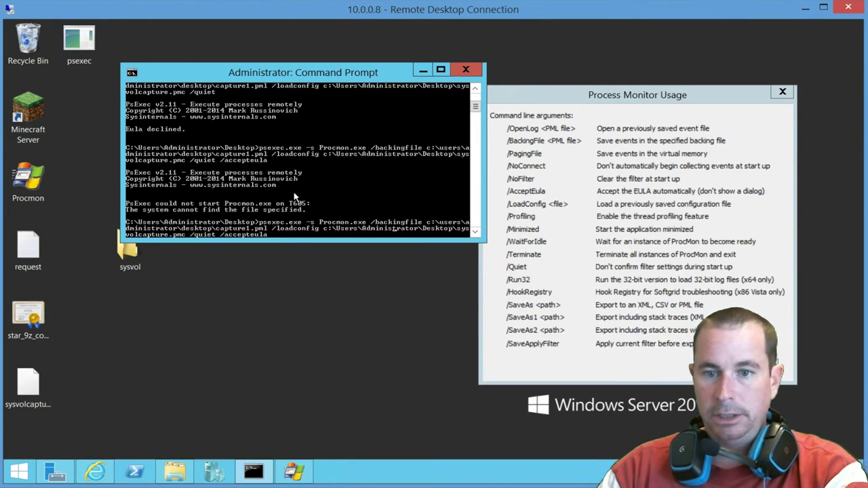
pyautogui.press('Right')
pyautogui.press('Right')
pyautogui.press('Right')
pyautogui.press('Right')
pyautogui.press('Right')
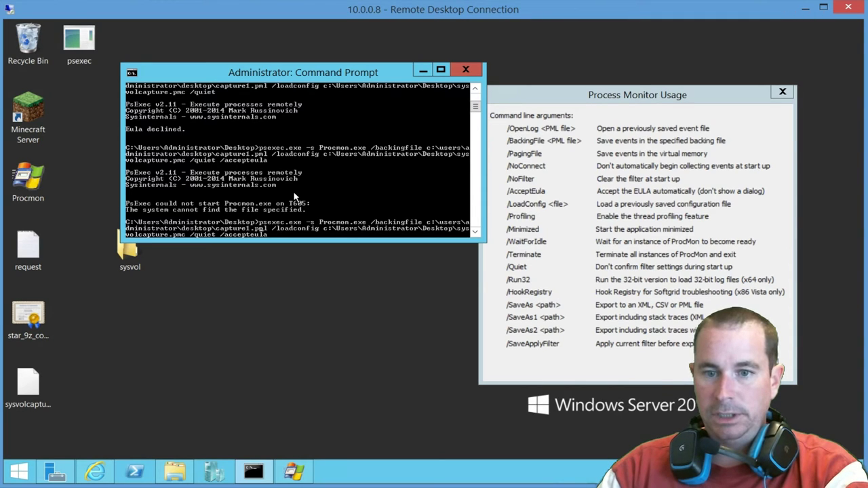
pyautogui.press('BackSpace')
pyautogui.press('BackSpace')
pyautogui.press('BackSpace')
pyautogui.press('BackSpace')
pyautogui.press('BackSpace')
pyautogui.press('BackSpace')
pyautogui.press('BackSpace')
pyautogui.press('BackSpace')
pyautogui.press('BackSpace')
pyautogui.press('BackSpace')
pyautogui.press('BackSpace')
pyautogui.press('BackSpace')
pyautogui.press('BackSpace')
pyautogui.press('BackSpace')
pyautogui.press('BackSpace')
pyautogui.press('BackSpace')
pyautogui.press('BackSpace')
pyautogui.press('BackSpace')
pyautogui.press('BackSpace')
pyautogui.press('BackSpace')
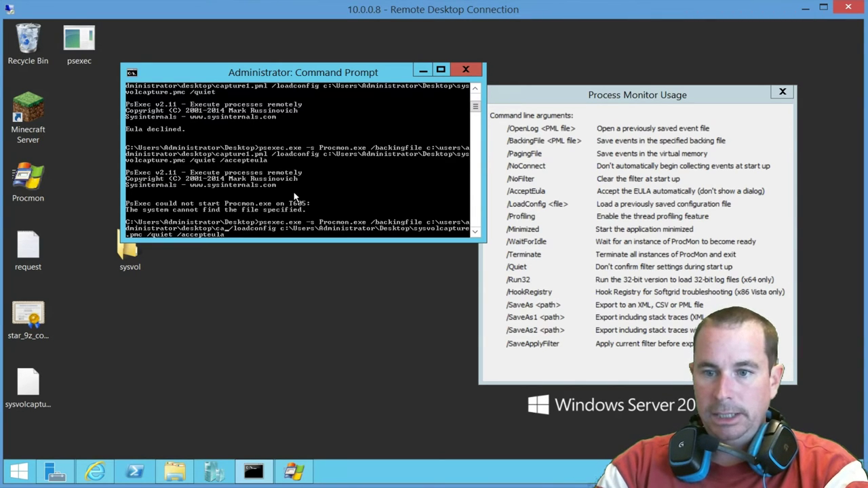
pyautogui.press('BackSpace')
pyautogui.press('BackSpace')
pyautogui.press('BackSpace')
pyautogui.press('BackSpace')
pyautogui.press('BackSpace')
pyautogui.press('BackSpace')
pyautogui.press('BackSpace')
pyautogui.press('BackSpace')
pyautogui.press('BackSpace')
pyautogui.press('BackSpace')
pyautogui.press('BackSpace')
pyautogui.press('BackSpace')
pyautogui.press('BackSpace')
pyautogui.press('BackSpace')
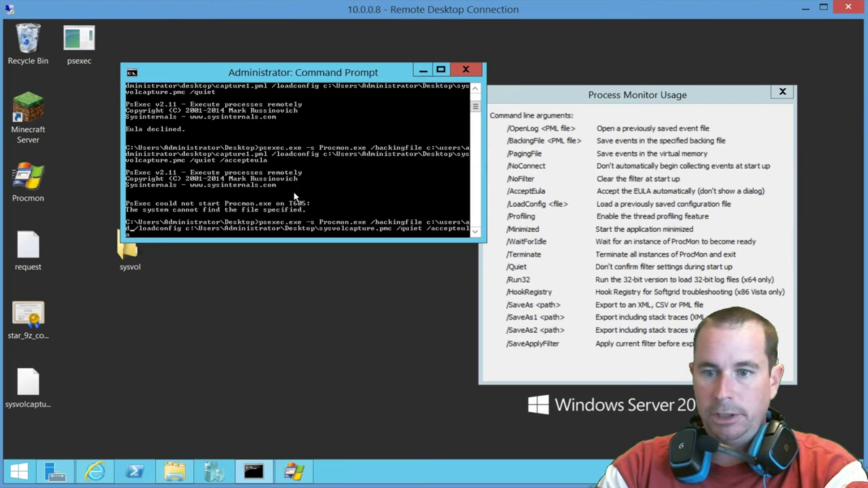
pyautogui.press('BackSpace')
pyautogui.press('BackSpace')
pyautogui.press('BackSpace')
pyautogui.press('BackSpace')
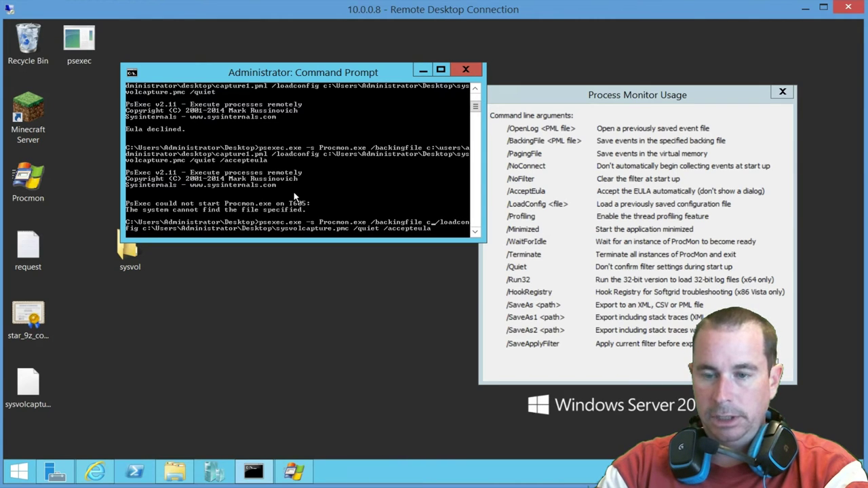
# Step: Re-enter the backing file path as c:\Users\Administrator\Desktop\capture1.pml, removing the rest of the old command
pyautogui.write(':\\Users')
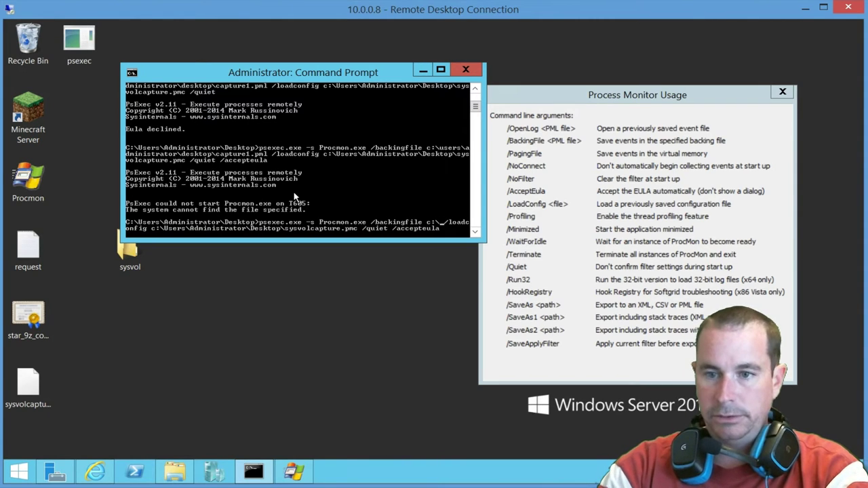
pyautogui.hotkey('ctrl', 'End')
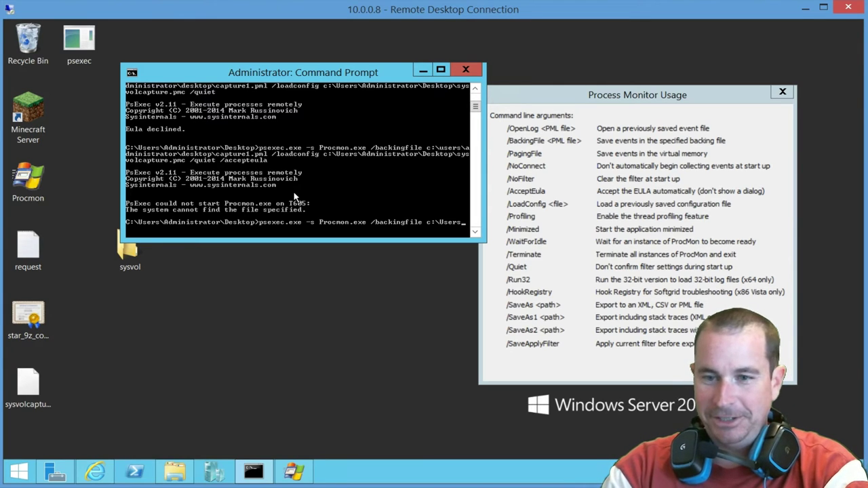
pyautogui.write('\\')
pyautogui.write('Administrator\\de')
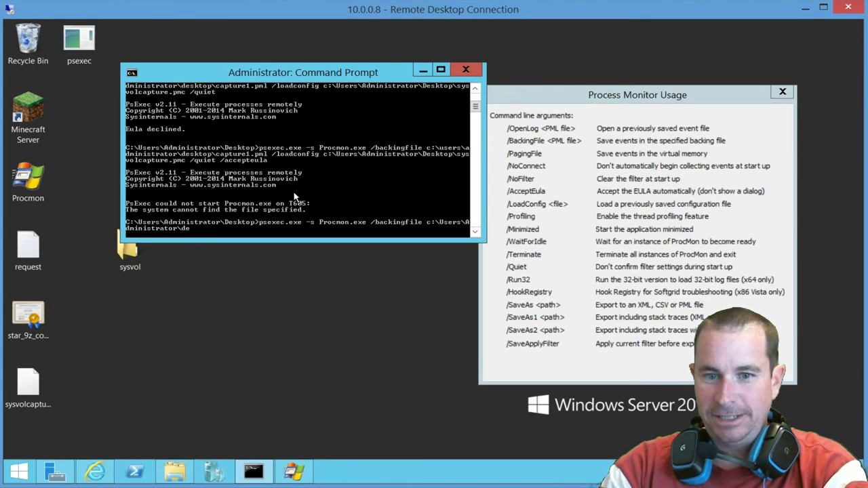
pyautogui.press('Tab')
pyautogui.write('\\')
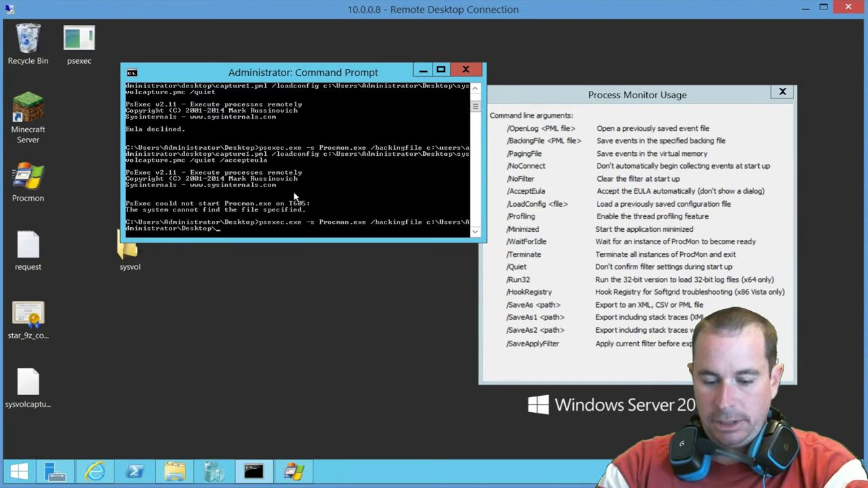
pyautogui.write('capture1.')
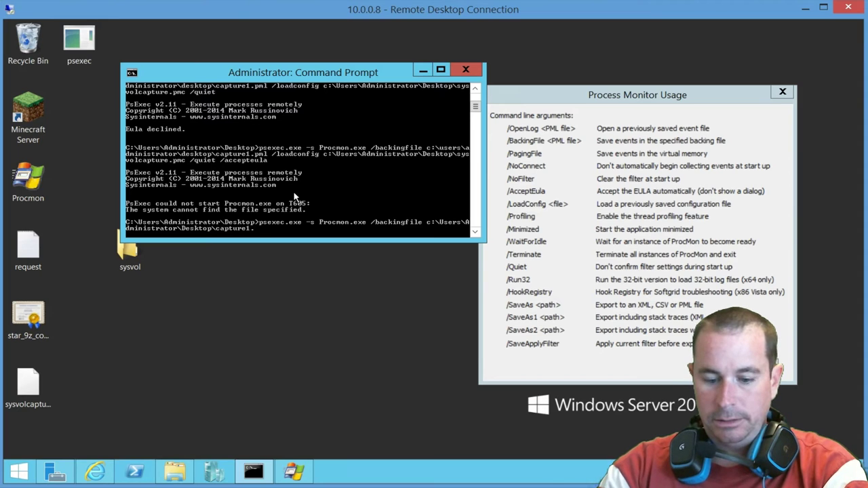
pyautogui.write('pml')
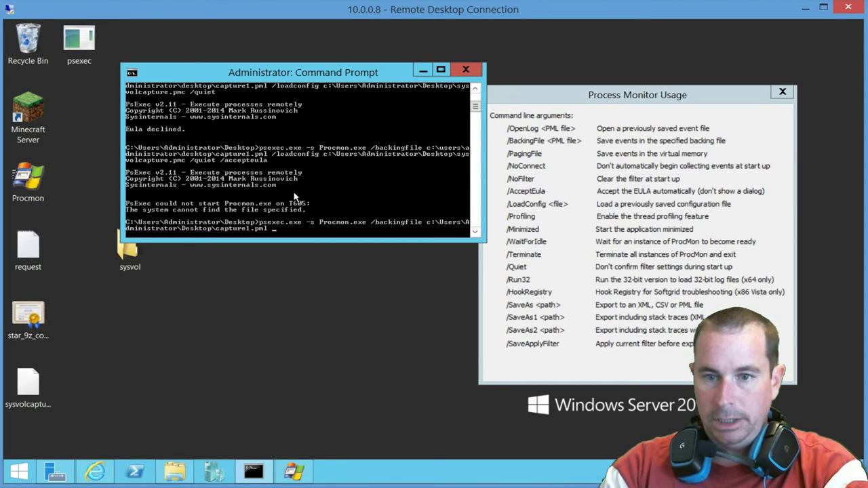
# Step: Add /loadconfig c:\Users\Administrator\Desktop\sysvolcapture.pmc to the command, moving the Outlook error dialog away and enlarging the console window vertically
pyautogui.write(' /lo')
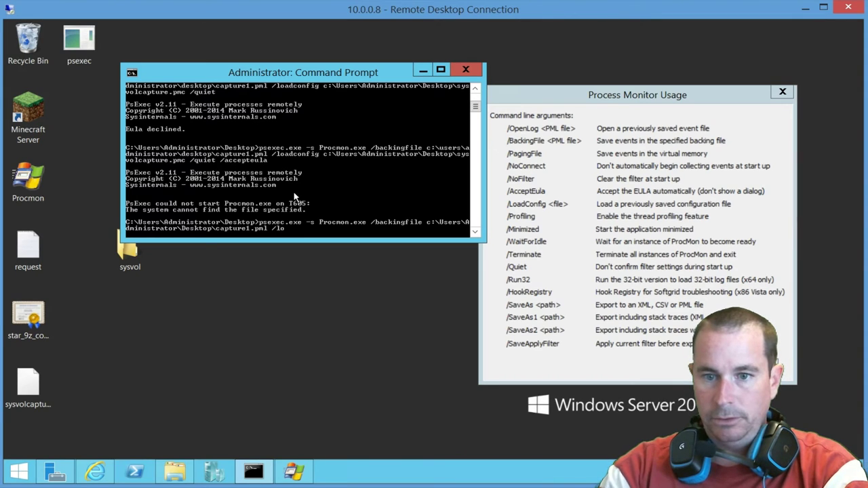
pyautogui.write('adconfig')
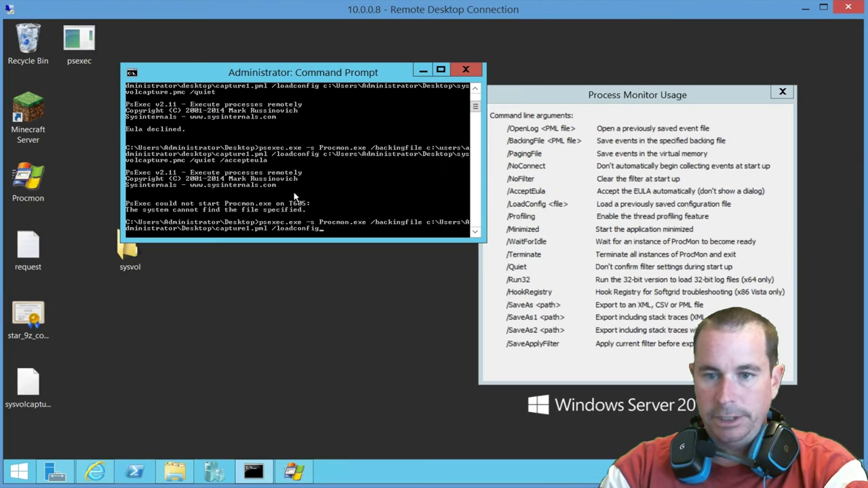
pyautogui.write(' c')
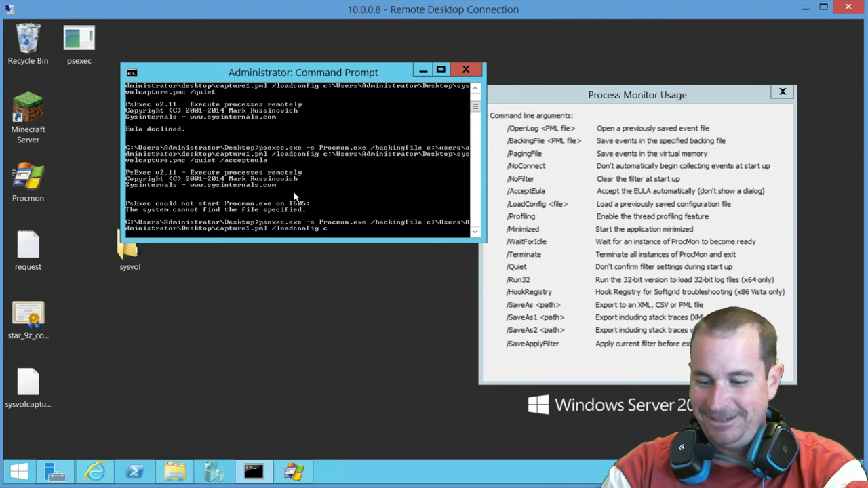
pyautogui.write(':\\users')
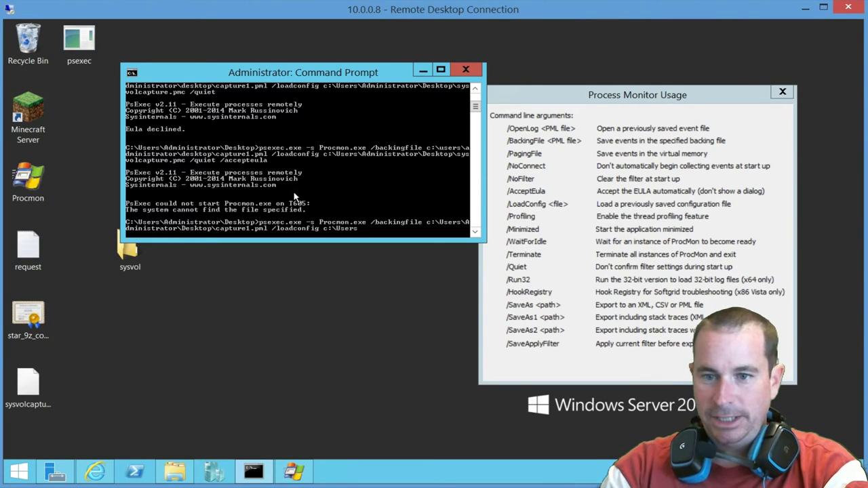
pyautogui.write('\\a')
pyautogui.press('Tab')
pyautogui.write('\\d')
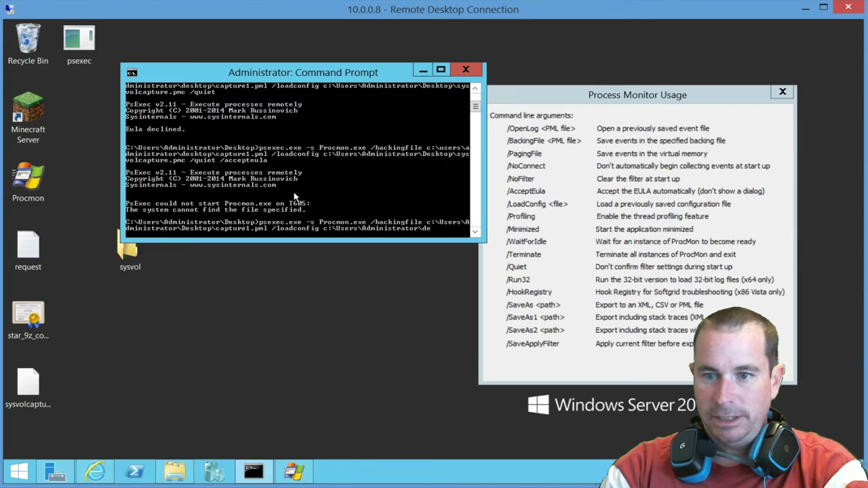
pyautogui.press('Tab')
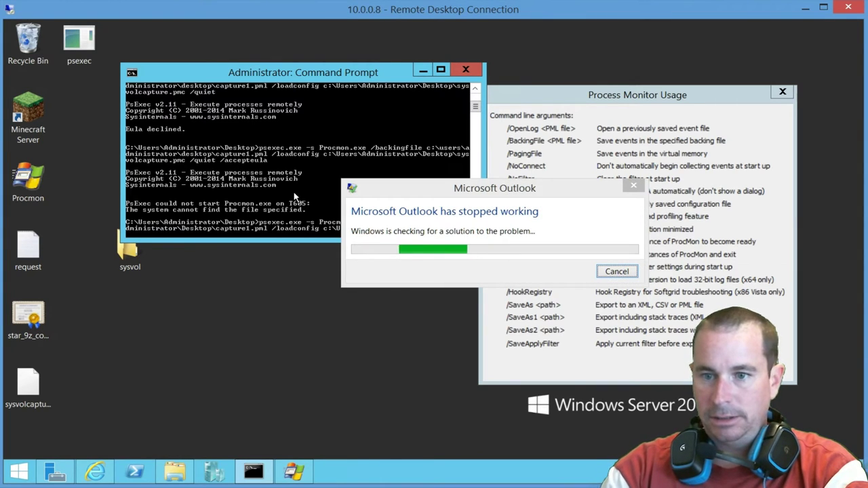
pyautogui.moveTo(553, 197); pyautogui.dragTo(817, 267)
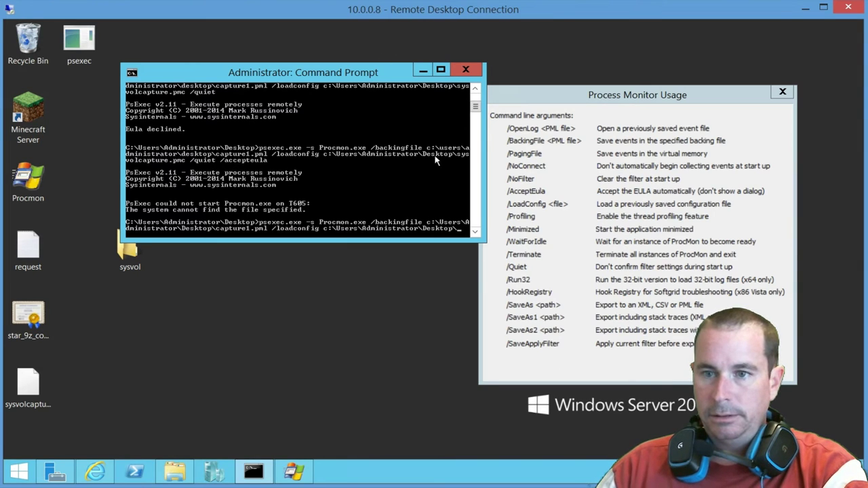
pyautogui.doubleClick(315, 64)
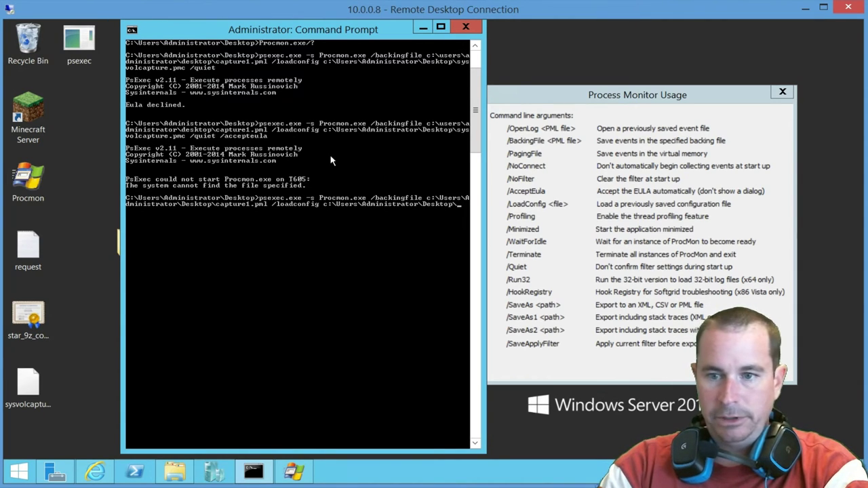
pyautogui.write('sysvol')
pyautogui.press('Tab')
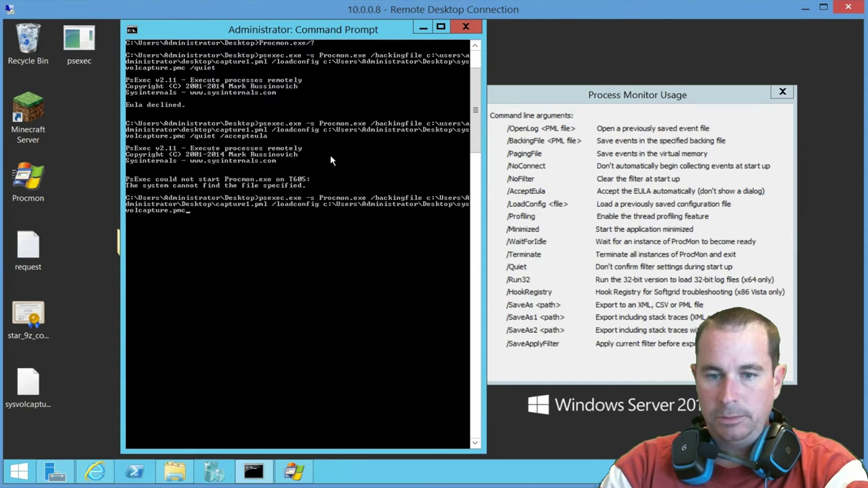
# Step: Append /accepteula /quiet to the psexec command and run it
pyautogui.write('/ac')
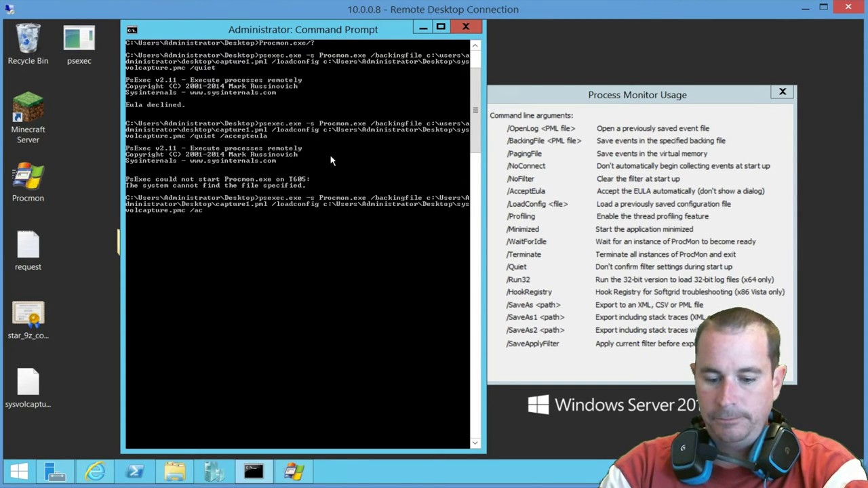
pyautogui.write('cepteu')
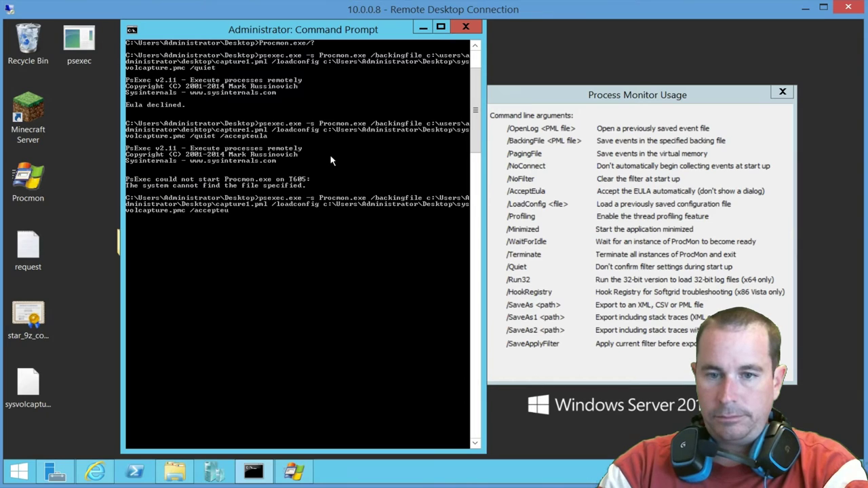
pyautogui.write('la /quiet')
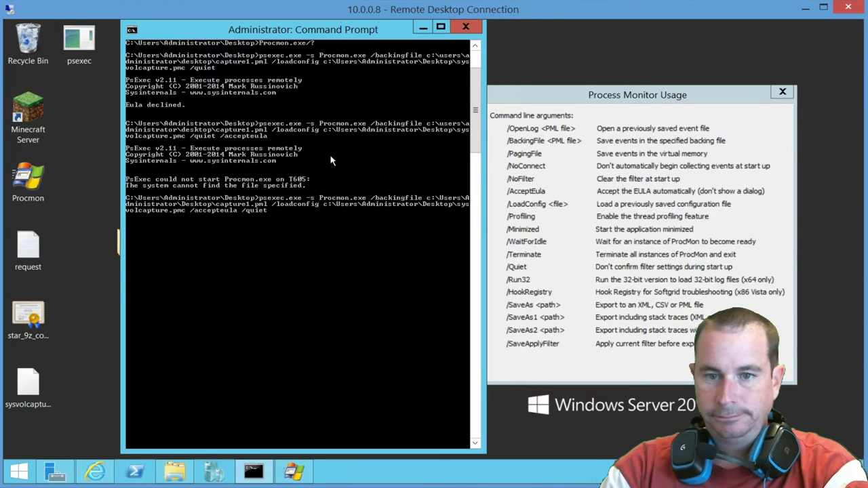
pyautogui.press('Return')
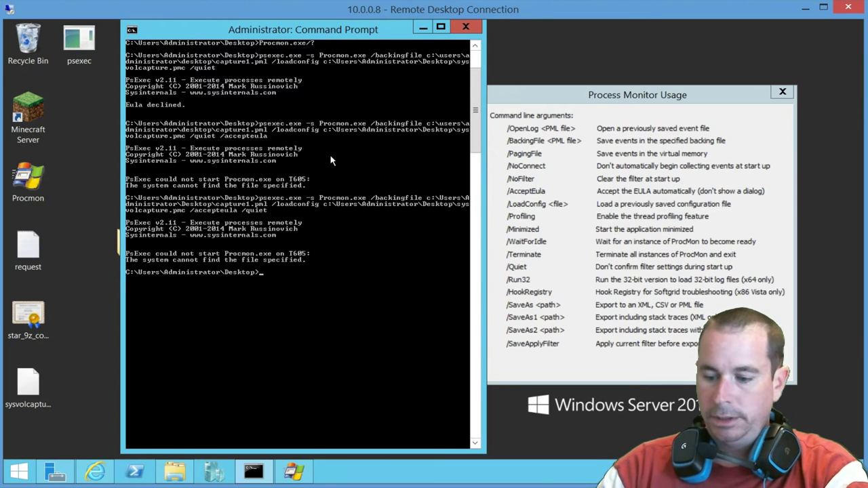
# Step: Recall the psexec command, remove its -s option, and run it
pyautogui.press('Up')
pyautogui.press('Left')
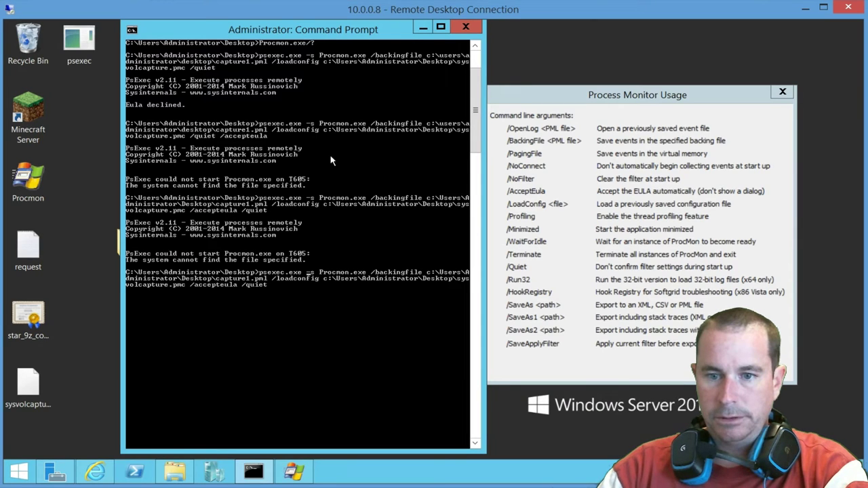
pyautogui.press('Delete')
pyautogui.press('Delete')
pyautogui.press('Delete')
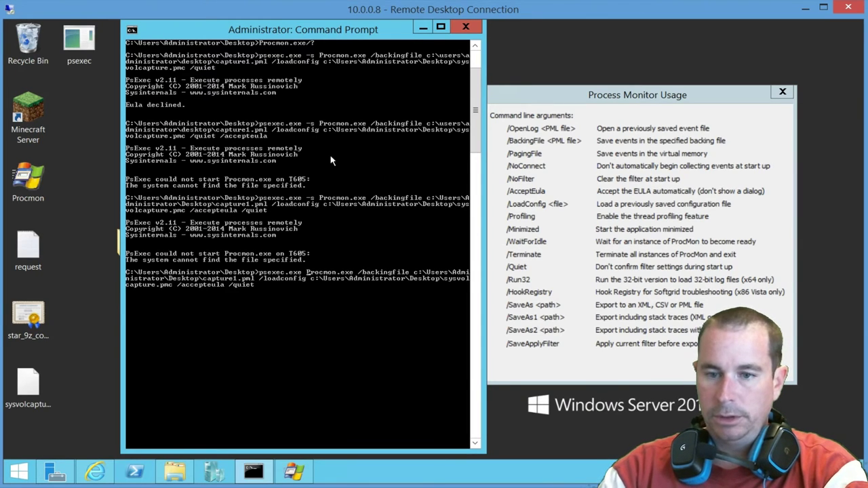
pyautogui.press('Return')
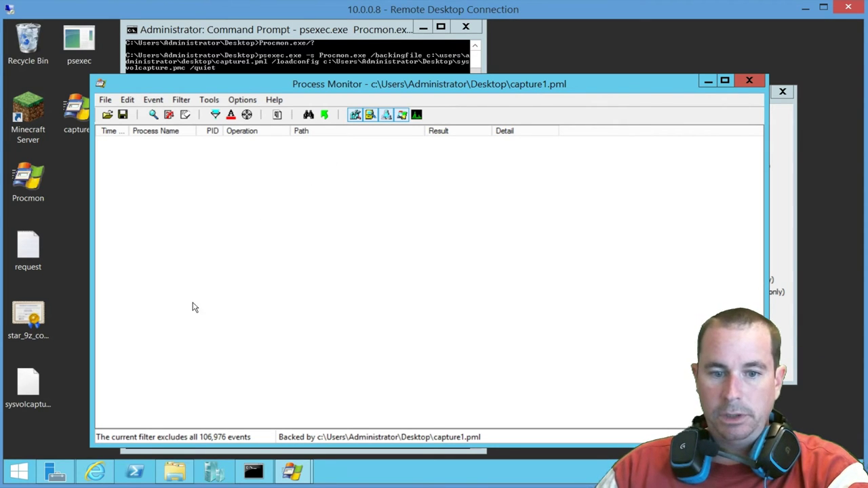
# Step: Minimize the command prompt and close the Process Monitor Usage window
pyautogui.click(423, 28)
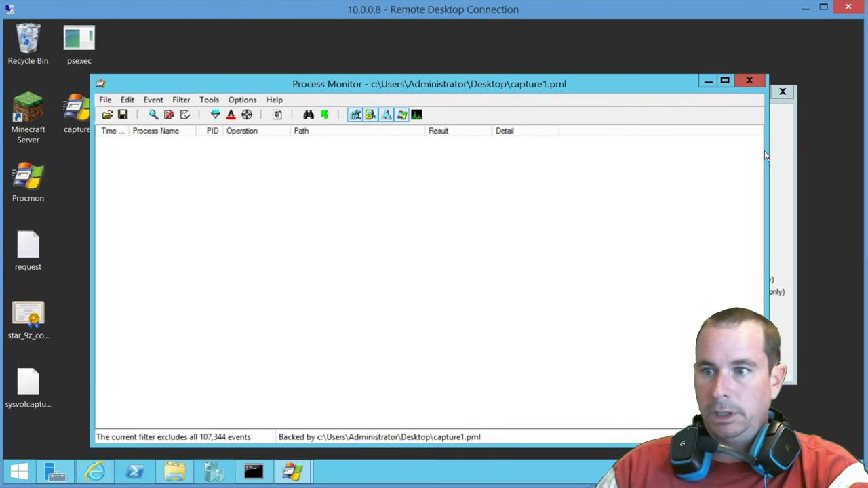
pyautogui.click(787, 138)
pyautogui.click(782, 91)
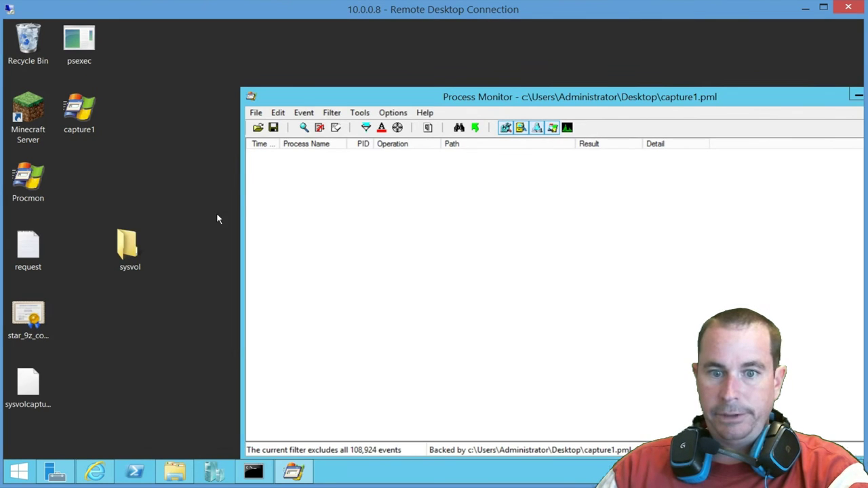
# Step: Open the GPOxml text file from the desktop's sysvol folder and add "hello" as a new last line
pyautogui.doubleClick(127, 246)
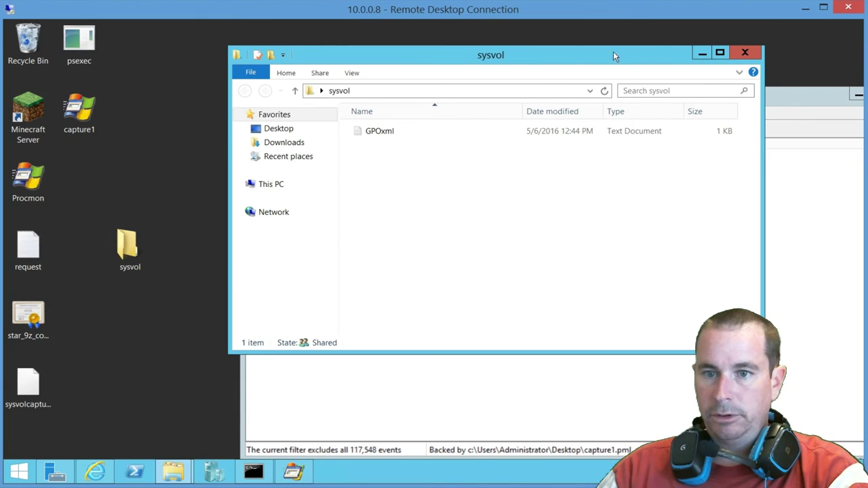
pyautogui.moveTo(613, 51); pyautogui.dragTo(517, 50)
pyautogui.doubleClick(281, 131)
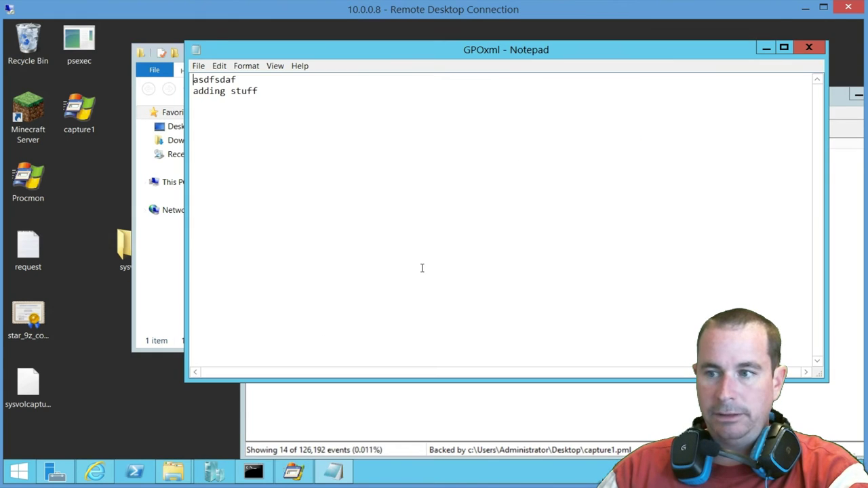
pyautogui.click(299, 101)
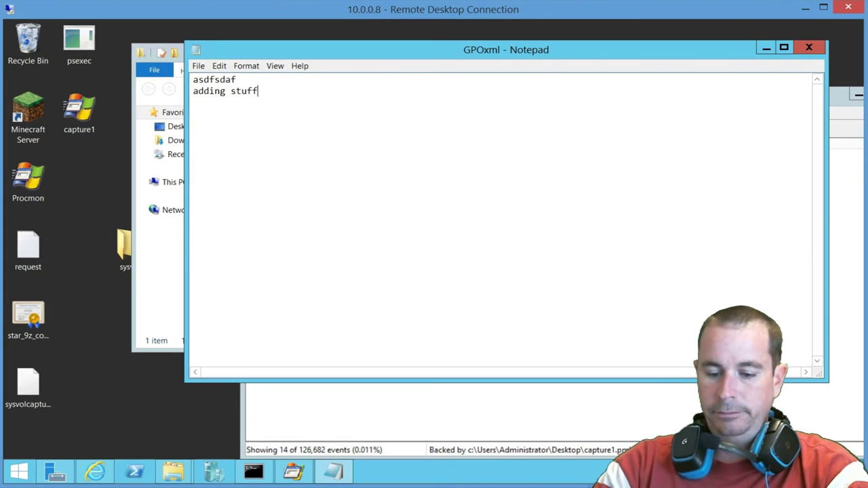
pyautogui.press('Return')
pyautogui.write('hello')
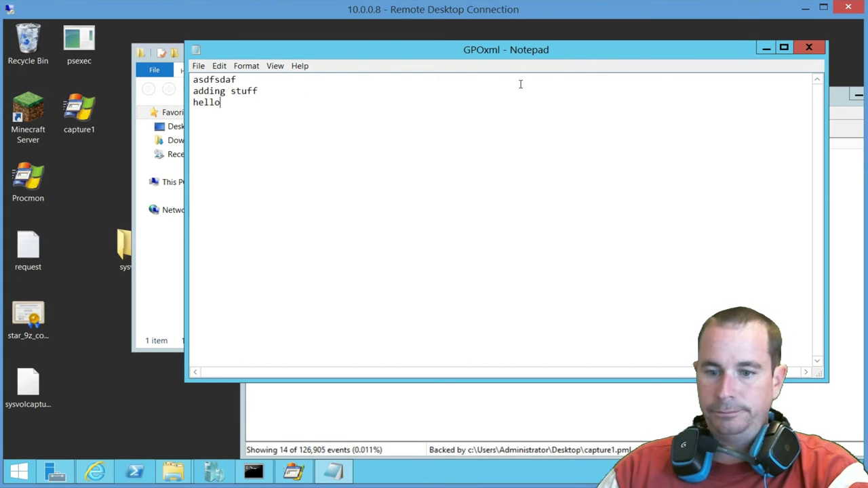
# Step: Close GPOxml, saving its changes, and bring the Process Monitor window to the front
pyautogui.click(809, 48)
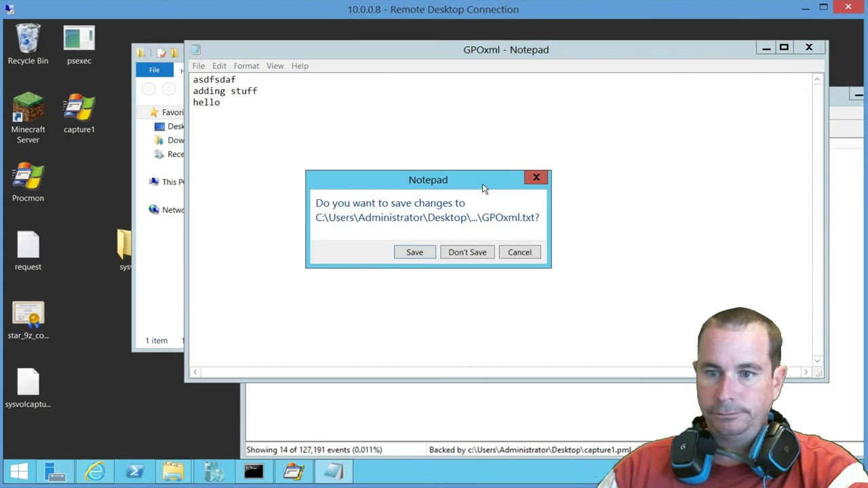
pyautogui.click(415, 254)
pyautogui.click(700, 102)
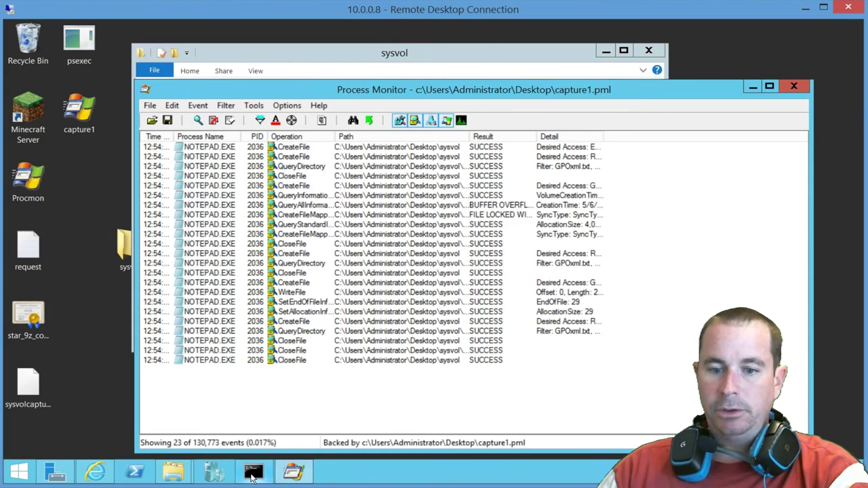
# Step: Open a second Command Prompt window alongside the one running psexec
pyautogui.click(253, 471)
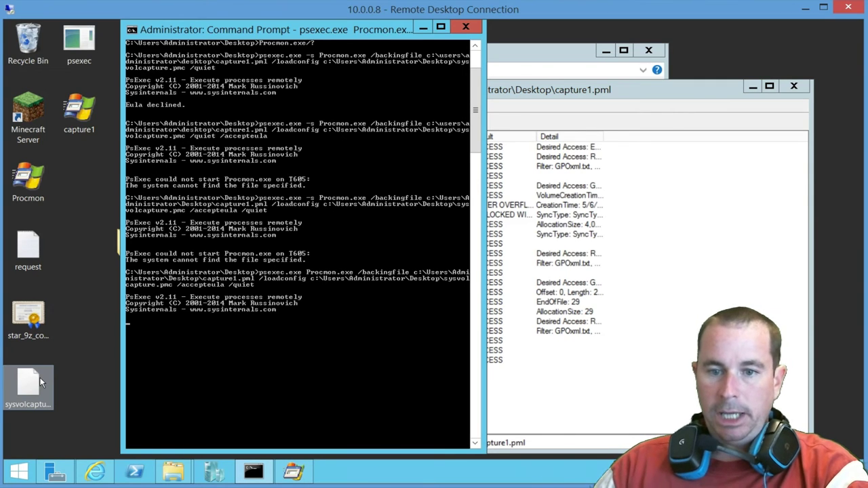
pyautogui.rightClick(253, 473)
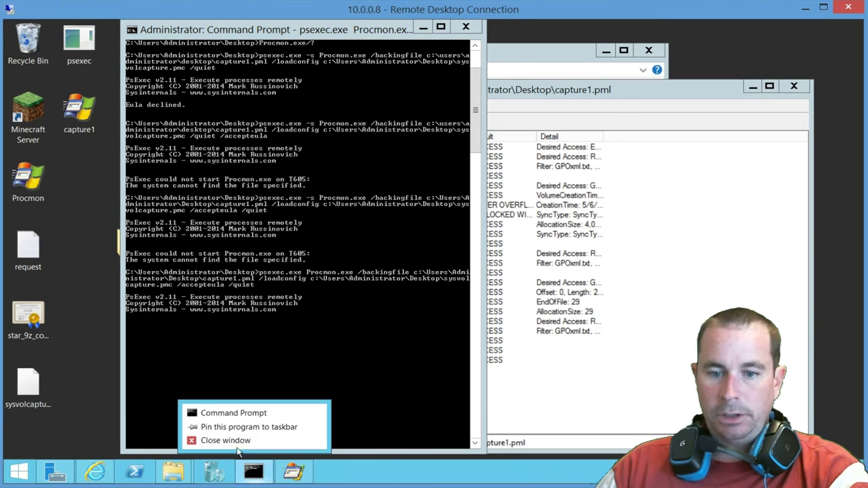
pyautogui.click(219, 412)
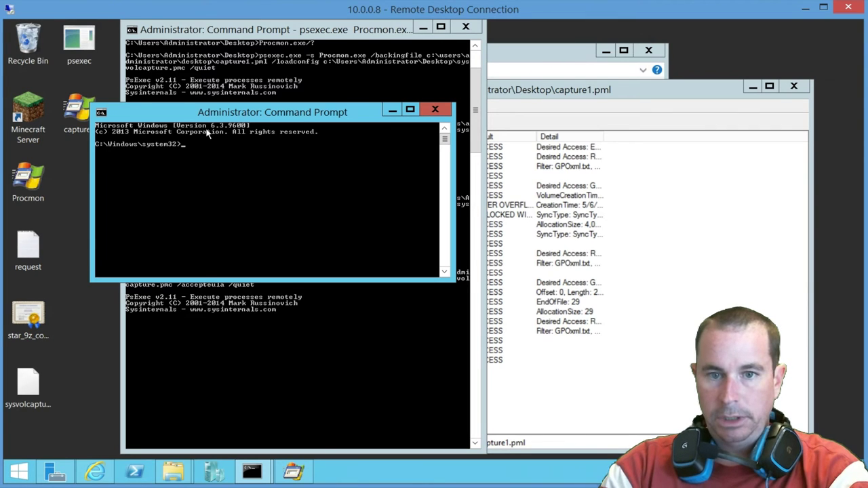
# Step: Change the new Command Prompt's working directory to \Users\Administrator\Desktop
pyautogui.write('cd \\Users')
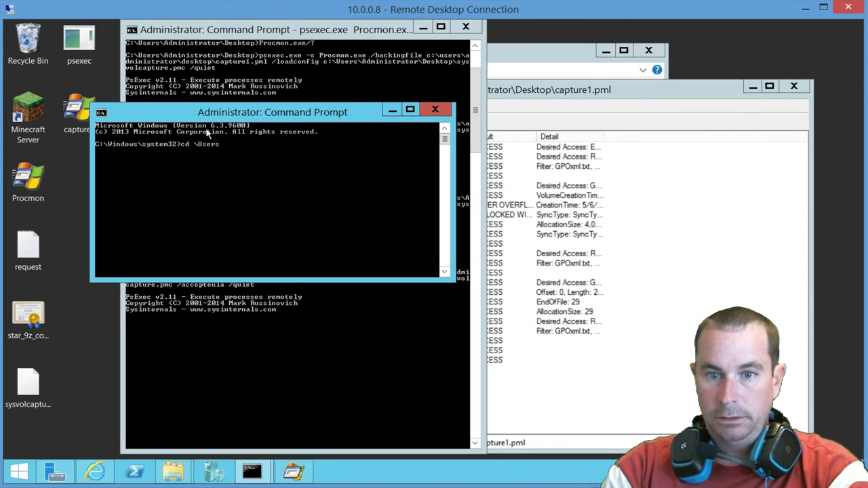
pyautogui.write('\\adm.c.')
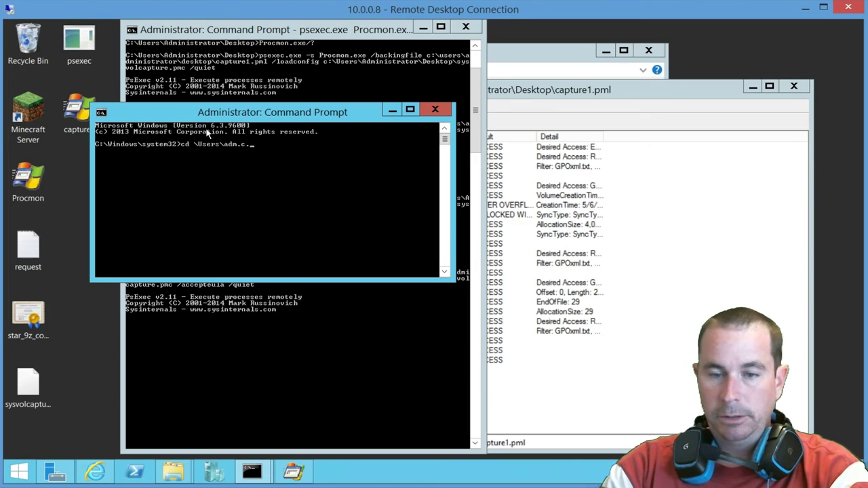
pyautogui.press('BackSpace')
pyautogui.press('BackSpace')
pyautogui.press('BackSpace')
pyautogui.press('BackSpace')
pyautogui.press('BackSpace')
pyautogui.press('Tab')
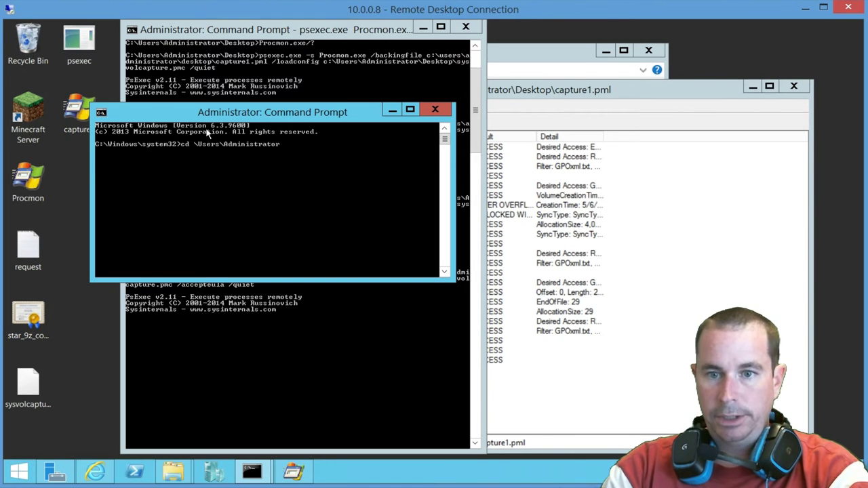
pyautogui.write('\\De')
pyautogui.press('Tab')
pyautogui.press('Return')
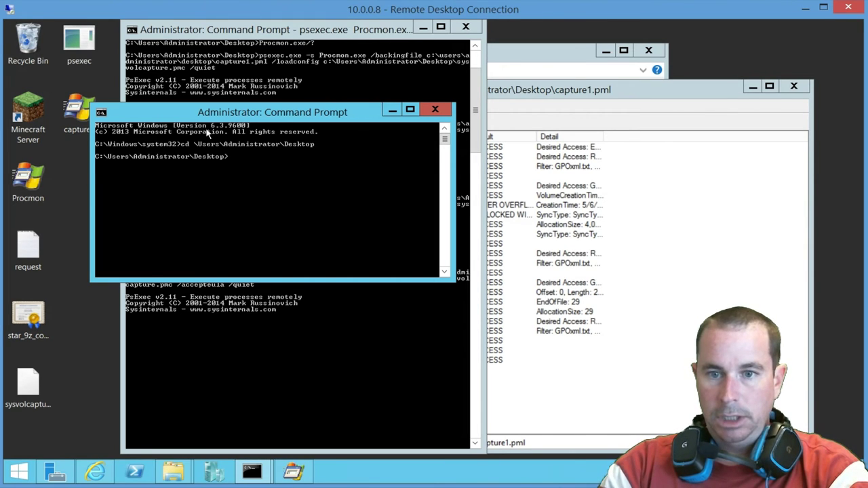
# Step: Try to stop Process Monitor by running psexec.exe -s Procmon.exe /terminate
pyautogui.write('p')
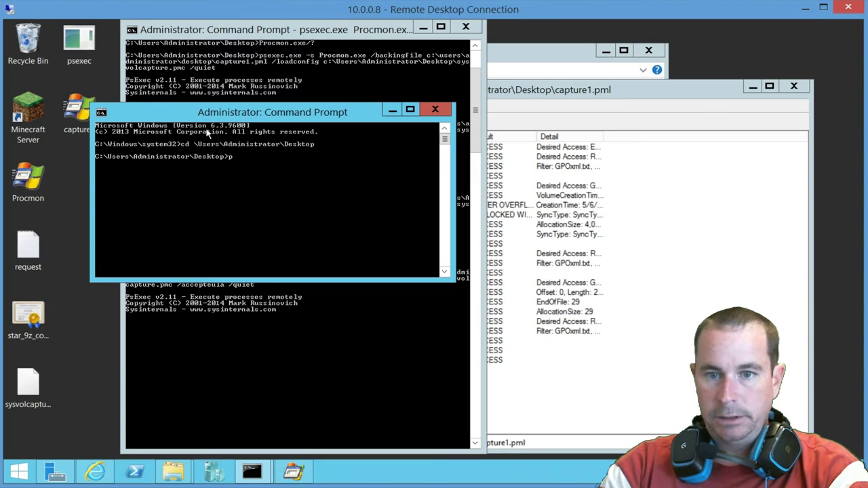
pyautogui.write('s')
pyautogui.press('Tab')
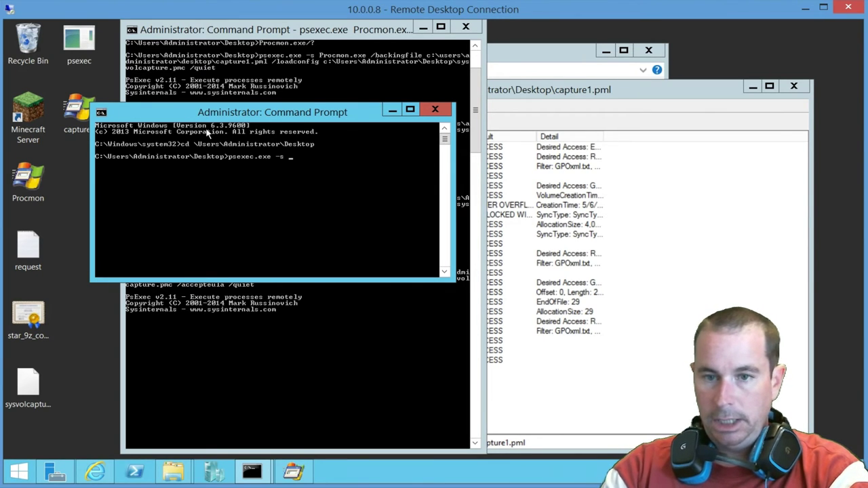
pyautogui.write('-s pro')
pyautogui.press('Tab')
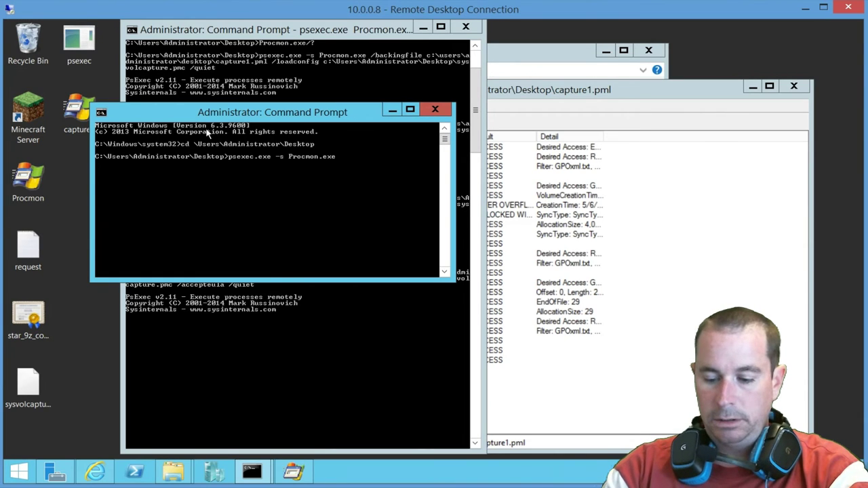
pyautogui.write('/terminate')
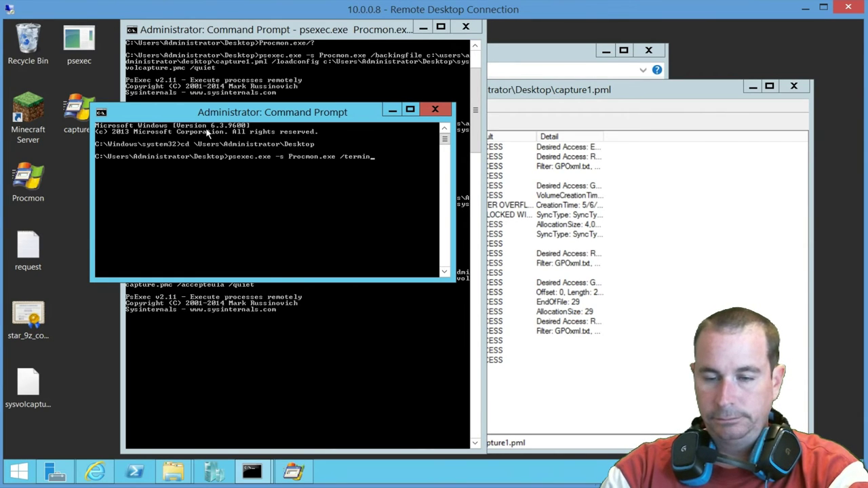
pyautogui.press('Return')
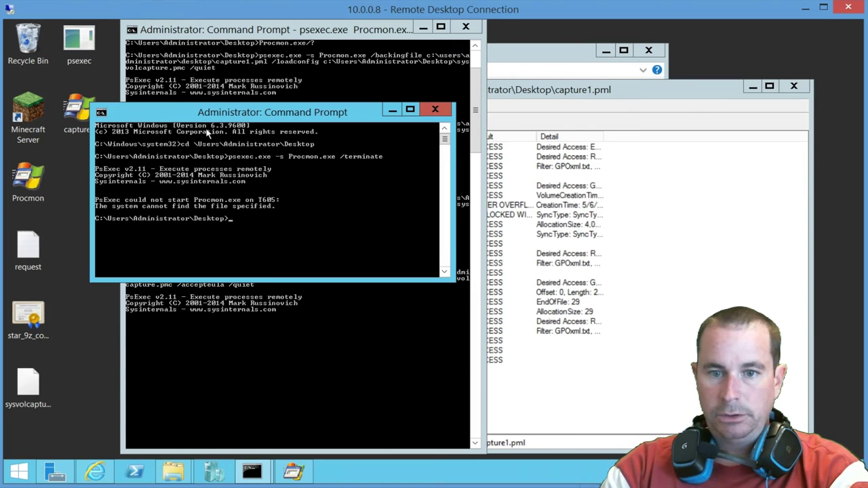
# Step: Recall the terminate command, remove its -s option, and run psexec.exe Procmon.exe /terminate
pyautogui.press('Up')
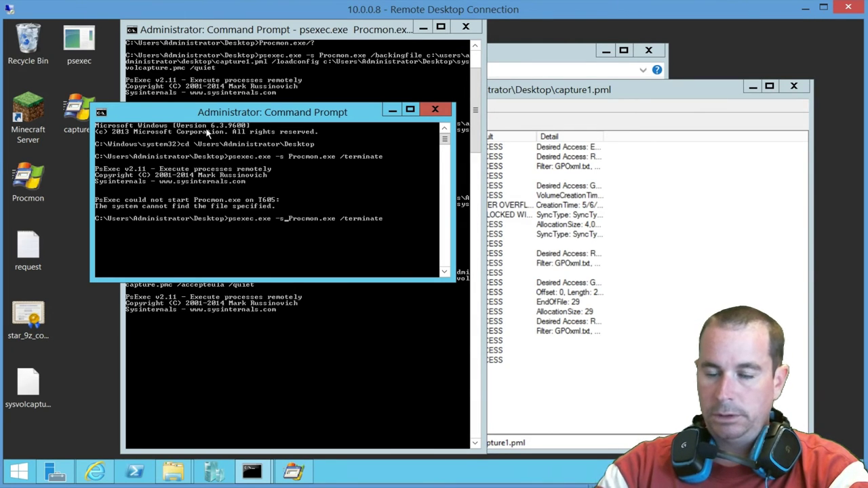
pyautogui.press('BackSpace')
pyautogui.press('BackSpace')
pyautogui.press('BackSpace')
pyautogui.press('Return')
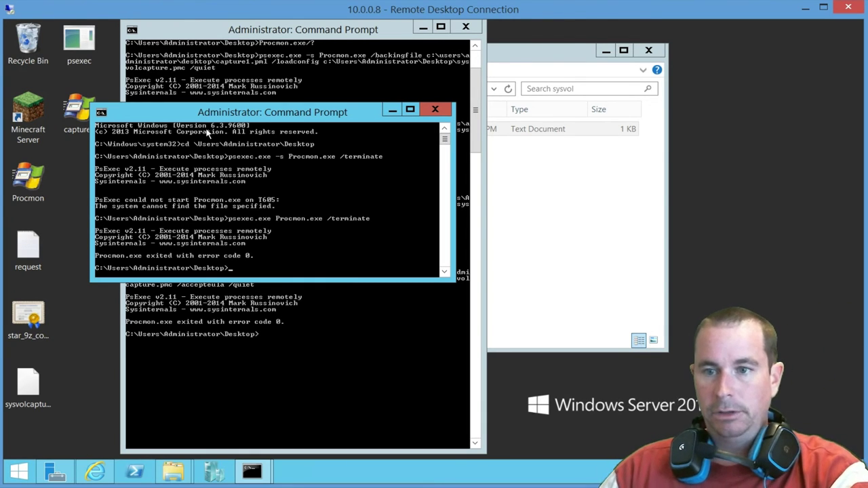
# Step: Open the capture1 log from the desktop, dismiss the filter dialog to view its events, and minimize Process Monitor
pyautogui.click(536, 68)
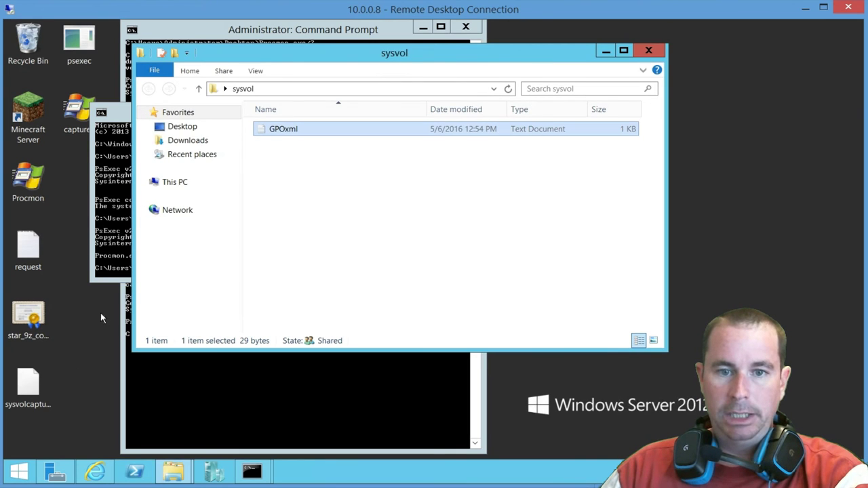
pyautogui.click(113, 223)
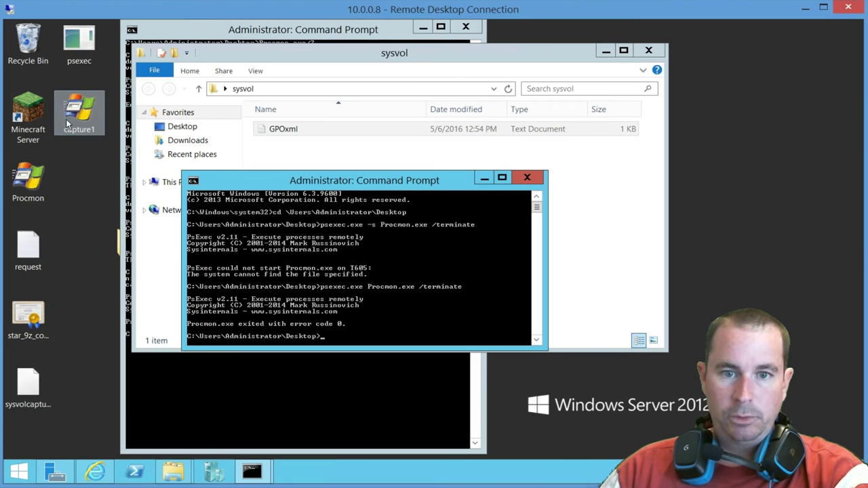
pyautogui.doubleClick(65, 118)
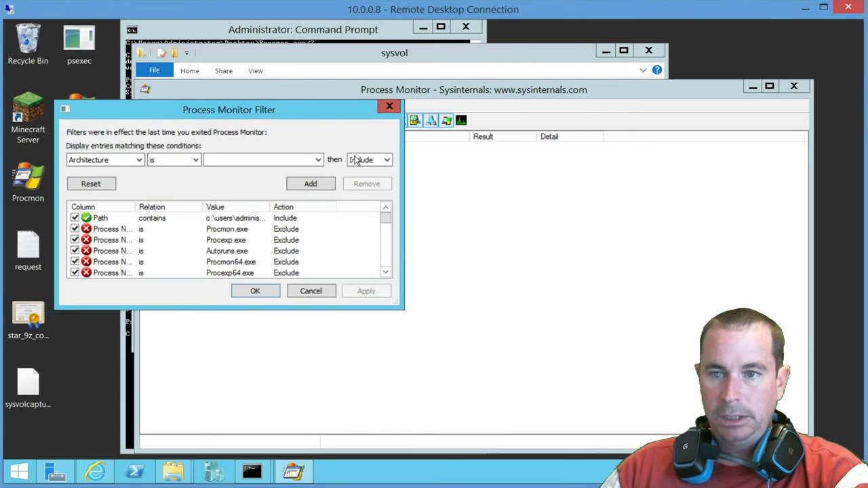
pyautogui.click(390, 107)
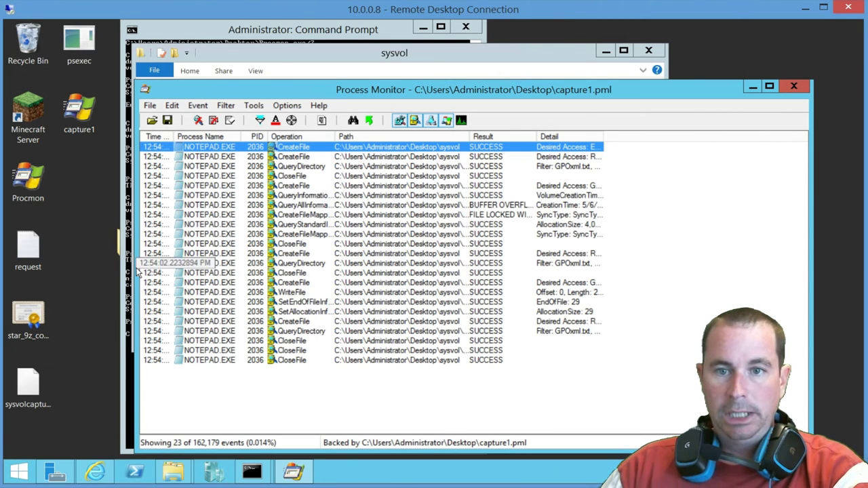
pyautogui.click(754, 86)
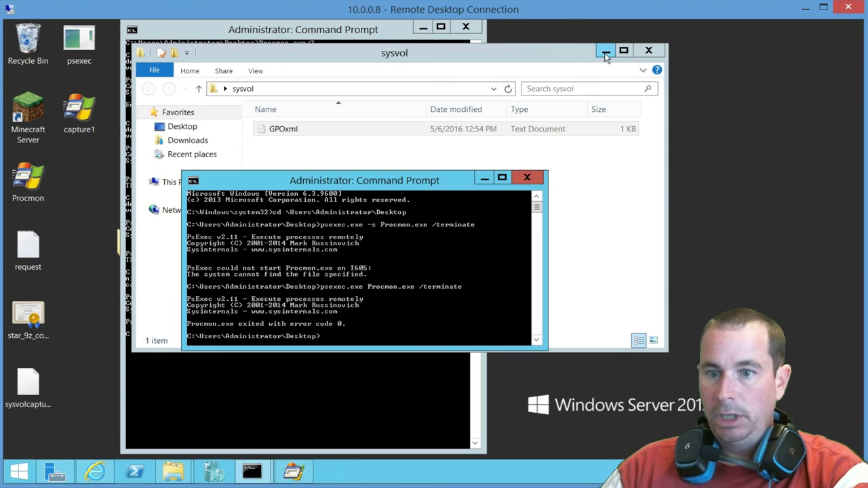
# Step: From the newer Command Prompt, open servers.txt in Notepad, creating it as a new file on the desktop
pyautogui.moveTo(204, 158); pyautogui.dragTo(202, 157)
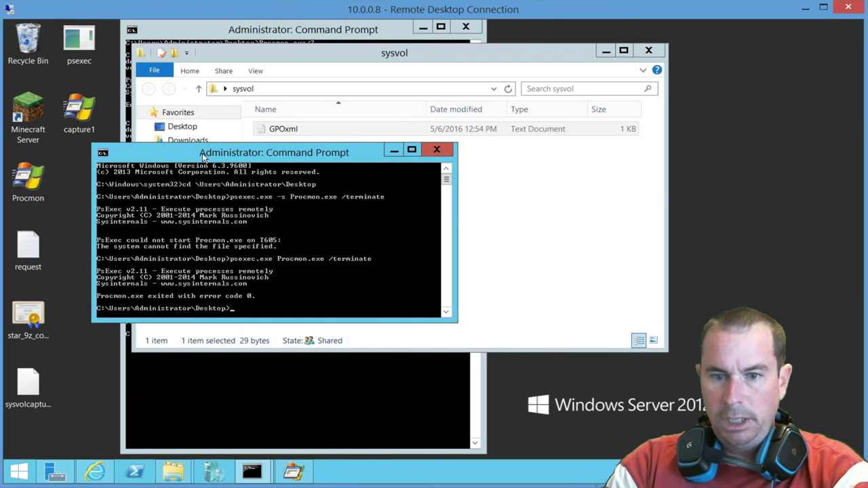
pyautogui.write('note')
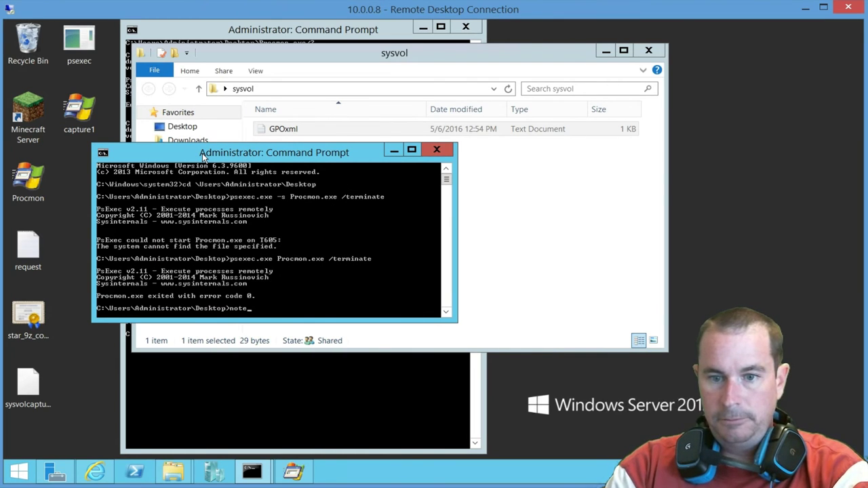
pyautogui.write('pad')
pyautogui.write('se')
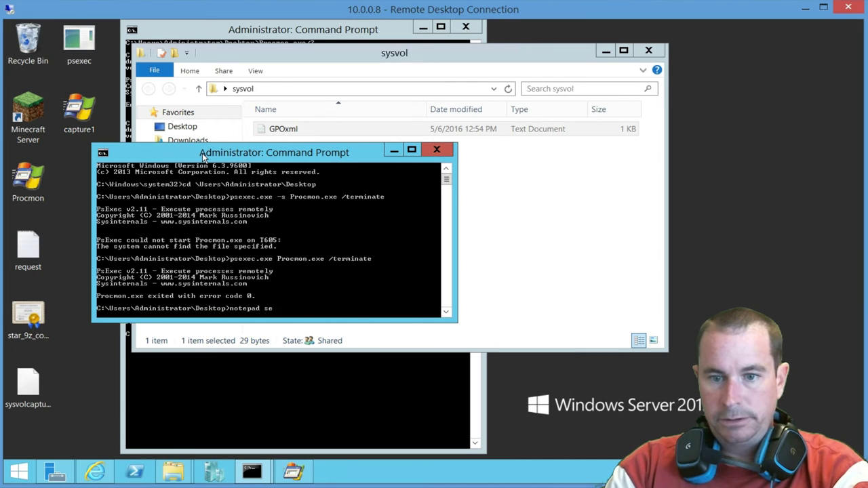
pyautogui.write('rvers.txt')
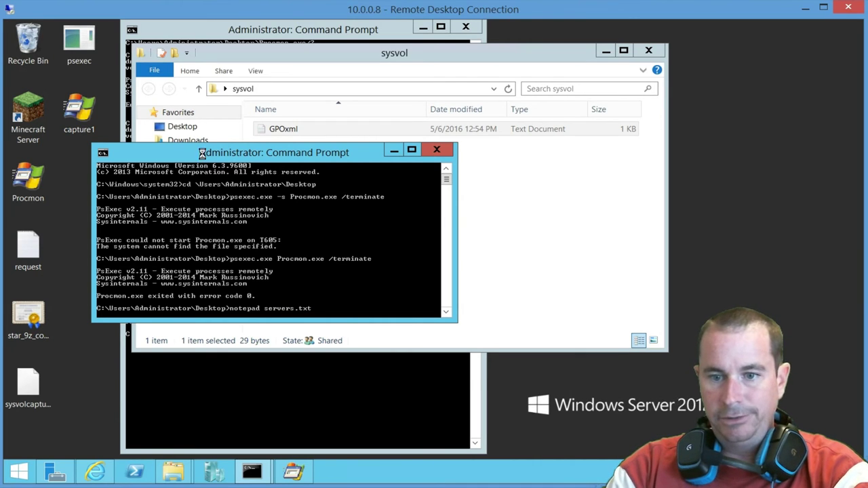
pyautogui.press('Return')
pyautogui.press('Return')
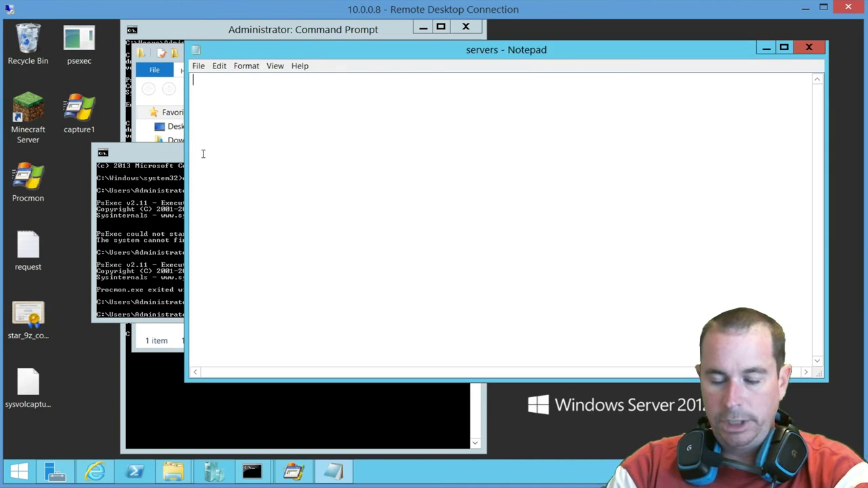
# Step: Enter 10.0.0.8 as the first line of servers.txt, then close the file and save the changes
pyautogui.write('10.0.0.0')
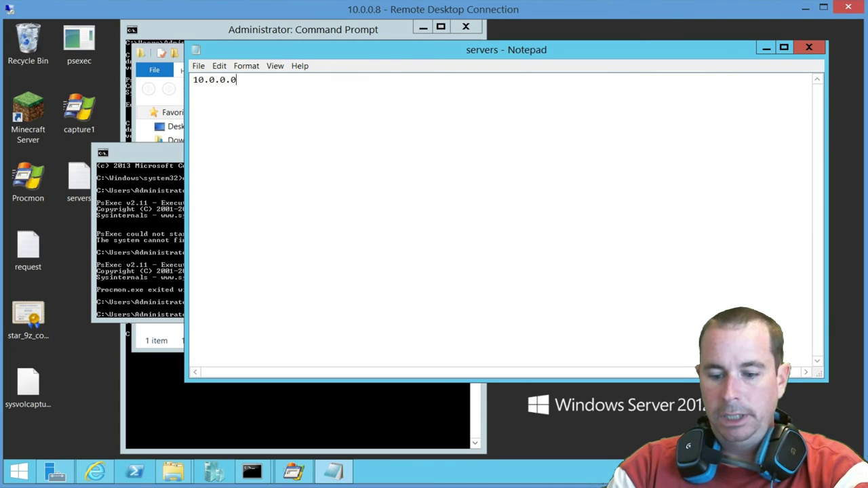
pyautogui.press('BackSpace')
pyautogui.write('8')
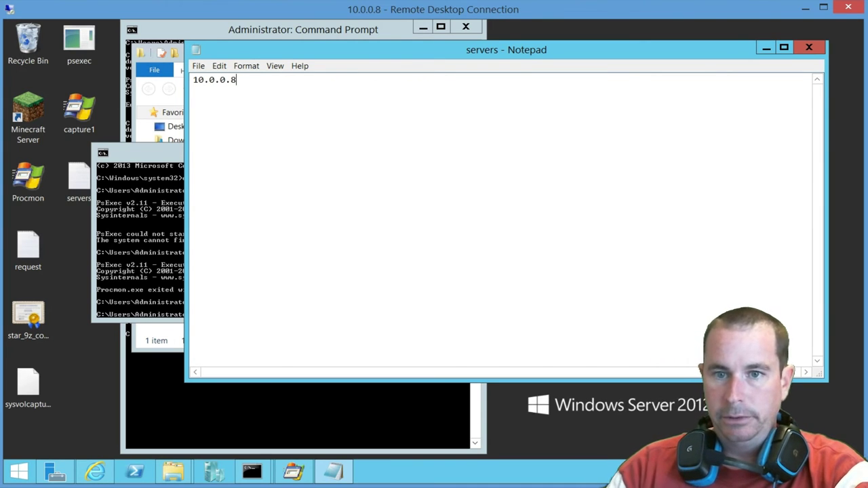
pyautogui.click(810, 47)
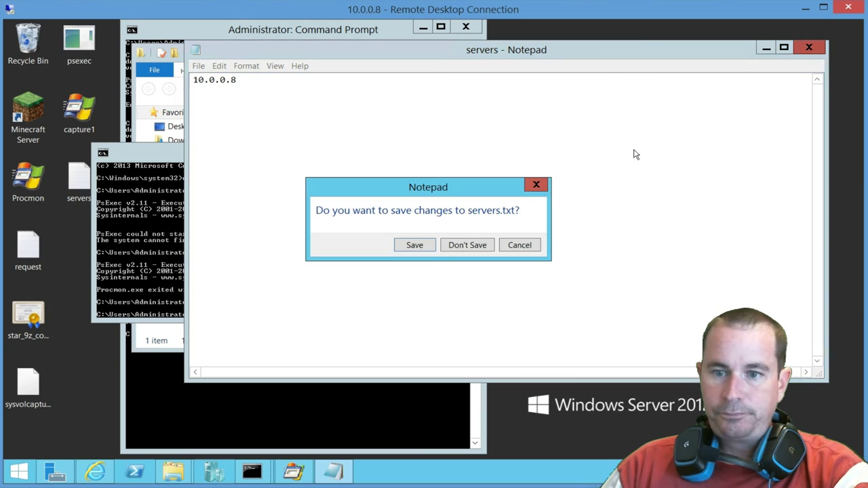
pyautogui.click(431, 248)
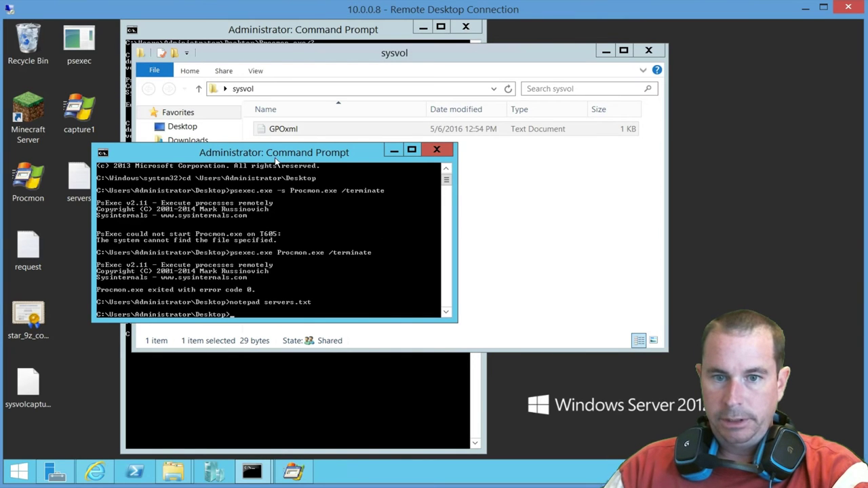
# Step: In the newer Command Prompt, enter the loop opening for /f %c in (c:\Users\Administrator\Desktop\servers.txt) do, leaving it unexecuted
pyautogui.moveTo(276, 161); pyautogui.dragTo(290, 158)
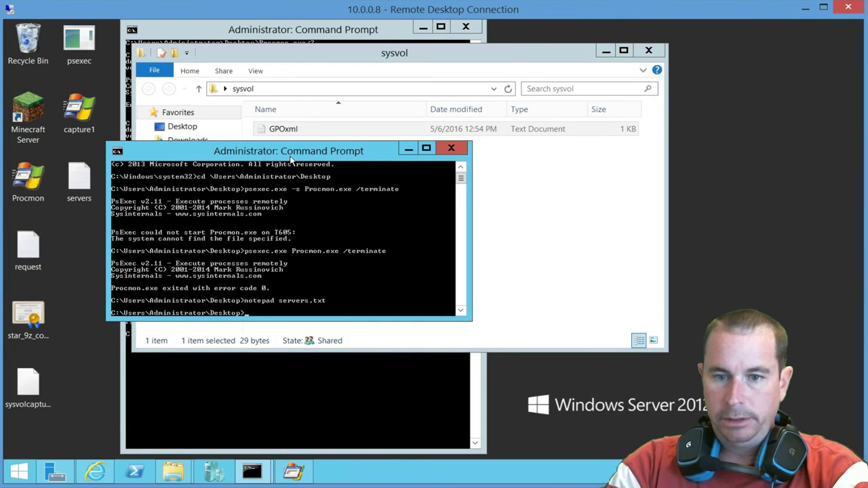
pyautogui.write('for')
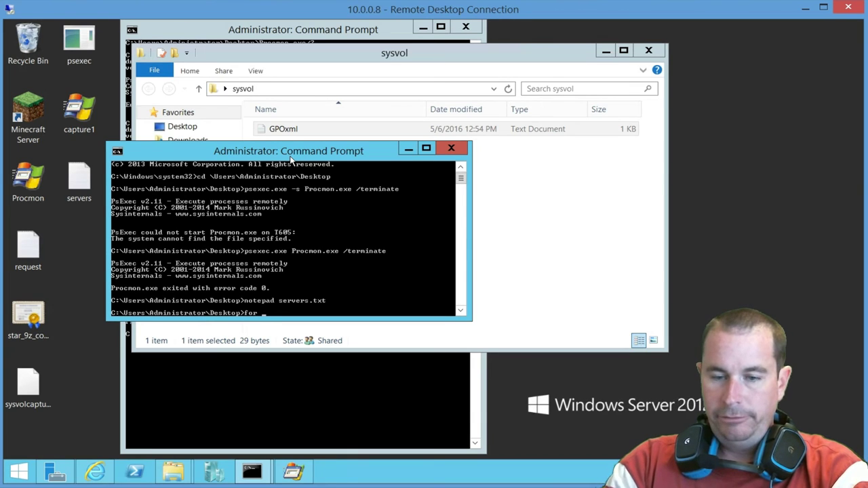
pyautogui.write(' /')
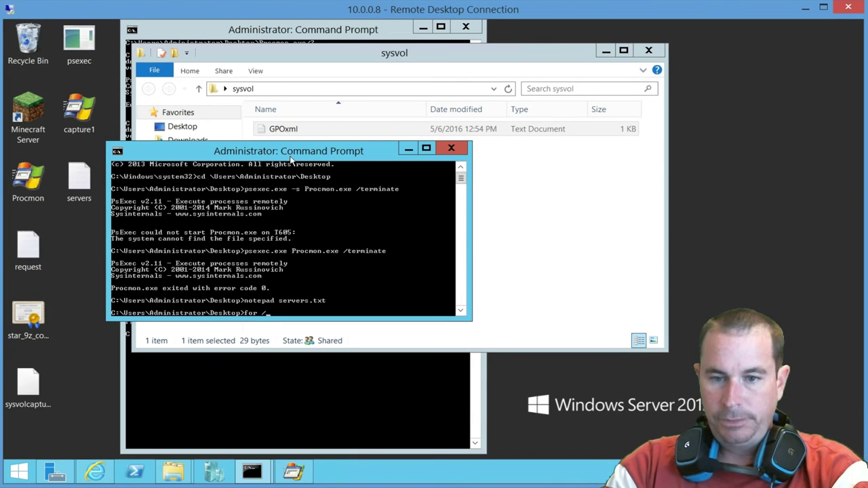
pyautogui.write('f')
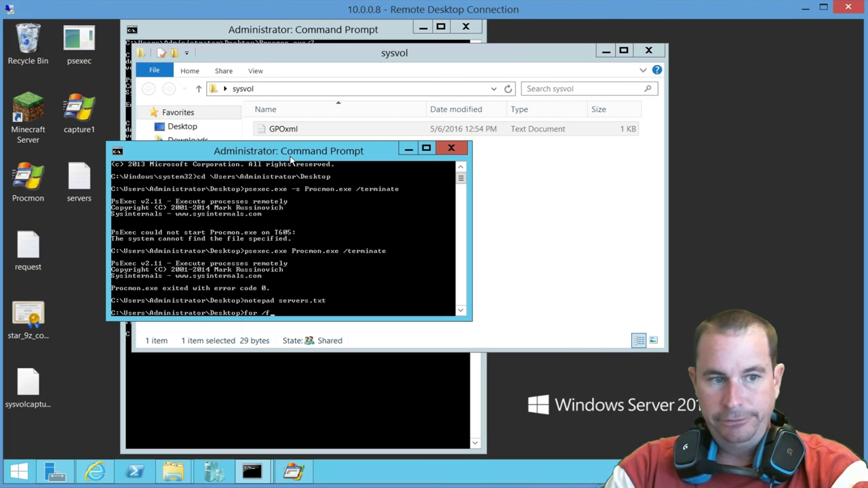
pyautogui.write(' %')
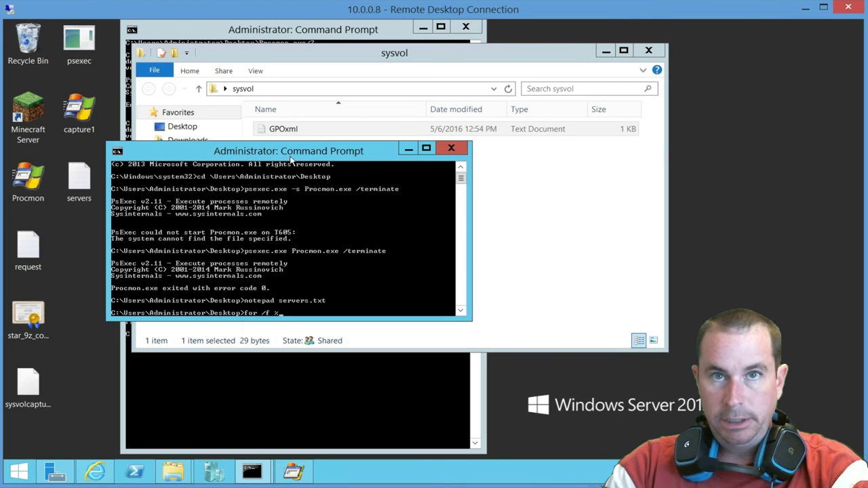
pyautogui.write('c')
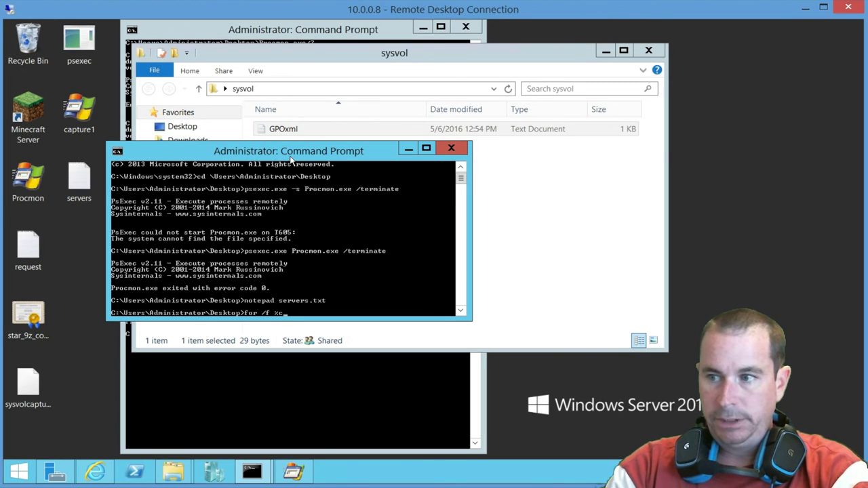
pyautogui.write(' %c in (')
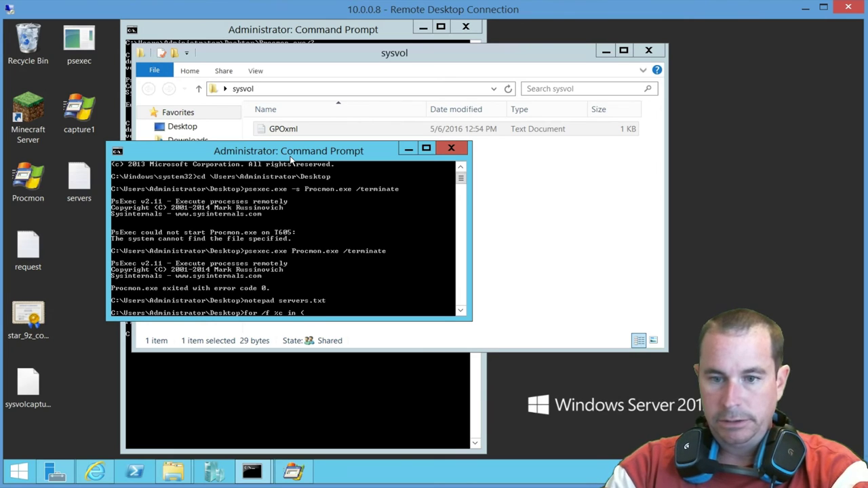
pyautogui.write('c:\\')
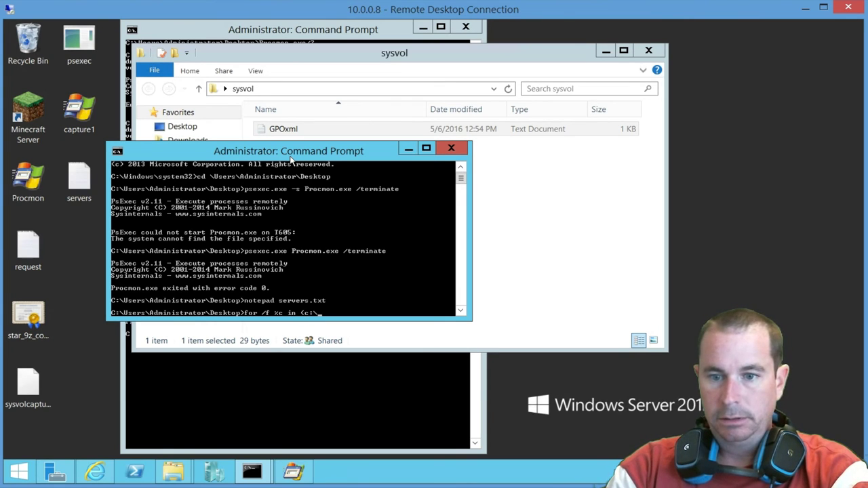
pyautogui.write('Users')
pyautogui.write('\\administrator\\Desktop\\servers.txt) do')
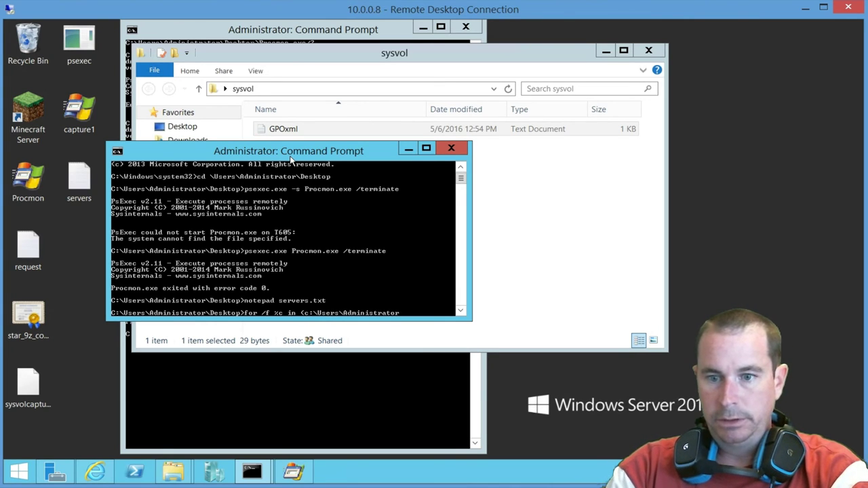
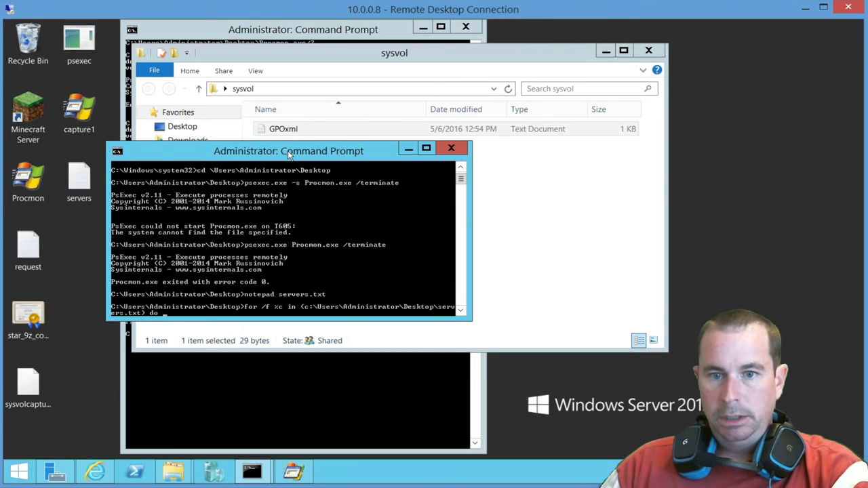
# Step: Copy the most recent psexec.exe Procmon.exe /backingfile command, without -s, from the older Command Prompt's output
pyautogui.moveTo(290, 160); pyautogui.dragTo(207, 177)
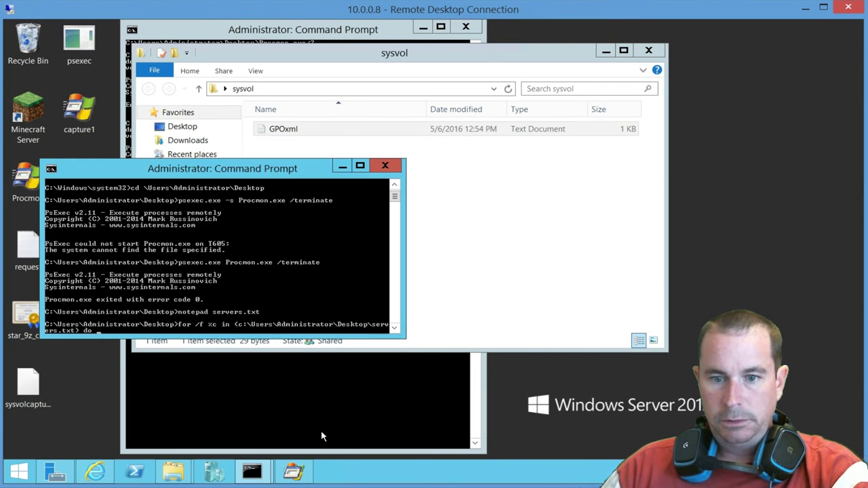
pyautogui.click(278, 385)
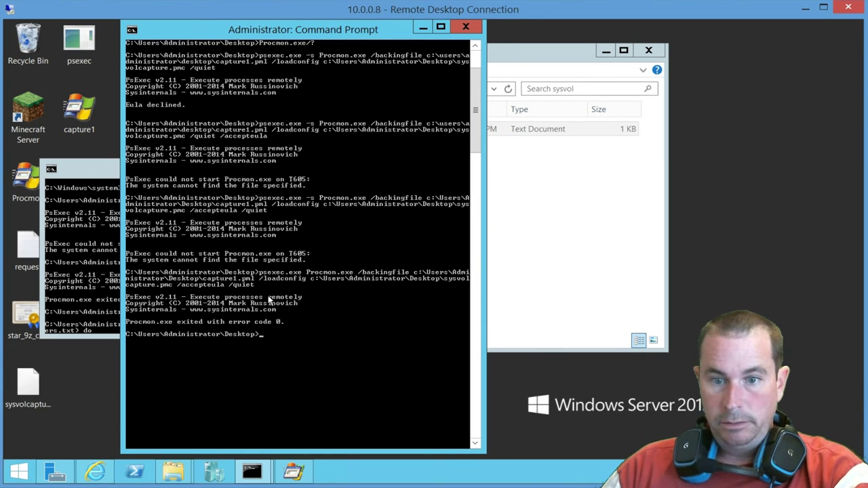
pyautogui.rightClick(217, 285)
pyautogui.click(227, 289)
pyautogui.click(127, 273)
pyautogui.moveTo(127, 272); pyautogui.dragTo(470, 296)
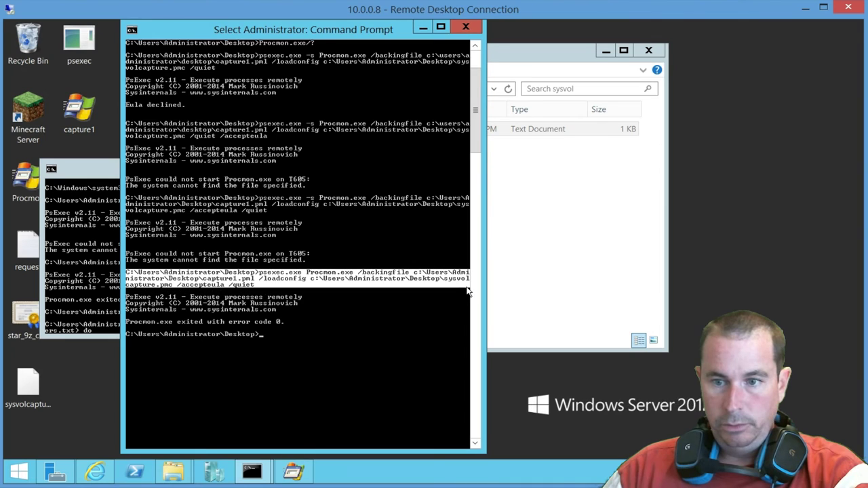
pyautogui.press('Return')
# Step: Launch Notepad from the older Command Prompt, paste the copied command, and delete its leading C:\Users\Administrator\Desktop> prompt text
pyautogui.write('notepad')
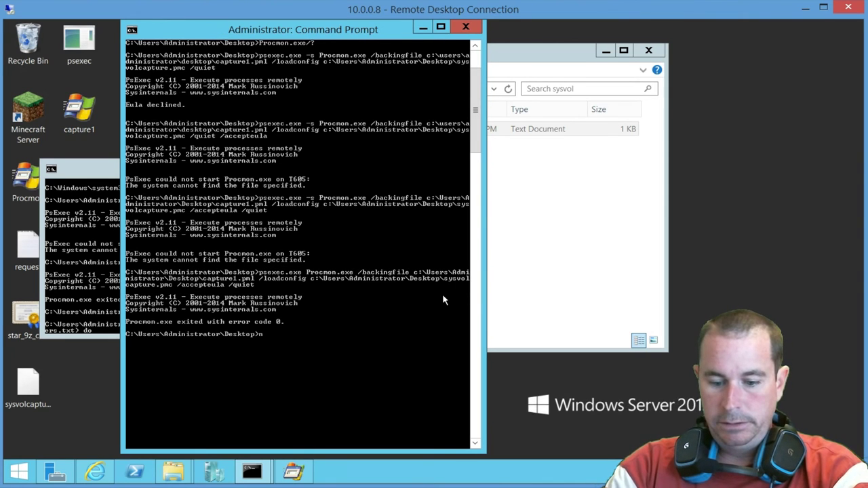
pyautogui.press('Return')
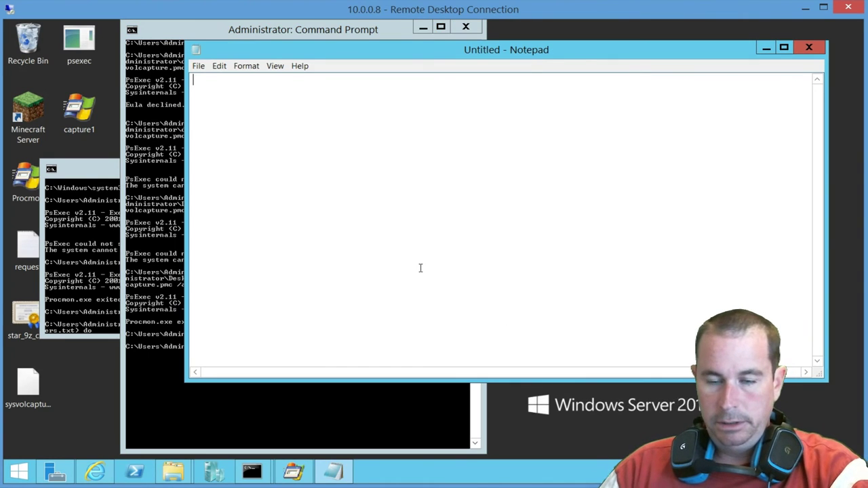
pyautogui.write('C:\\Users\\Administrator\\Desktop>psexec.exe Procmon.exe /backingfile c:\\Users\\Admi nistrator\\Desktop\\capture1.pml /loadconfig c:\\Users\\Administrator\\Desktop\\sysvol capture.pmc /accepteula /quiet')
pyautogui.moveTo(358, 80); pyautogui.dragTo(182, 78)
pyautogui.press('Delete')
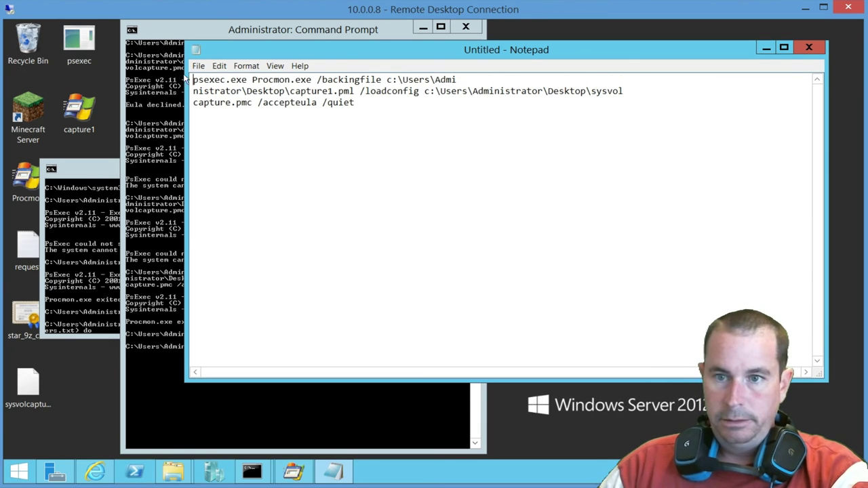
# Step: Remove the line breaks inside Administrator and sysvolcapture.pmc so the whole command sits on one line
pyautogui.click(461, 80)
pyautogui.press('Delete')
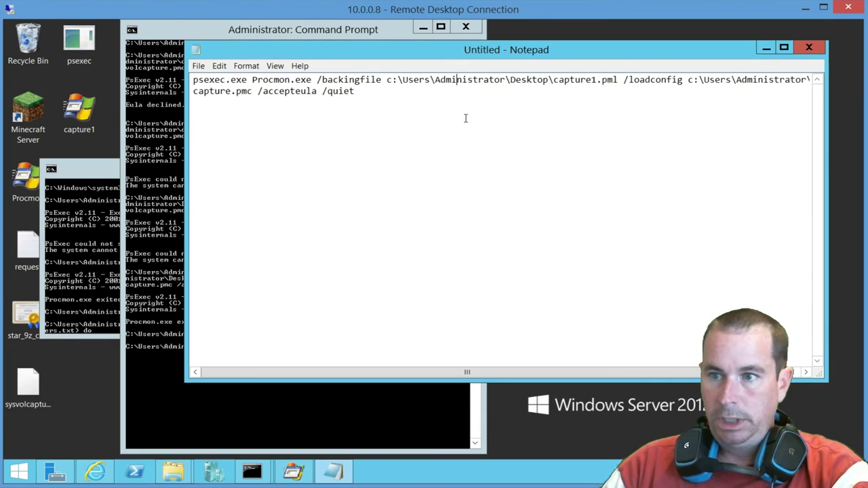
pyautogui.doubleClick(464, 49)
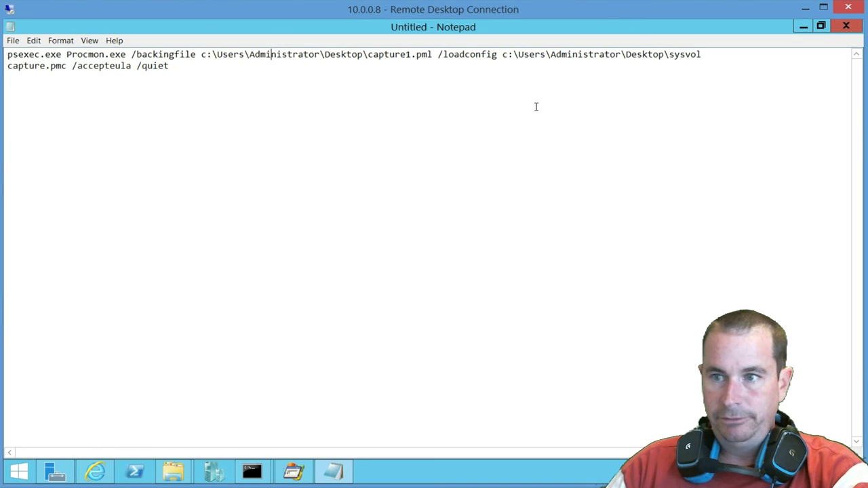
pyautogui.click(713, 52)
pyautogui.press('Delete')
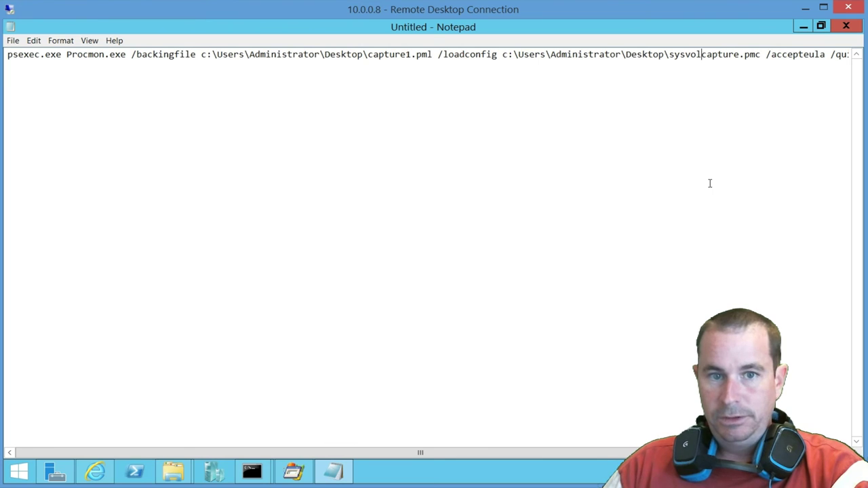
# Step: Copy the entire joined command from Notepad and paste it after do in the newer Command Prompt's loop
pyautogui.hotkey('ctrl', 'a')
pyautogui.press('super+c')
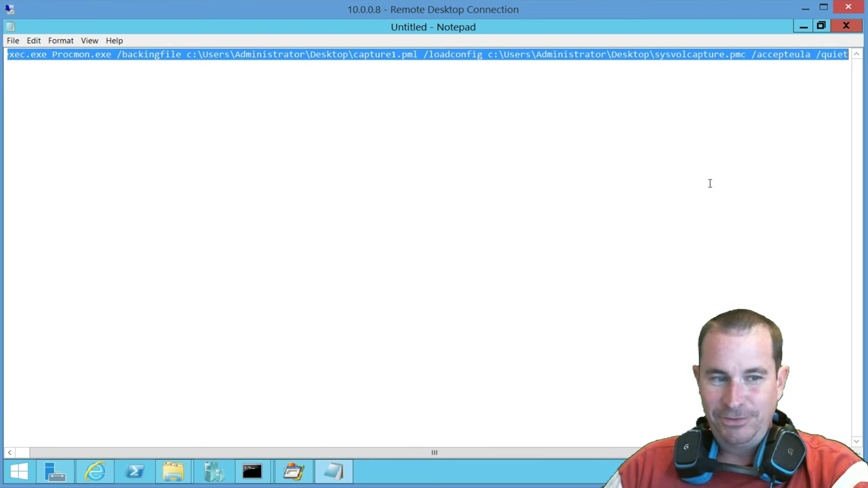
pyautogui.click(804, 26)
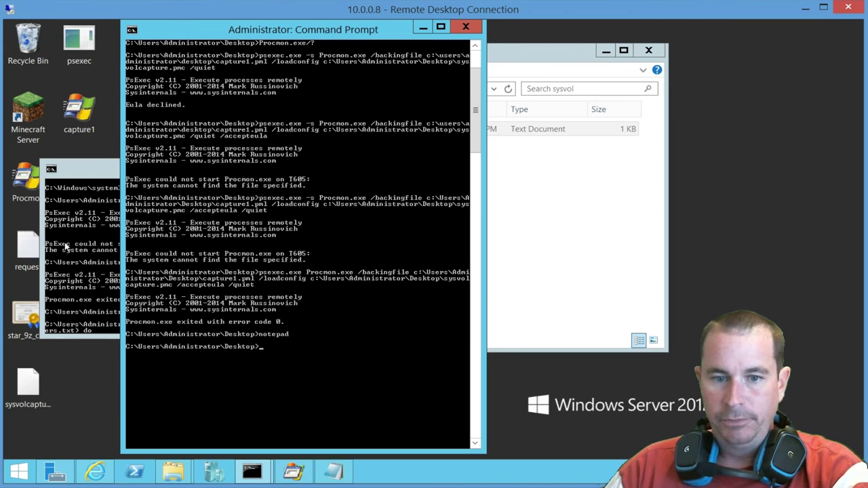
pyautogui.click(71, 248)
pyautogui.rightClick(118, 283)
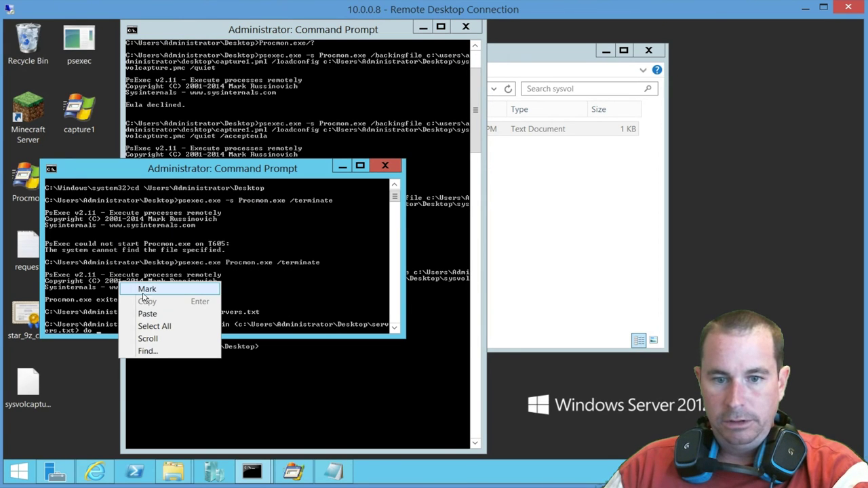
pyautogui.click(148, 314)
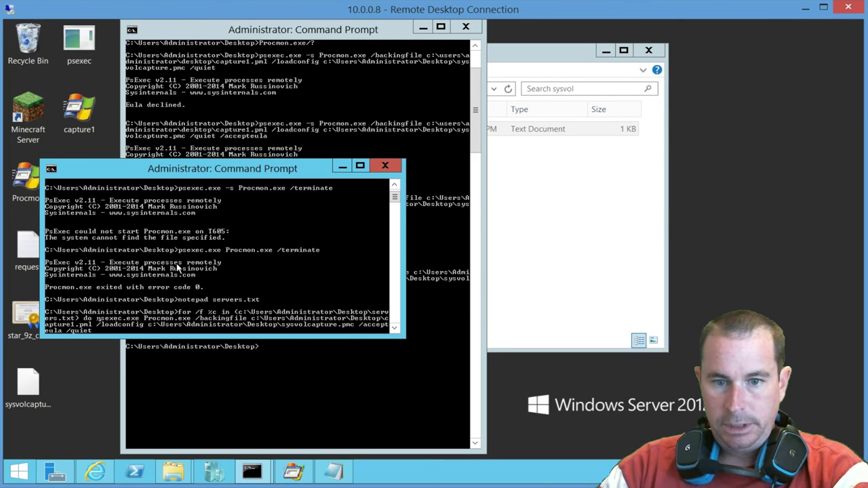
# Step: Insert \\%c between psexec.exe and Procmon.exe in the loop command and run it
pyautogui.write('\\\\')
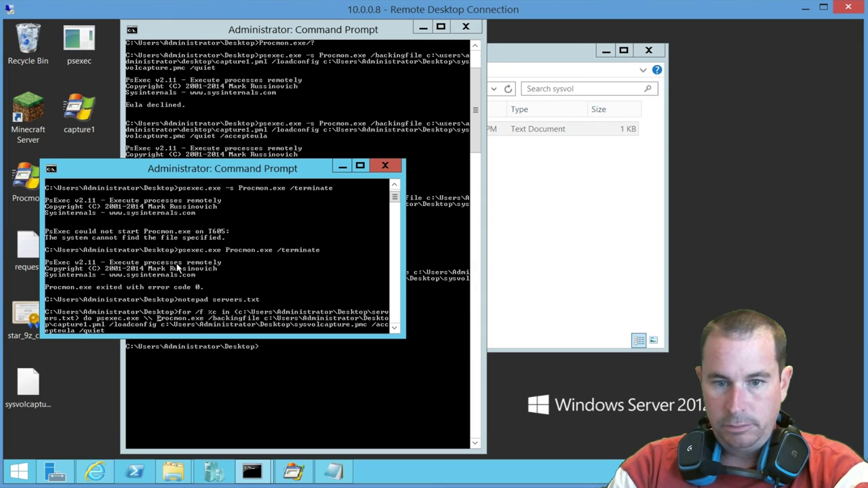
pyautogui.press('BackSpace')
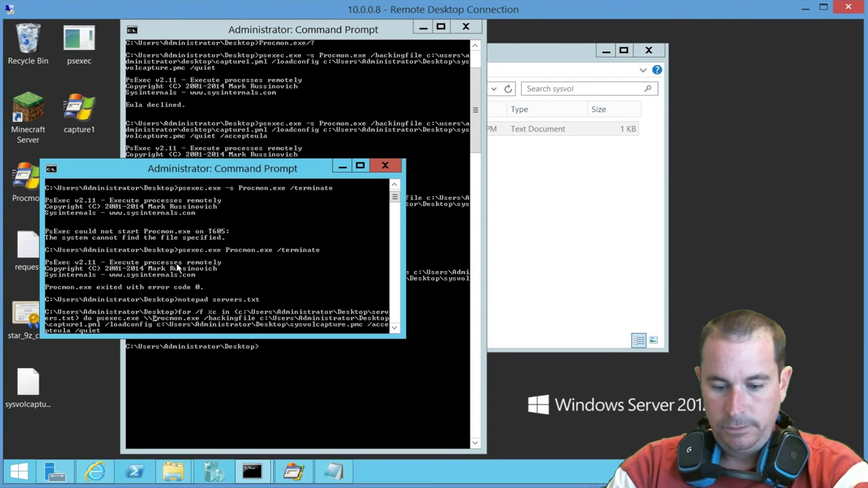
pyautogui.write('%c')
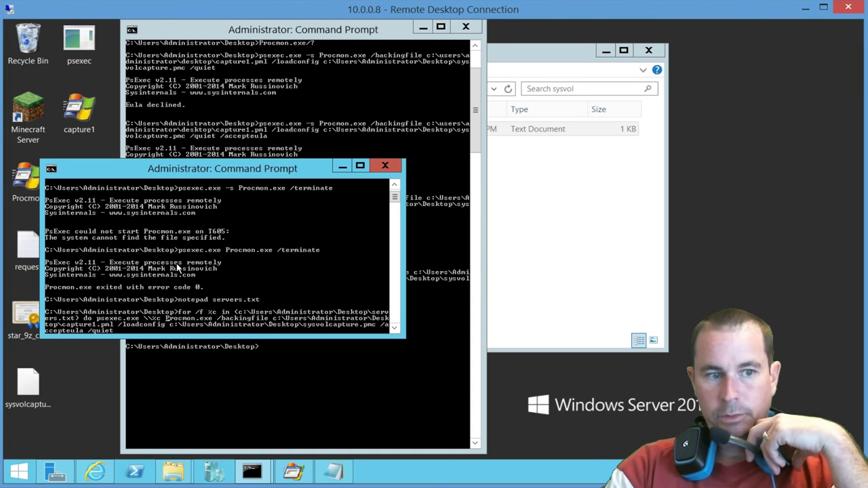
pyautogui.press('Return')
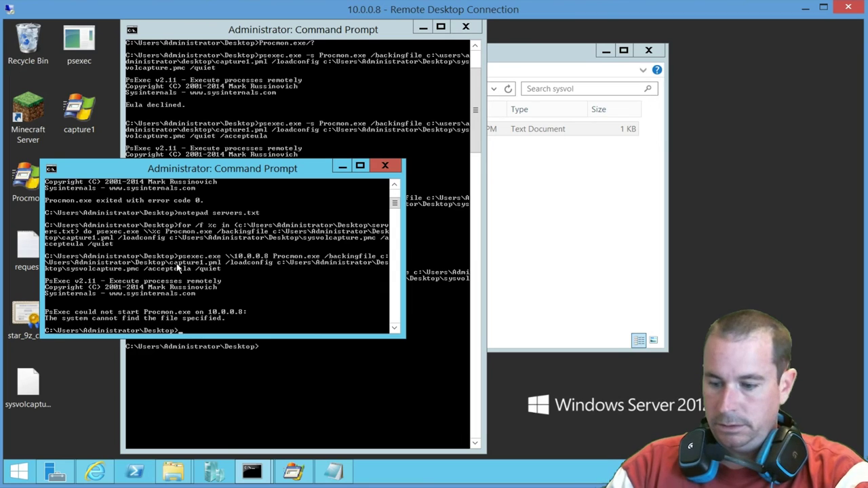
# Step: Recall the loop command, prefix Procmon.exe with the path c:\users\administrator\desktop\, and run it
pyautogui.press('Up')
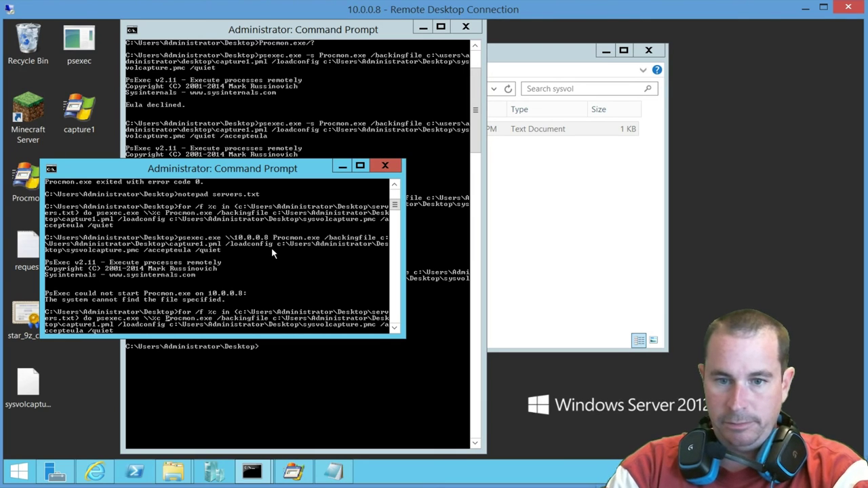
pyautogui.write('c:')
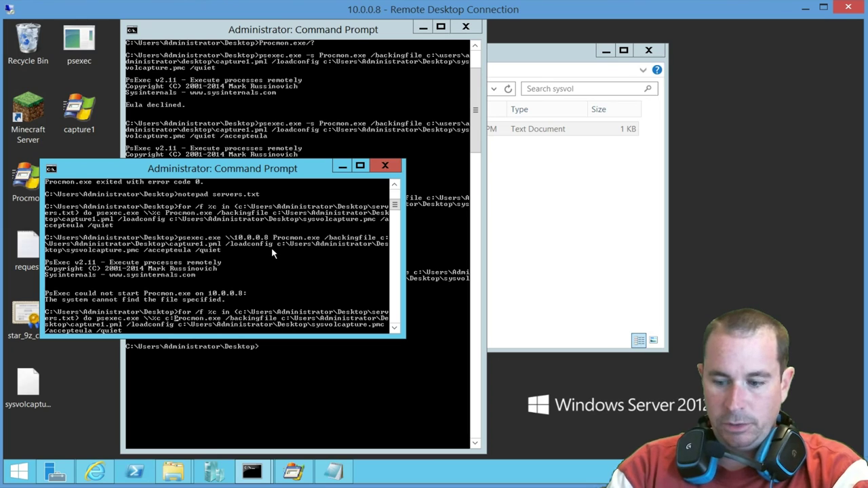
pyautogui.write('\\')
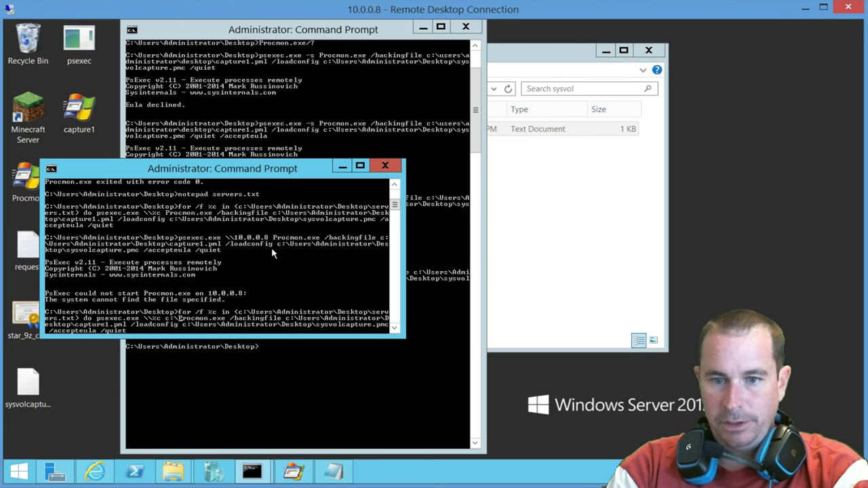
pyautogui.write('users')
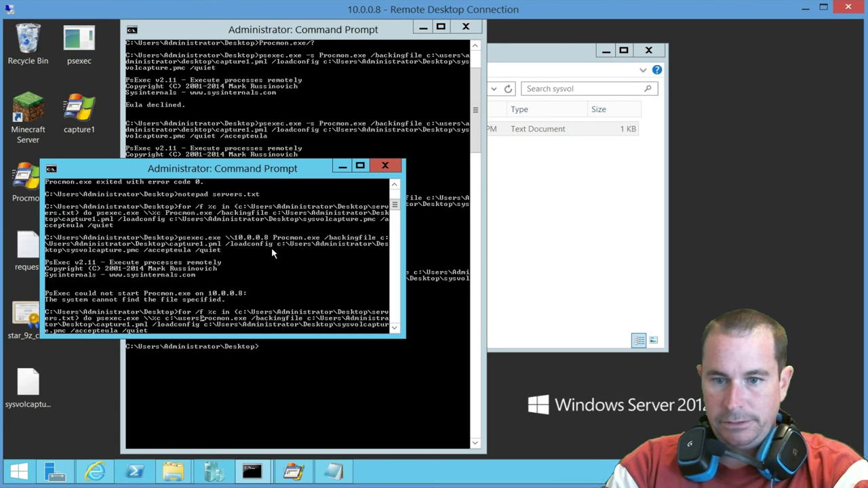
pyautogui.write('\\admini')
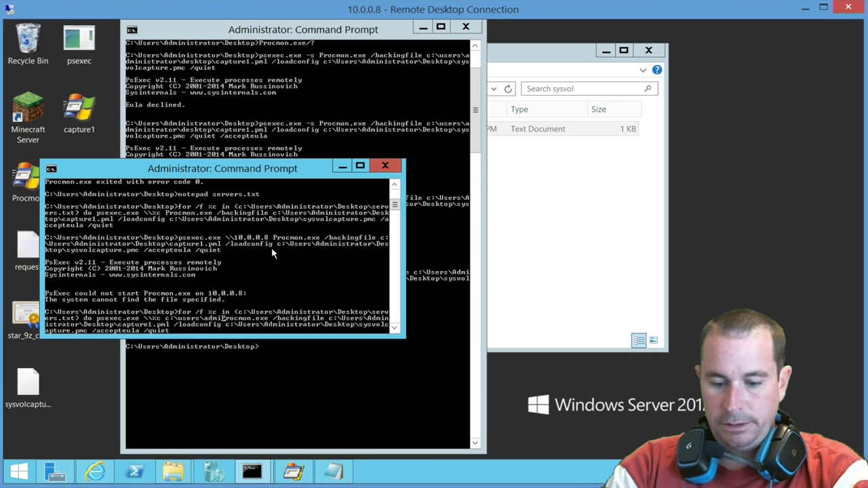
pyautogui.write('strator\\')
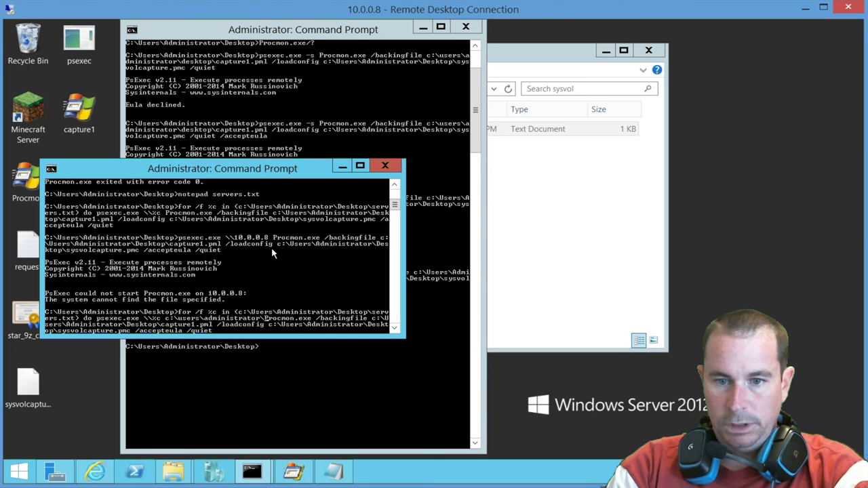
pyautogui.write('desktop\\')
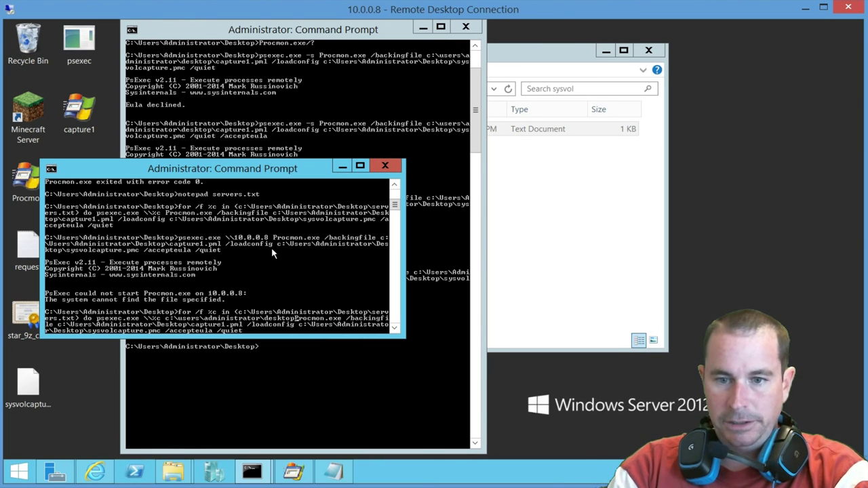
pyautogui.press('Return')
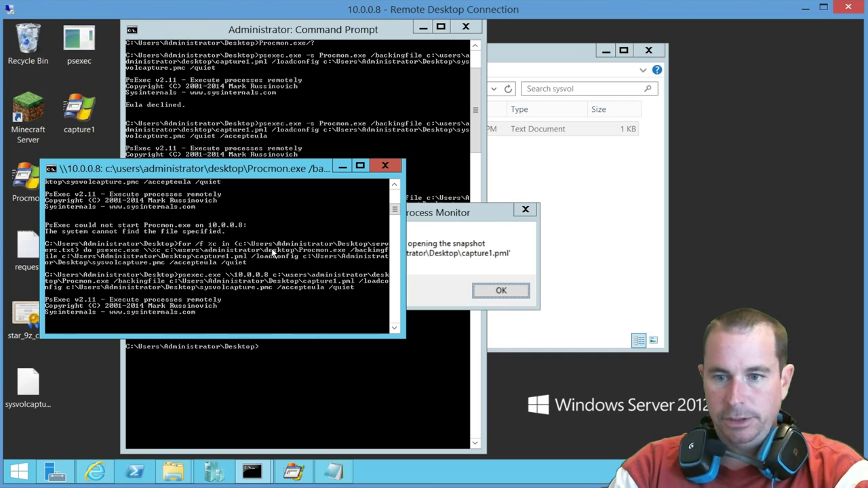
# Step: Dismiss the Process Monitor snapshot error for capture1.pml and reposition the Command Prompt window running the loop
pyautogui.click(491, 265)
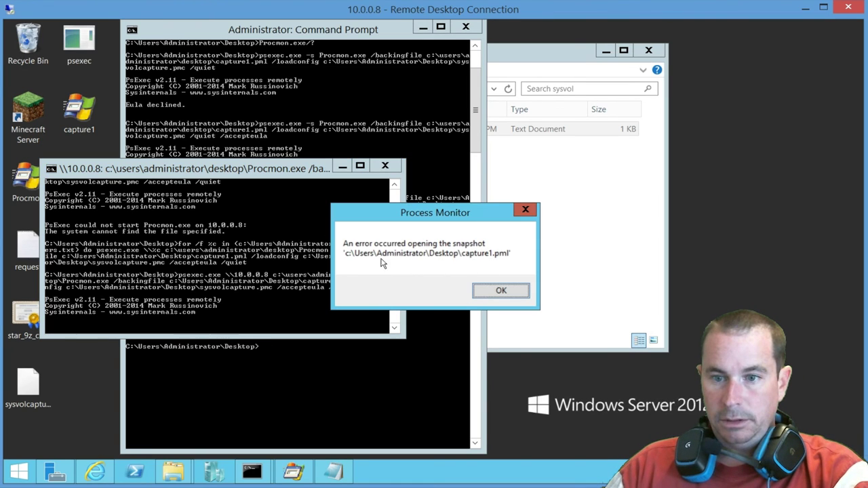
pyautogui.click(497, 291)
pyautogui.click(246, 175)
pyautogui.moveTo(247, 175); pyautogui.dragTo(269, 182)
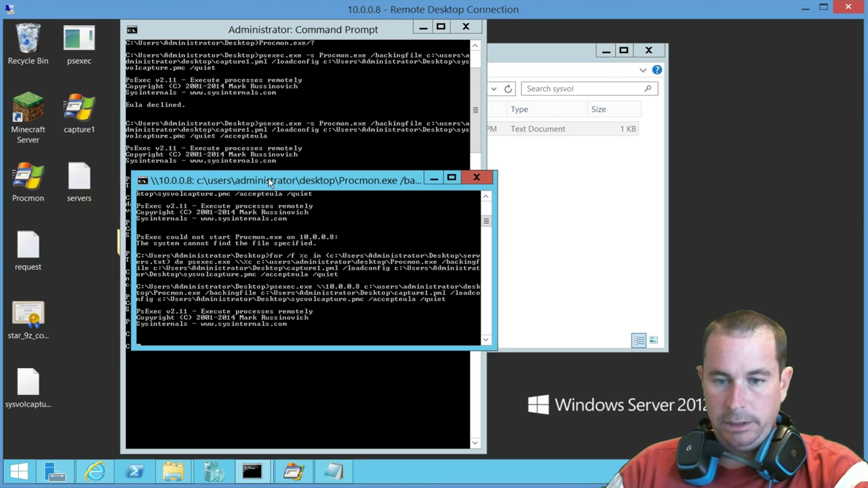
pyautogui.click(247, 403)
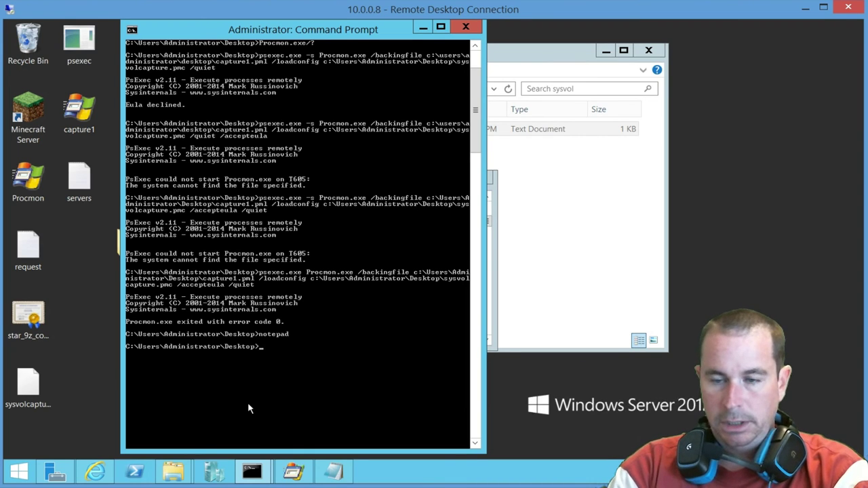
pyautogui.click(494, 299)
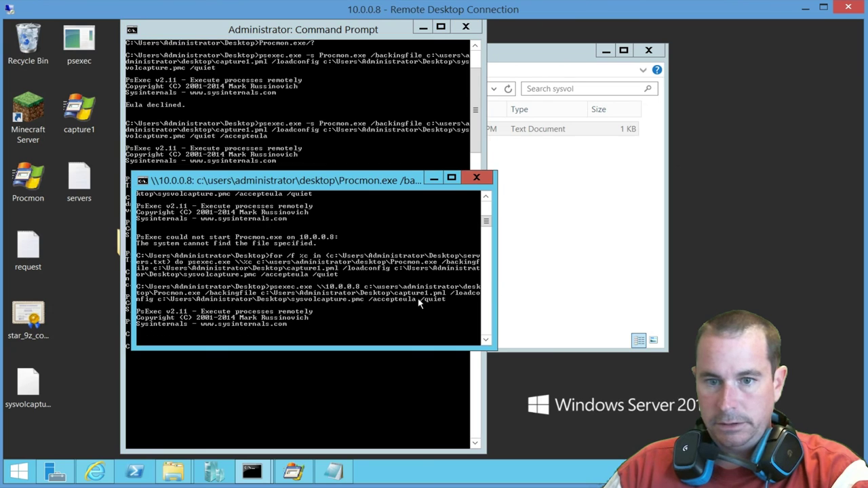
pyautogui.moveTo(353, 182); pyautogui.dragTo(283, 221)
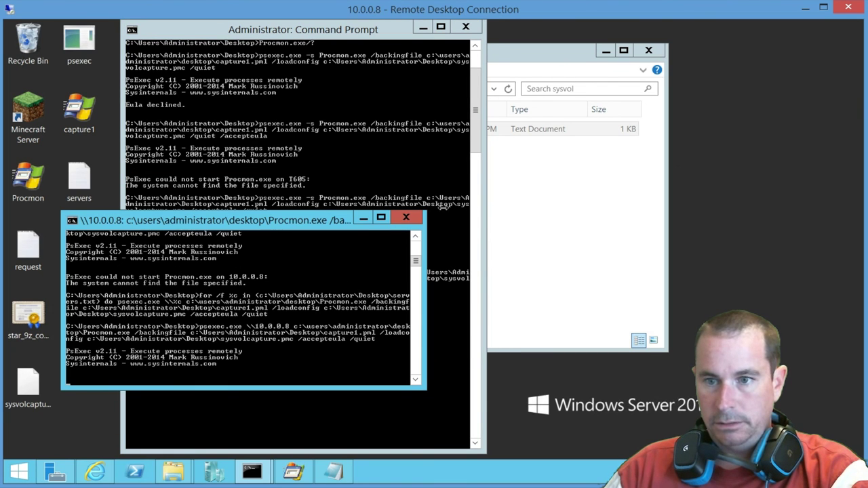
# Step: Minimize the older Command Prompt and close the Process Monitor window showing capture1.pml
pyautogui.click(441, 46)
pyautogui.click(423, 28)
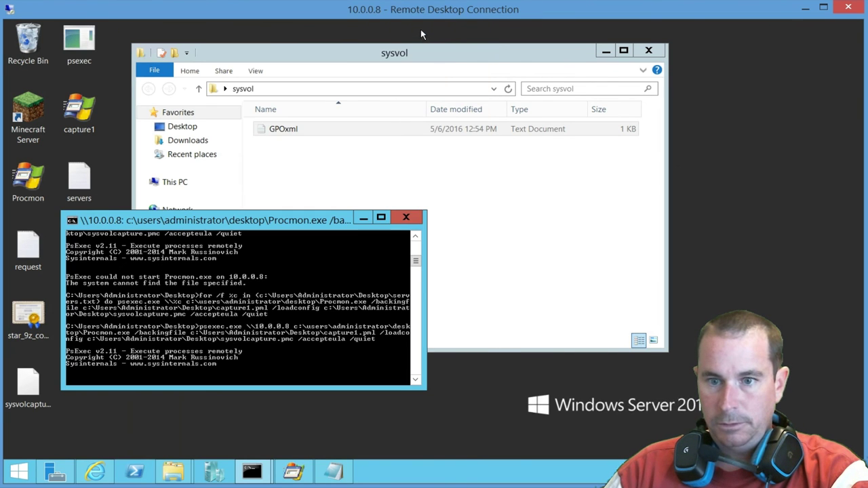
pyautogui.moveTo(281, 220); pyautogui.dragTo(341, 197)
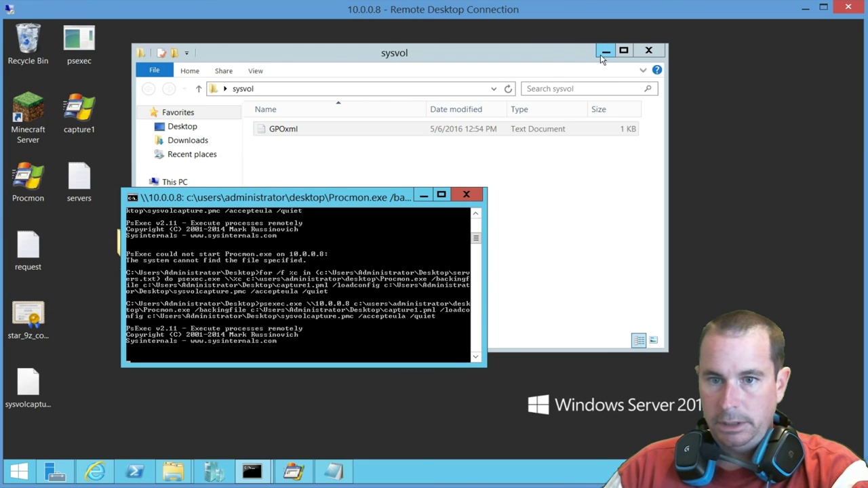
pyautogui.click(293, 472)
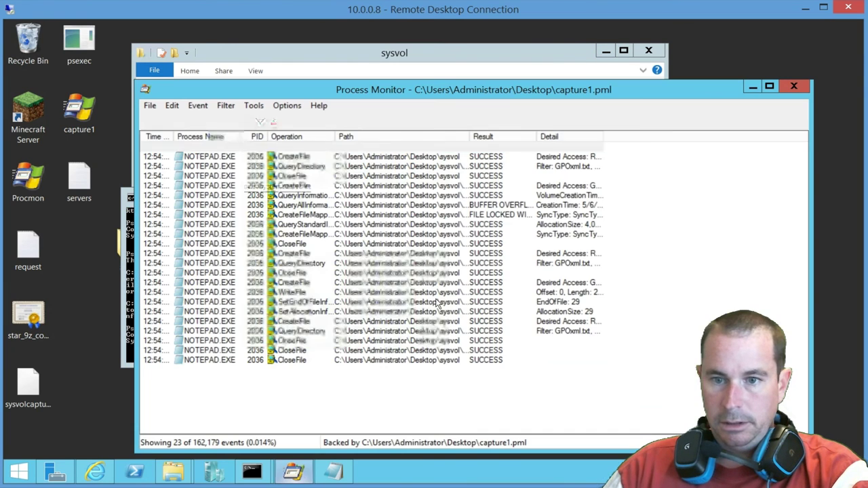
pyautogui.click(753, 86)
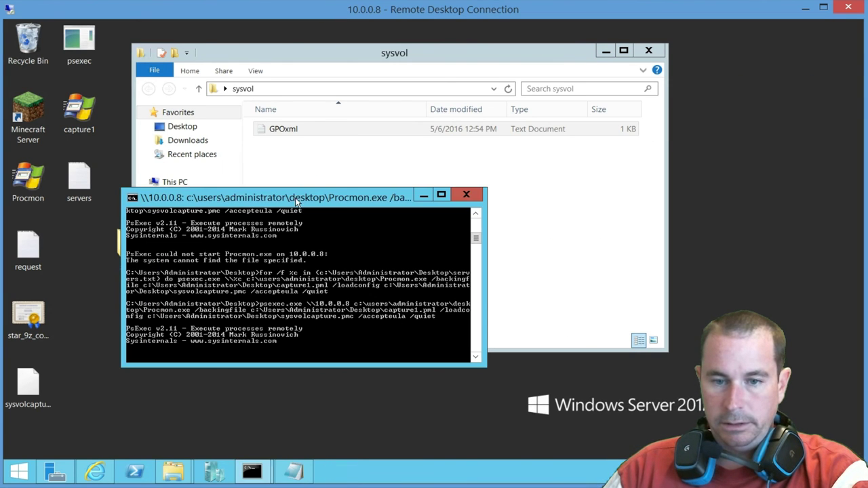
pyautogui.rightClick(248, 468)
pyautogui.click(224, 412)
pyautogui.click(366, 43)
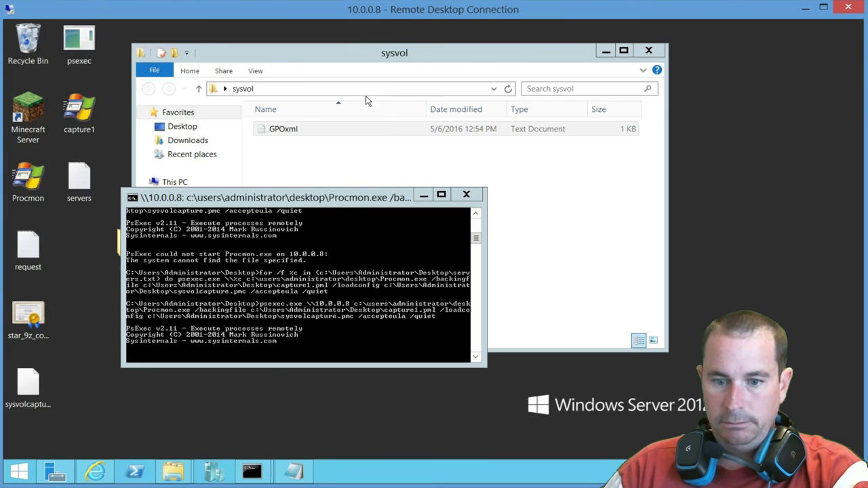
pyautogui.moveTo(251, 471)
pyautogui.click(190, 421)
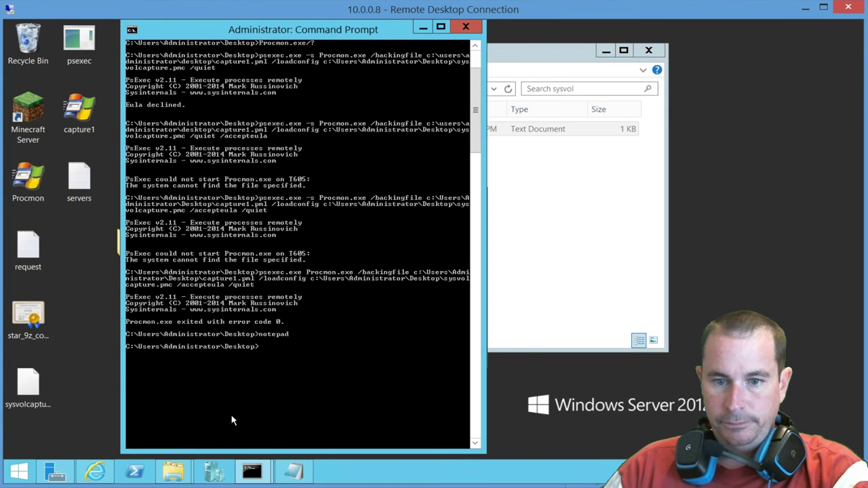
pyautogui.click(421, 29)
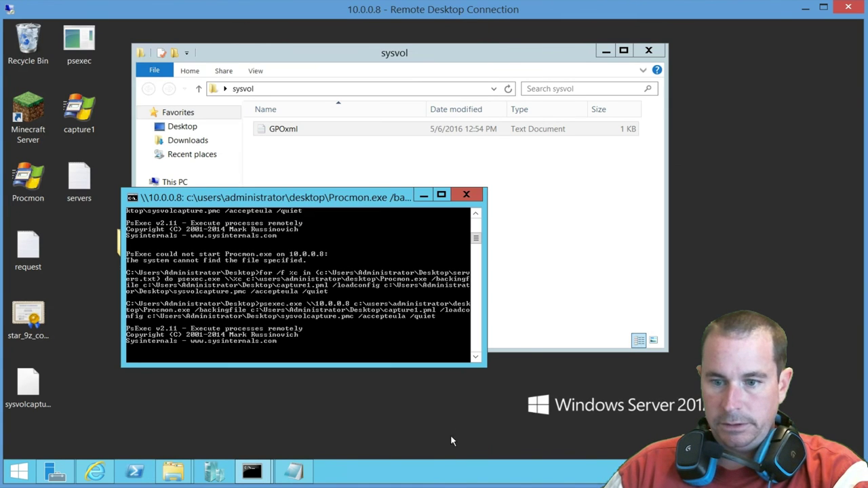
# Step: End the Procmon64.exe process from Task Manager's detailed process list and minimize Task Manager
pyautogui.rightClick(445, 473)
pyautogui.click(488, 441)
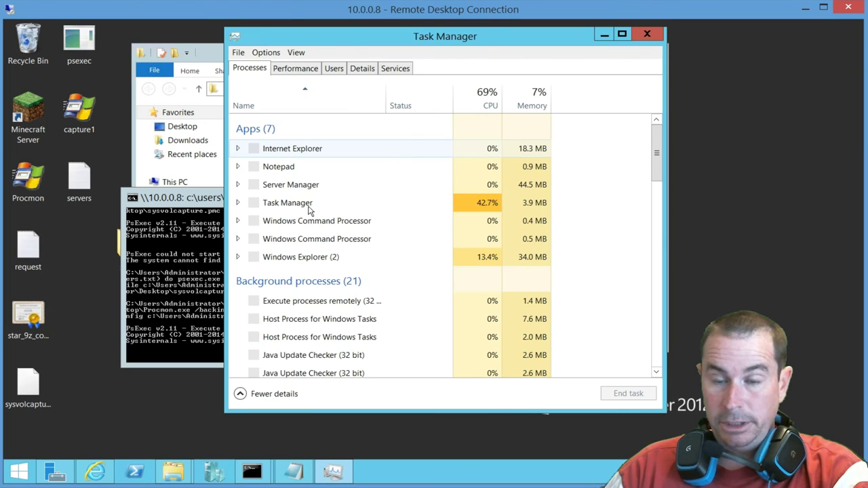
pyautogui.click(367, 70)
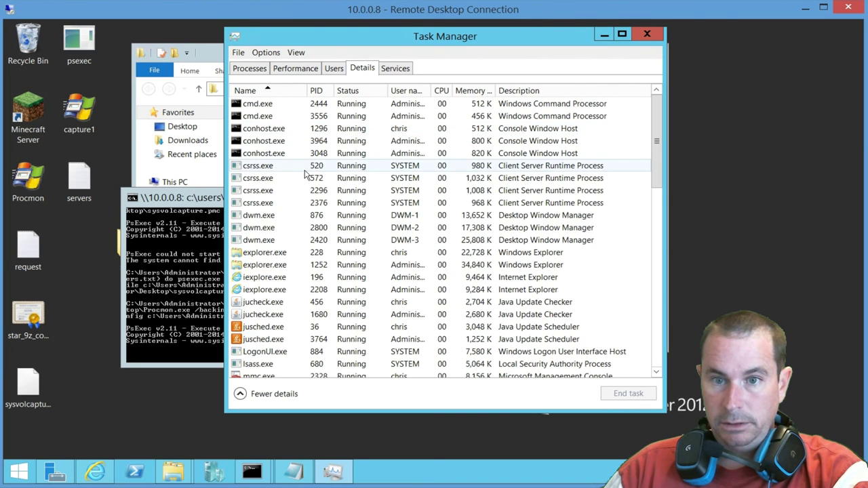
pyautogui.scroll(-5, 294, 207)
pyautogui.scroll(-1, 294, 207)
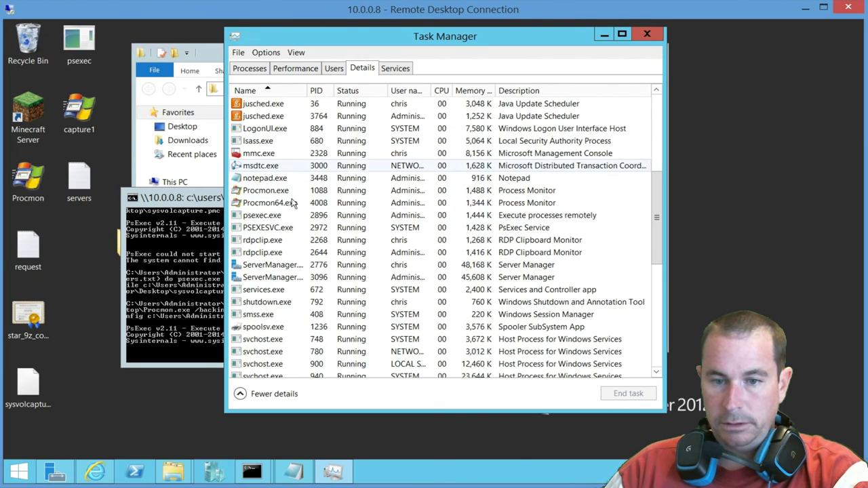
pyautogui.click(277, 203)
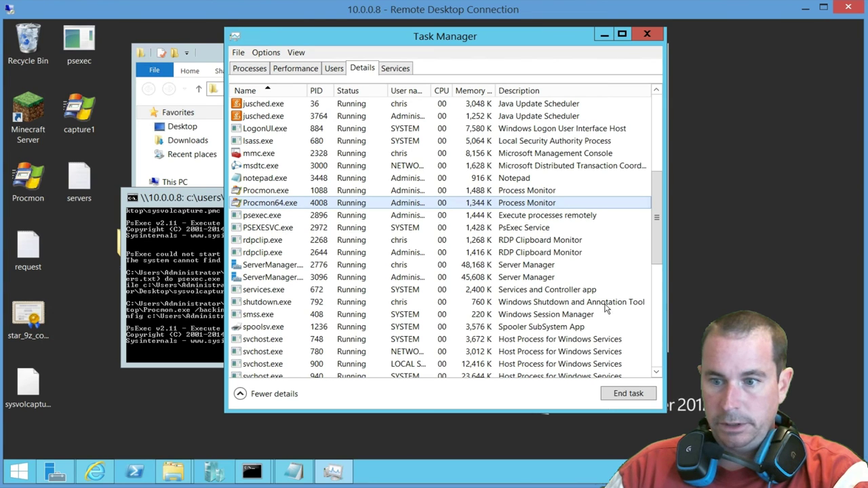
pyautogui.click(628, 395)
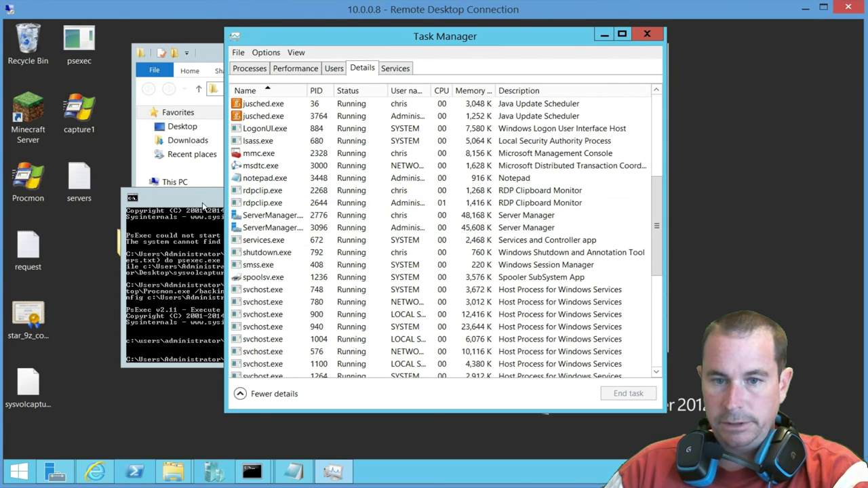
pyautogui.click(601, 37)
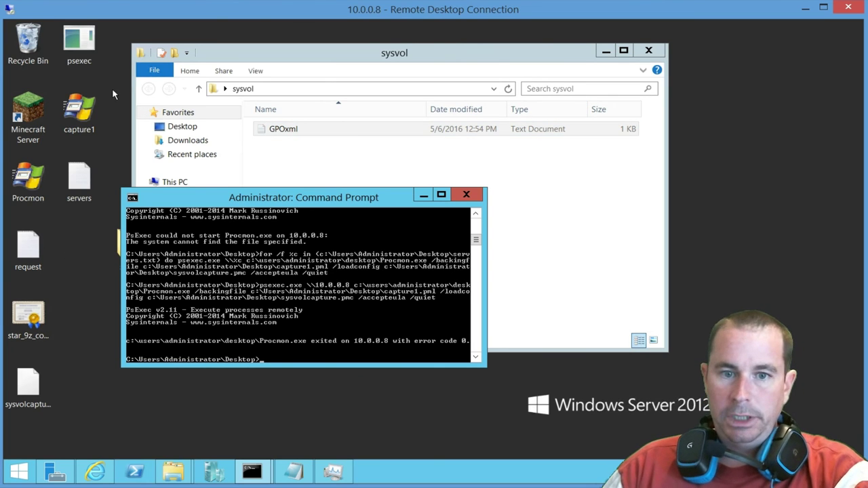
# Step: Delete capture1 from the desktop, rerun the for loop that launches Procmon.exe on each server, and check for a new capture file
pyautogui.click(83, 113)
pyautogui.press('Delete')
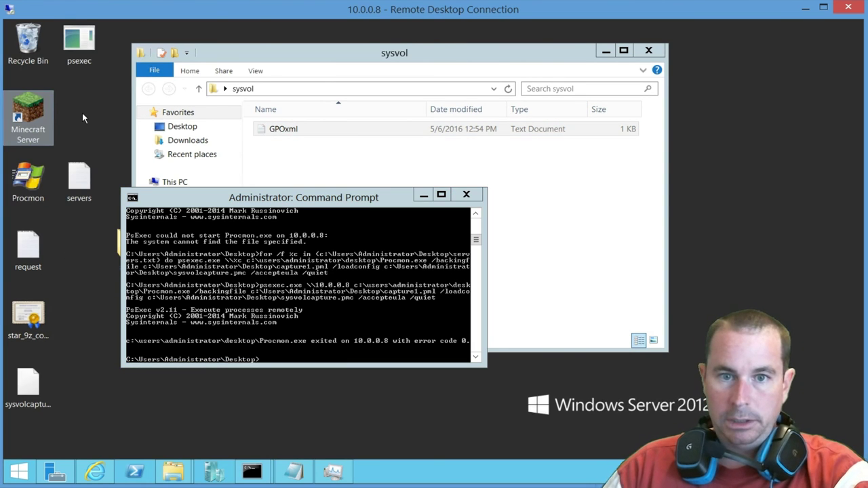
pyautogui.click(203, 201)
pyautogui.moveTo(204, 201); pyautogui.dragTo(213, 200)
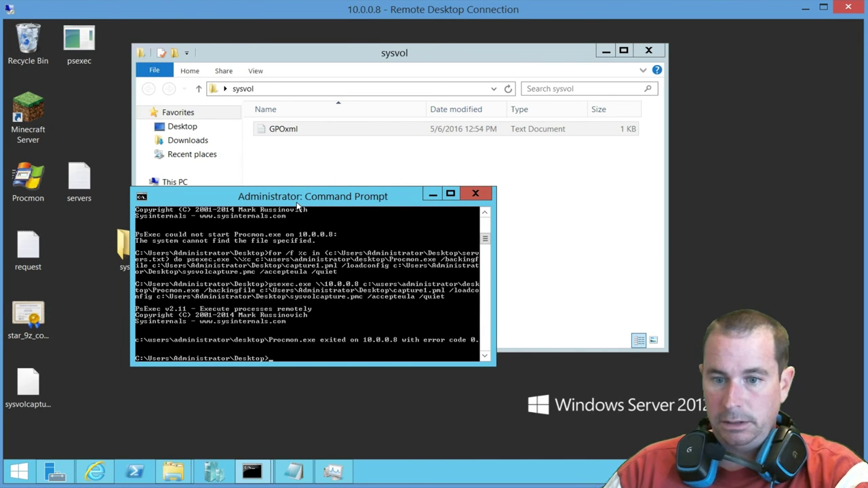
pyautogui.press('Up')
pyautogui.press('Up')
pyautogui.press('Return')
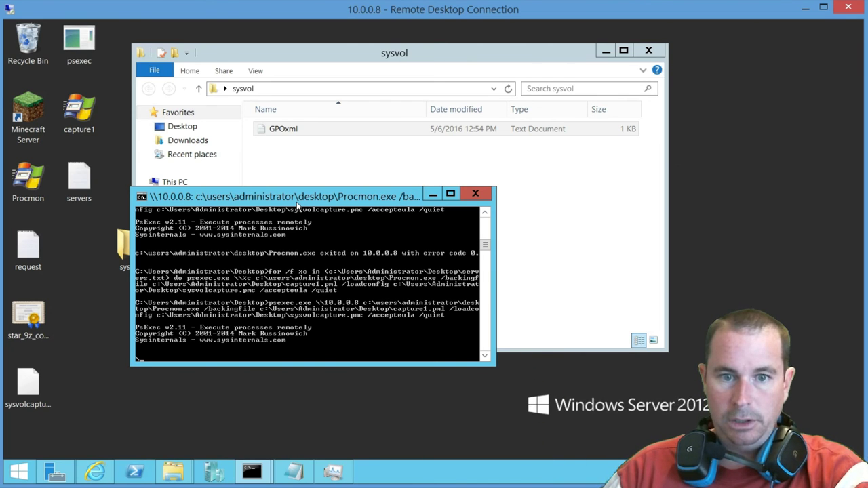
pyautogui.click(79, 111)
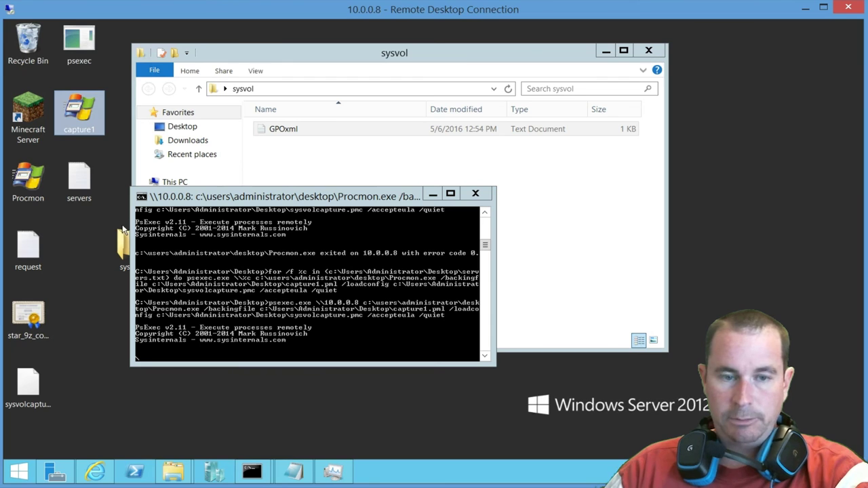
pyautogui.click(284, 198)
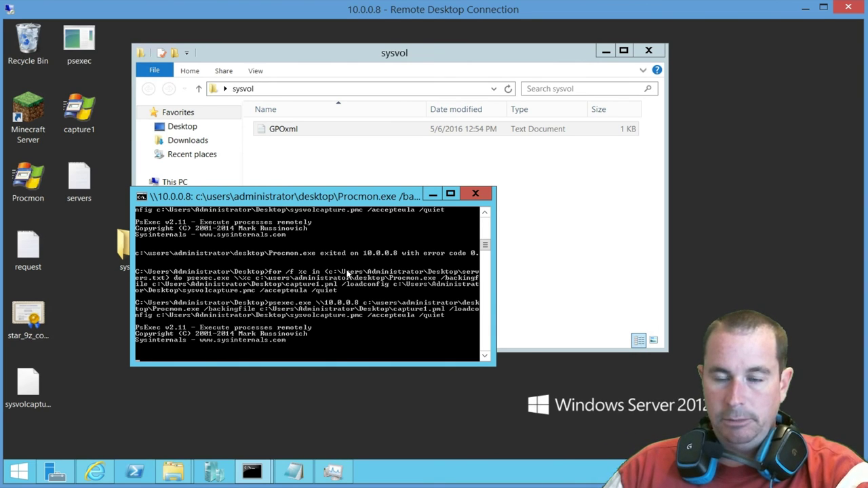
# Step: Open GPOxml in the sysvol folder, add the line "hi" below hello, and save it while closing
pyautogui.click(278, 130)
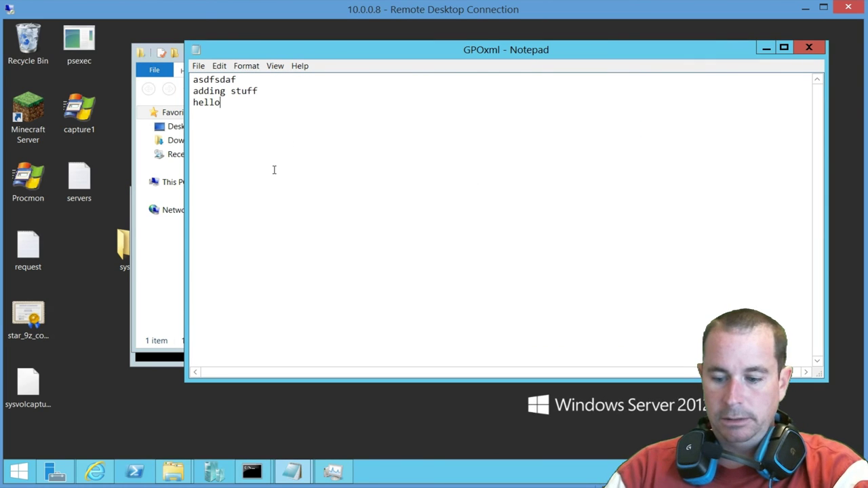
pyautogui.press('Return')
pyautogui.write('hi')
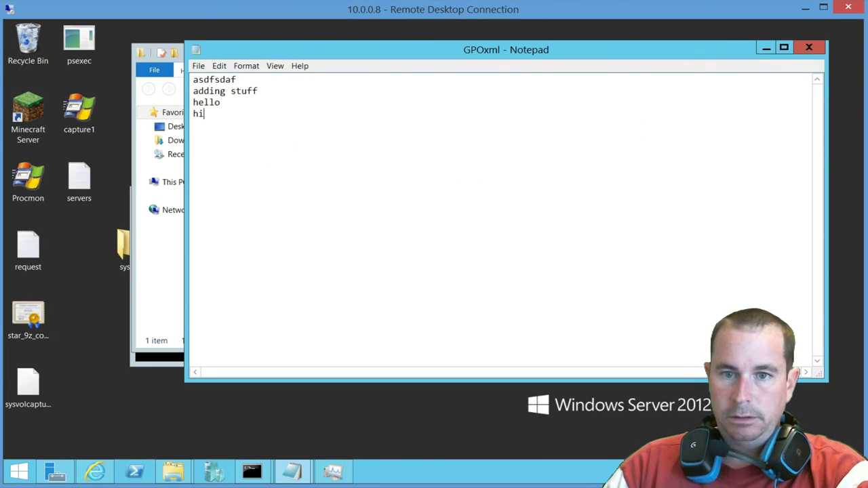
pyautogui.click(818, 51)
pyautogui.click(413, 251)
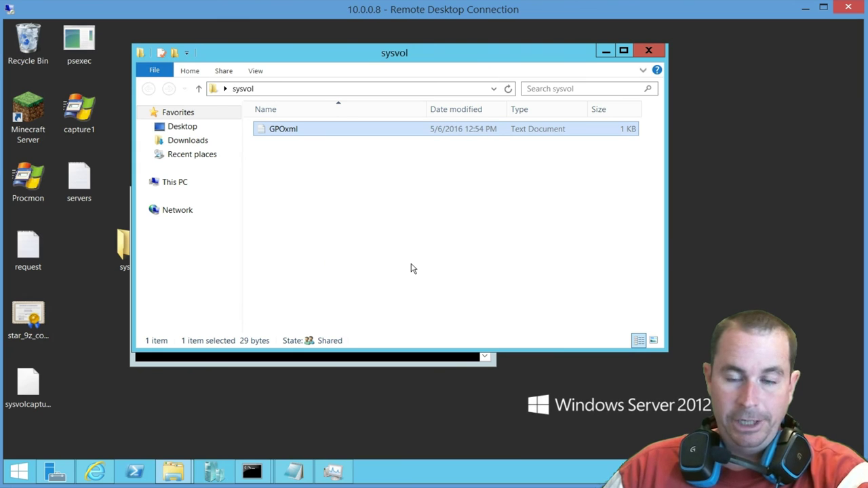
pyautogui.moveTo(405, 58); pyautogui.dragTo(434, 61)
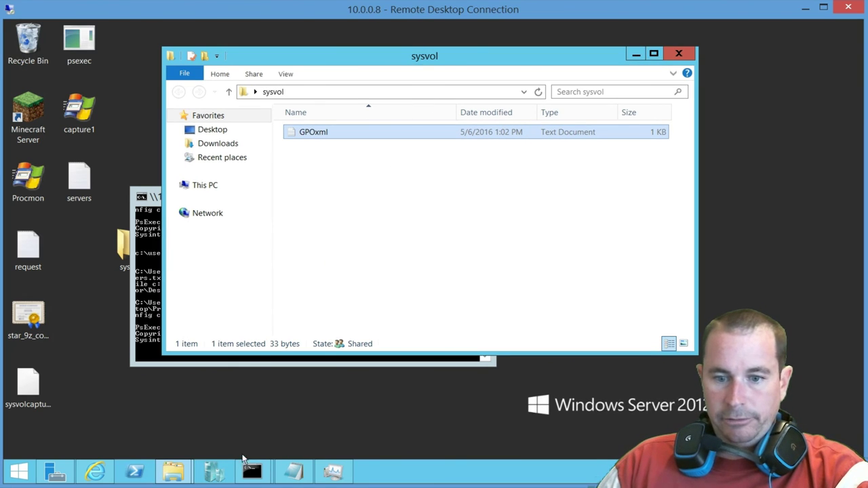
# Step: Bring up the older Command Prompt and look through its previously run psexec commands, leaving the command line empty
pyautogui.moveTo(251, 471)
pyautogui.click(215, 427)
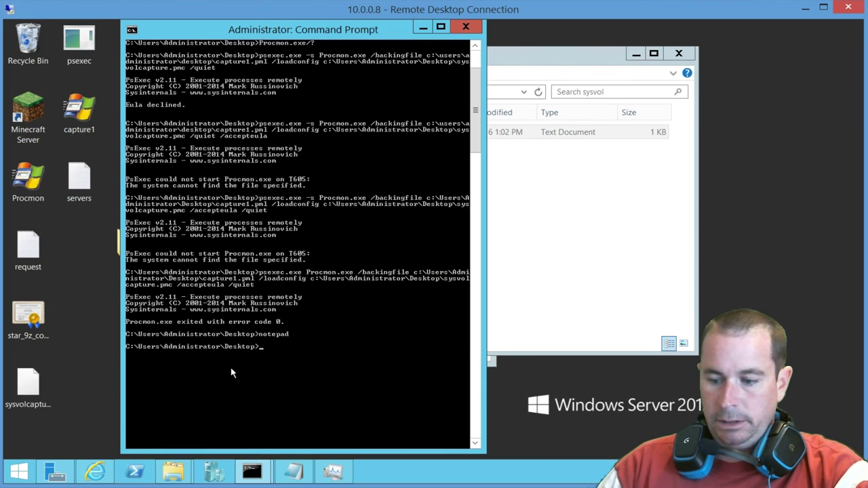
pyautogui.press('Up')
pyautogui.press('Up')
pyautogui.press('Up')
pyautogui.press('Up')
pyautogui.press('Up')
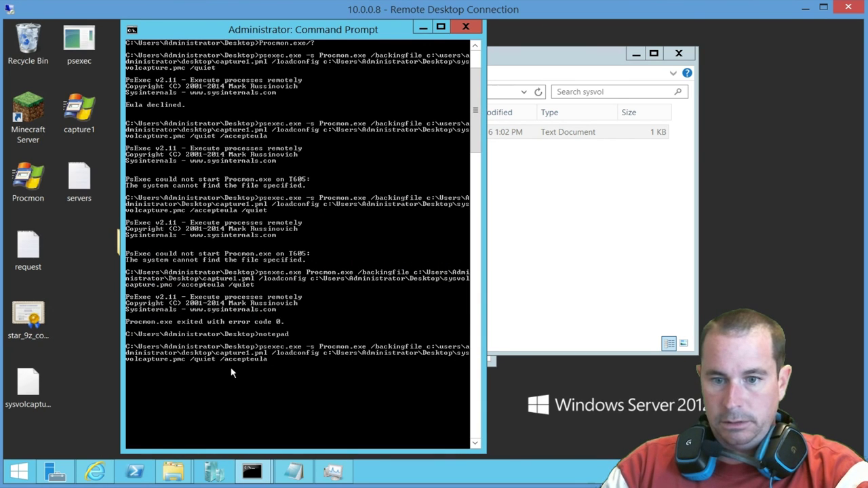
pyautogui.press('Down')
pyautogui.press('Down')
pyautogui.press('Down')
pyautogui.press('Down')
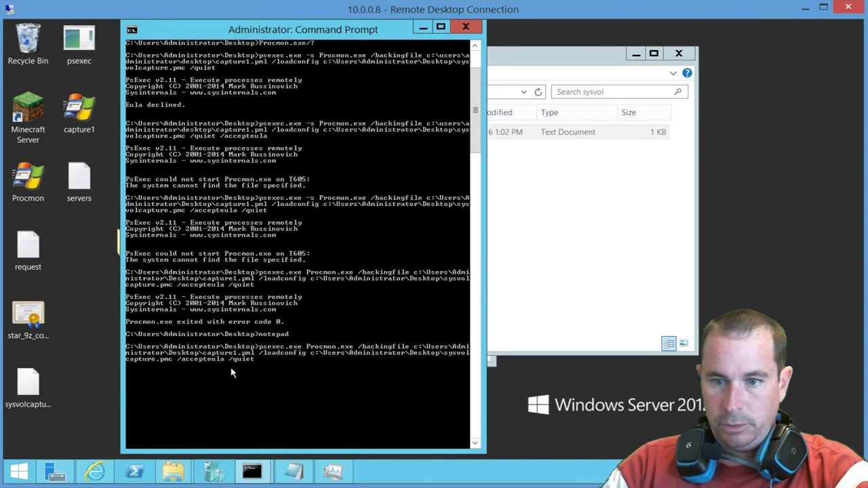
pyautogui.press('Up')
pyautogui.press('Up')
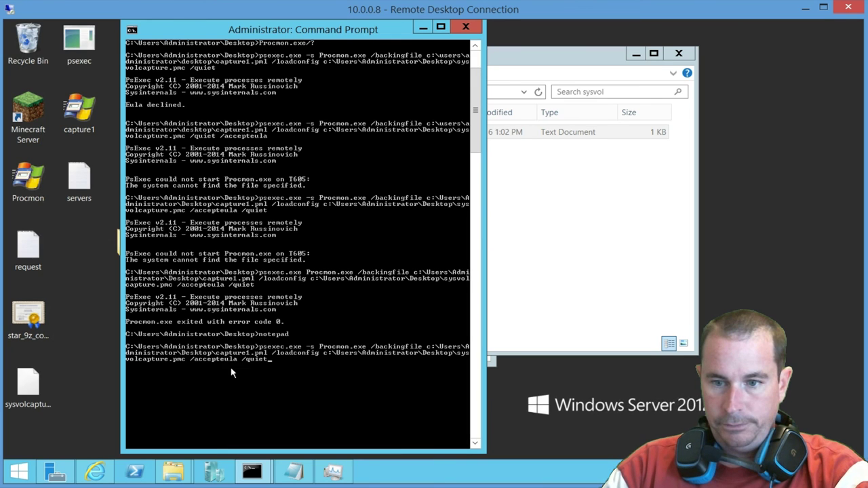
pyautogui.press('Up')
pyautogui.press('Up')
pyautogui.press('Up')
pyautogui.press('Escape')
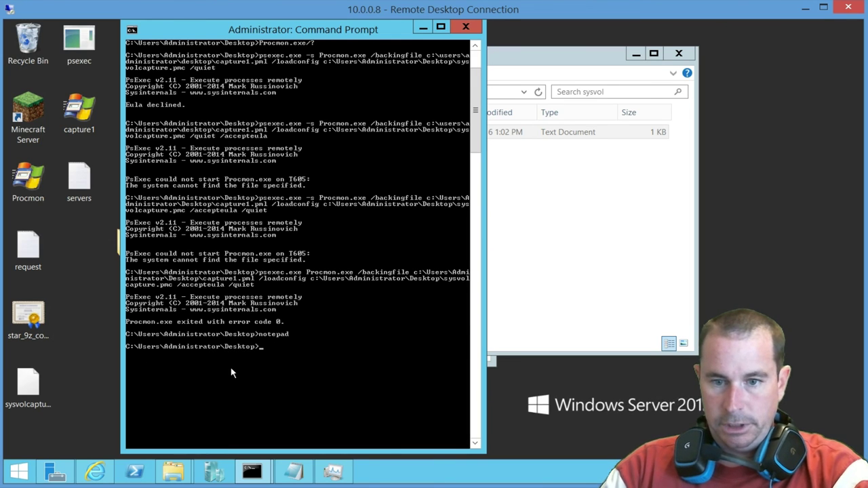
# Step: Run Procmon.exe /terminate in the older Command Prompt, minimize it, and return to the loop's Command Prompt
pyautogui.write('Procmon.exe')
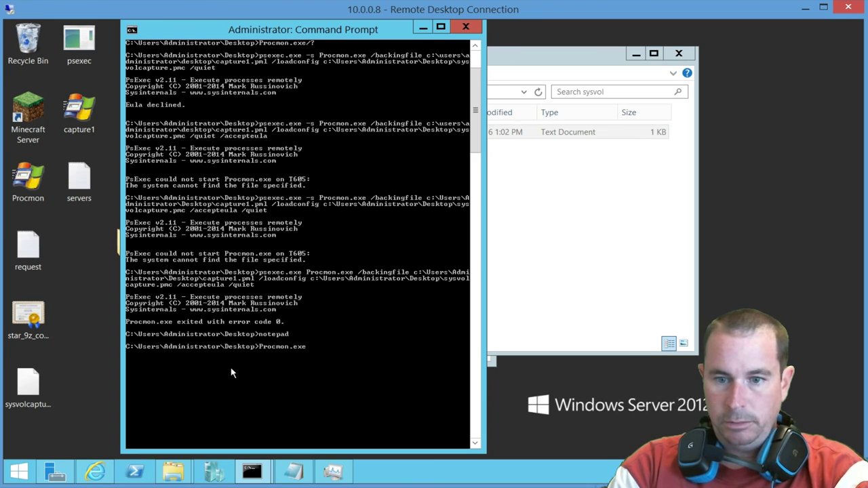
pyautogui.write(' /terminate')
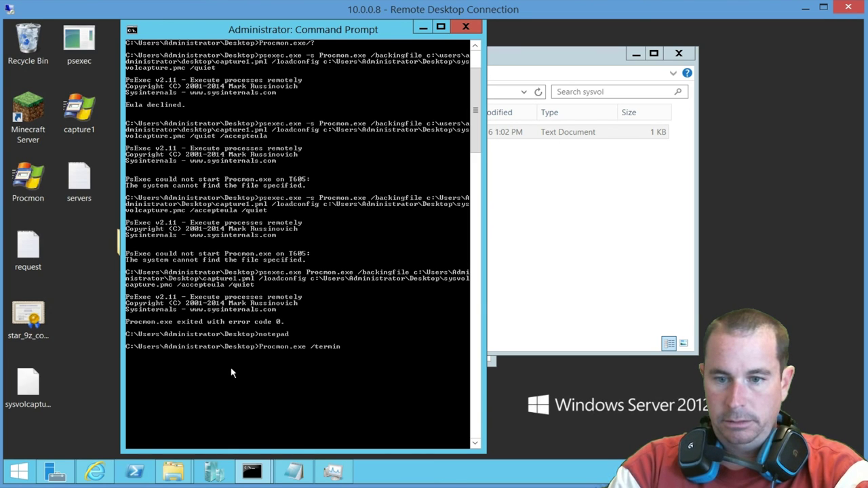
pyautogui.press('Return')
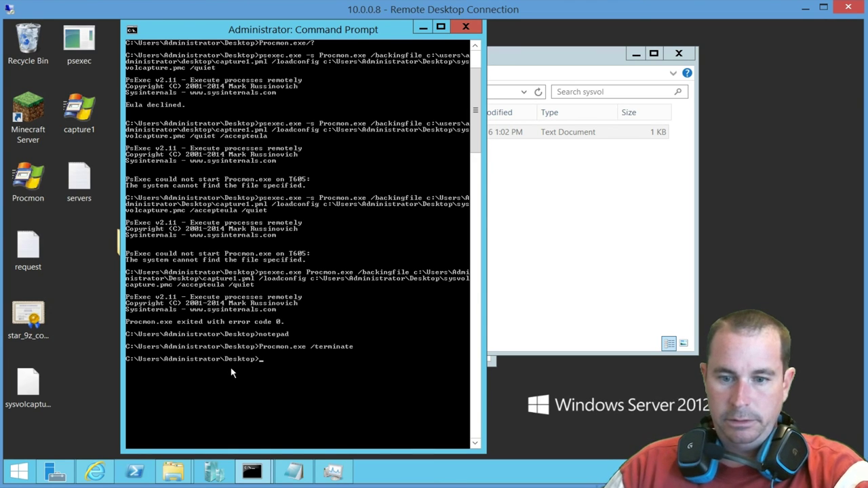
pyautogui.click(422, 27)
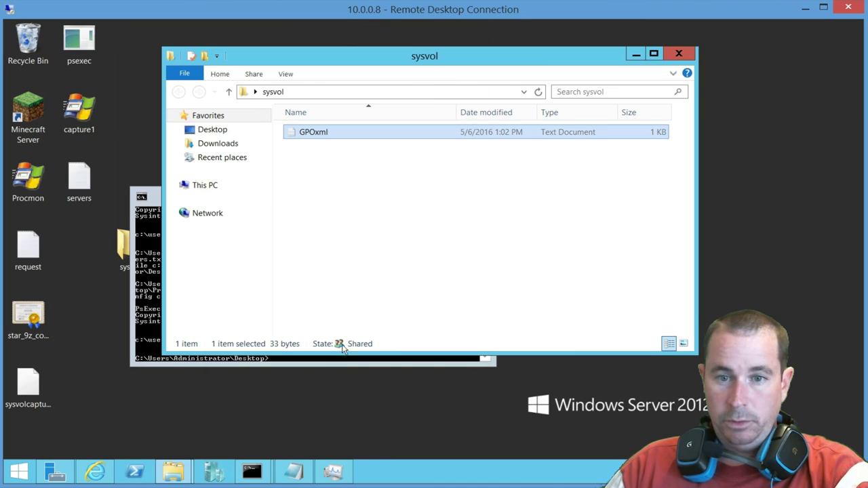
pyautogui.click(161, 197)
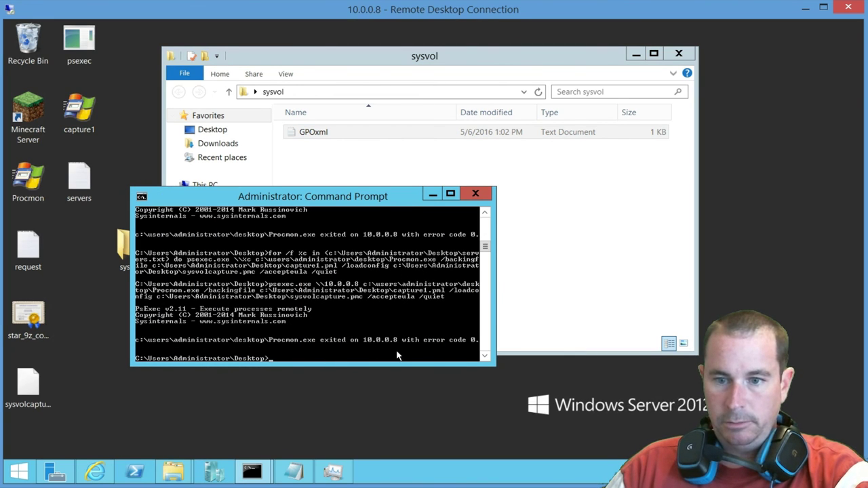
# Step: Open the capture1 file from the desktop and bring up the list of fields available for filter conditions
pyautogui.click(79, 114)
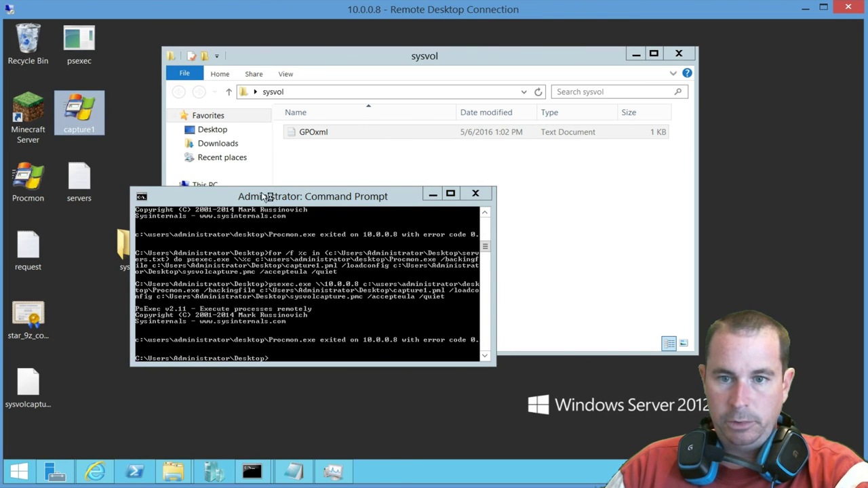
pyautogui.press('Return')
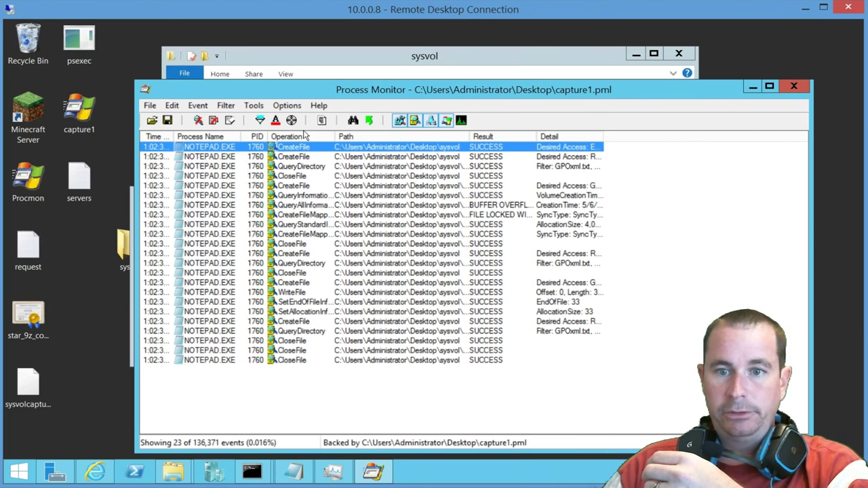
pyautogui.click(260, 121)
pyautogui.click(119, 146)
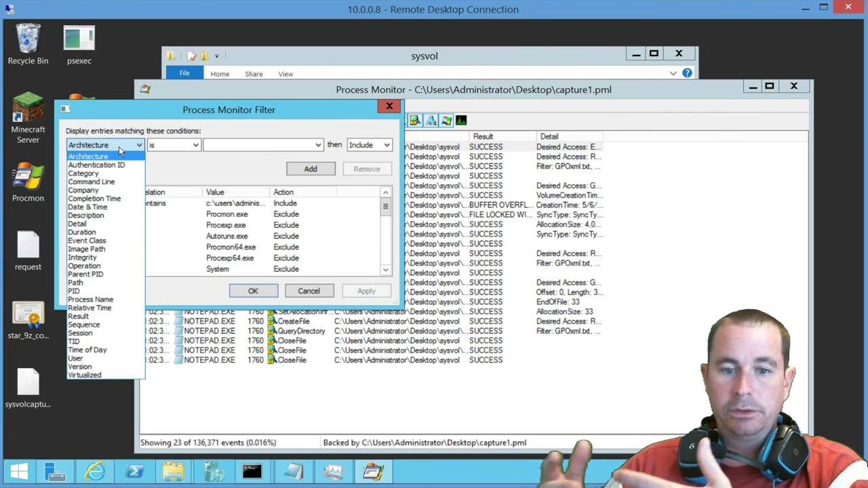